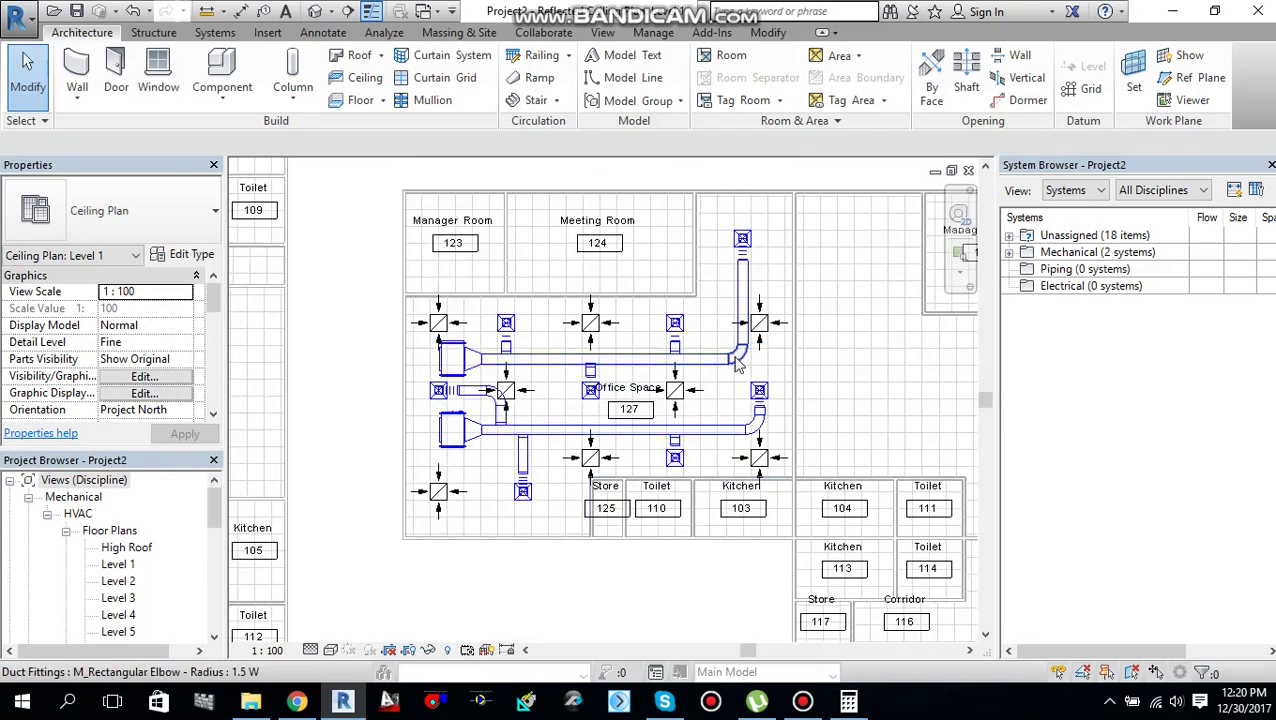
- Select the whole upper duct network in Office Space 127 up to its equipment, and filter Air Terminals out of the selection
scroll(694, 375, "up", 2)
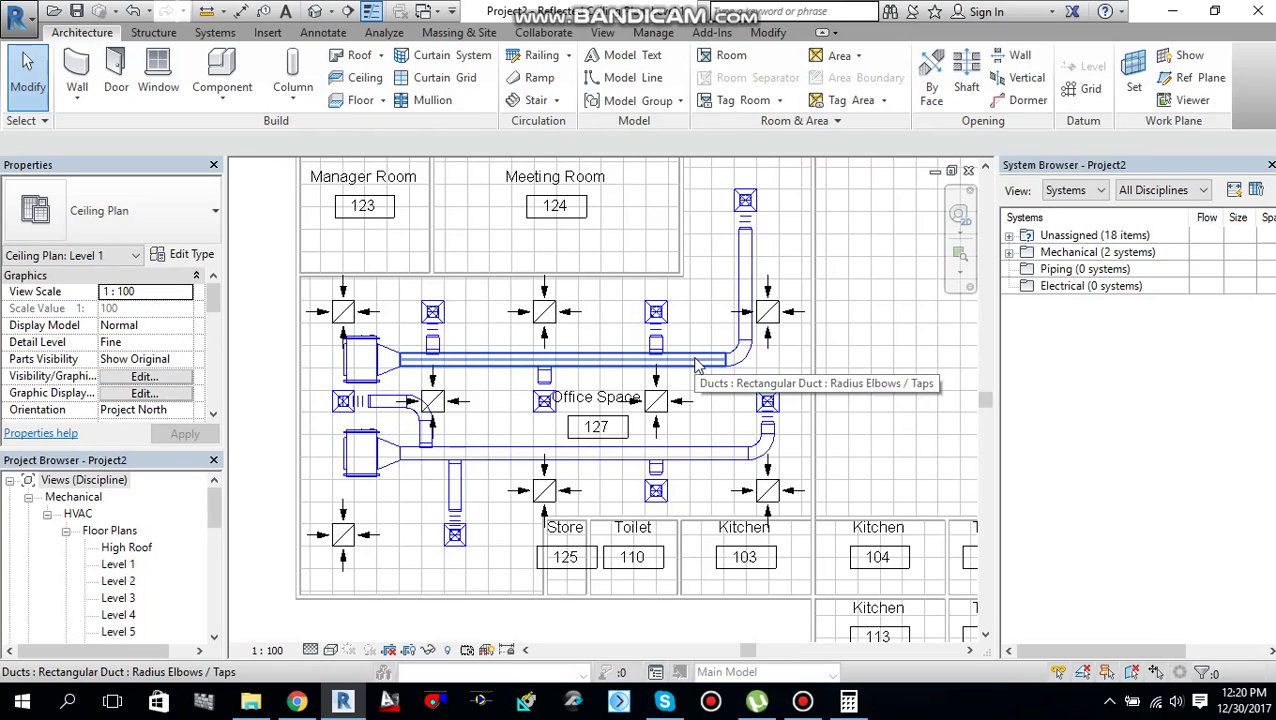
key("Tab")
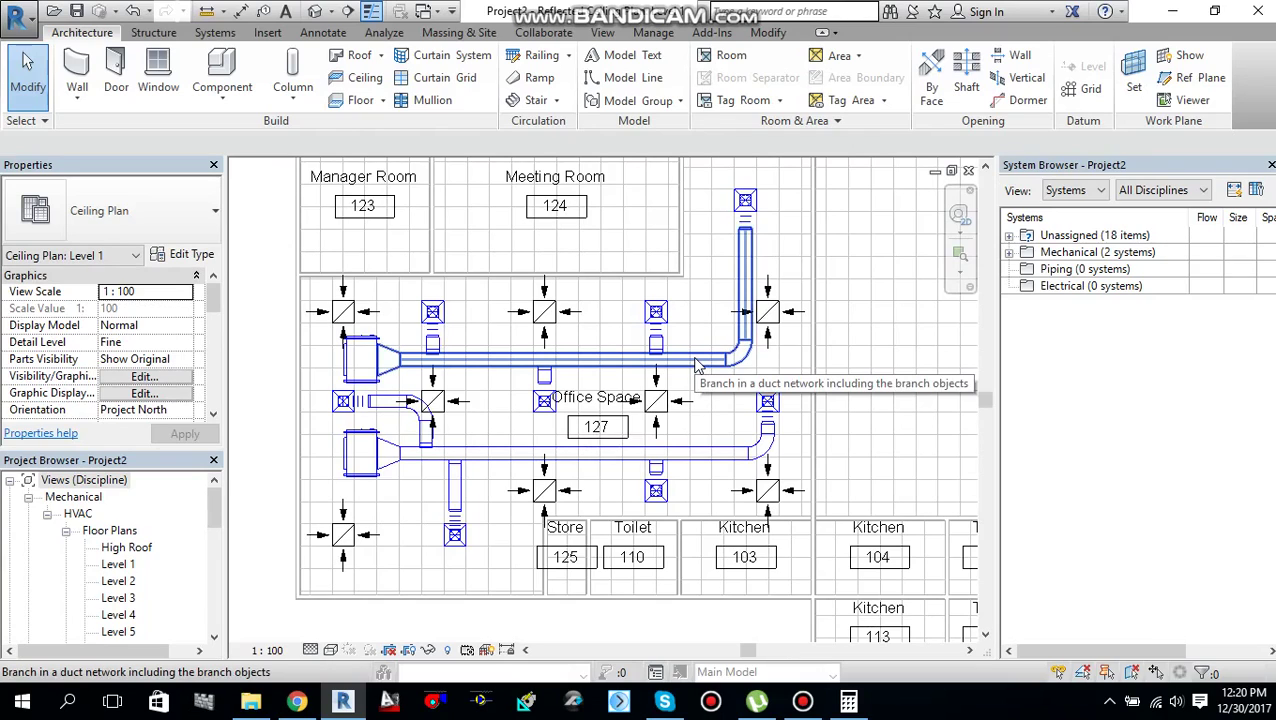
key("Tab")
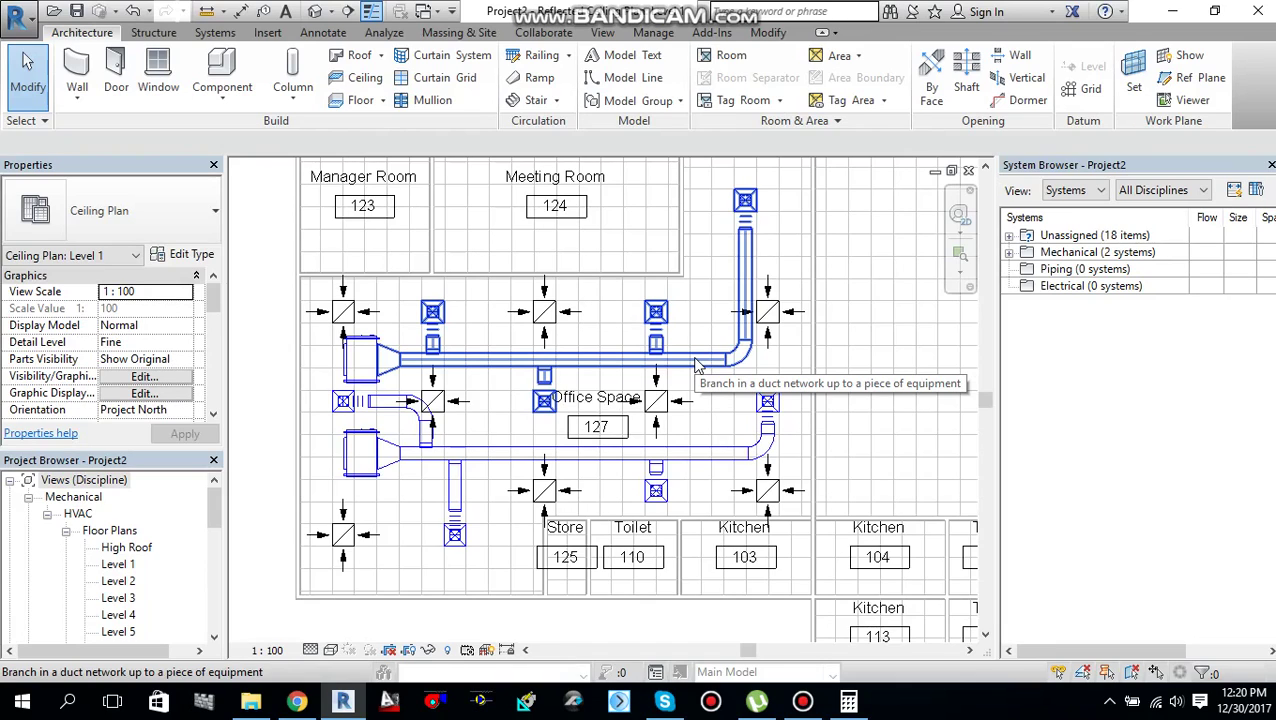
left_click(698, 366)
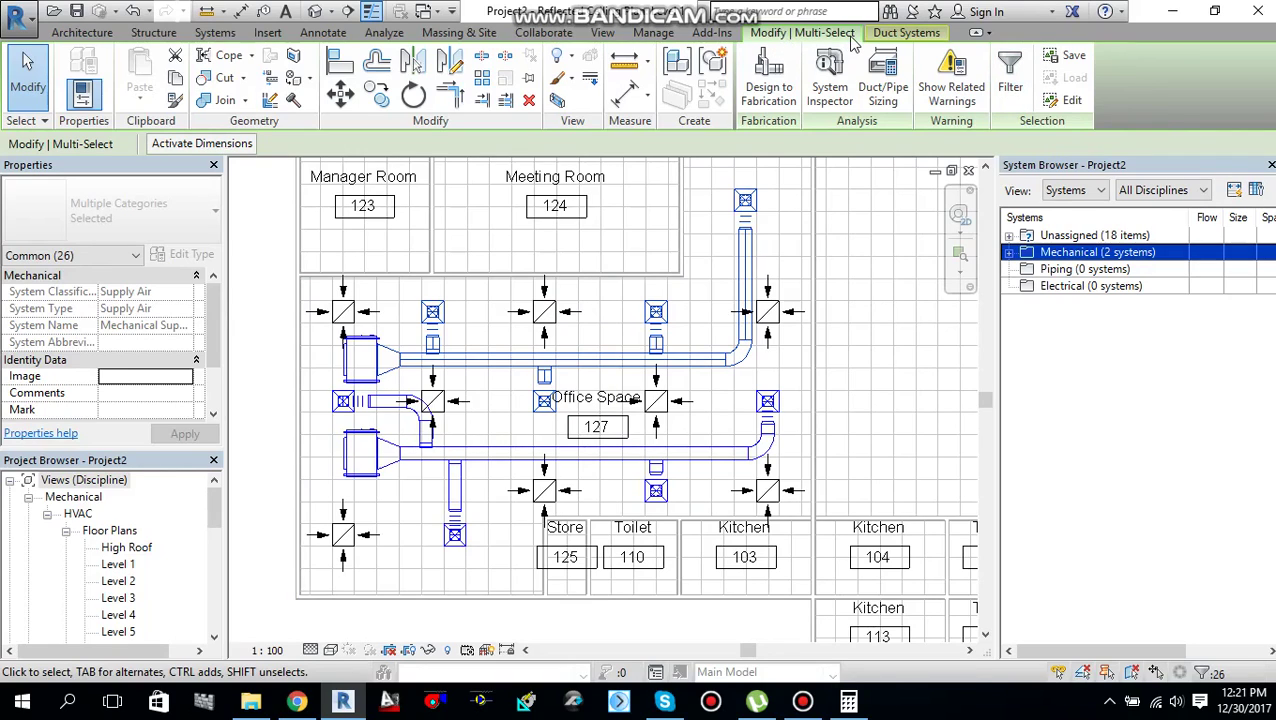
left_click(1010, 80)
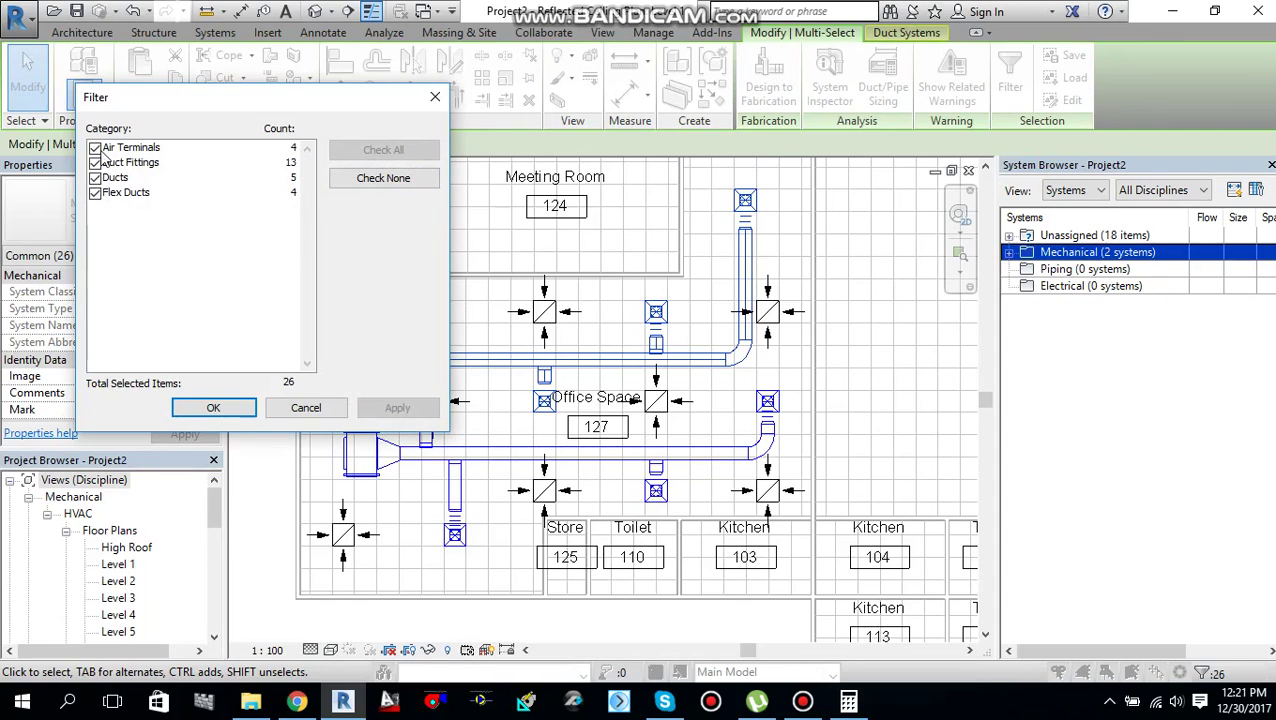
left_click(95, 147)
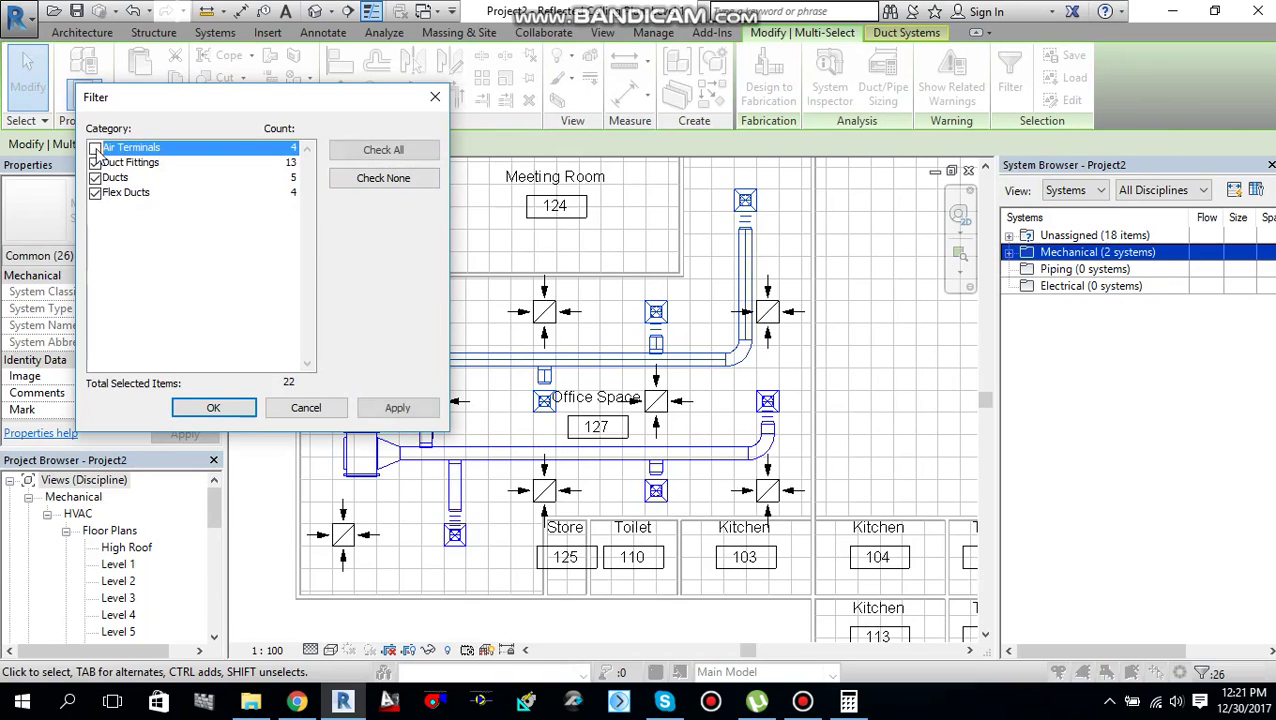
left_click(210, 407)
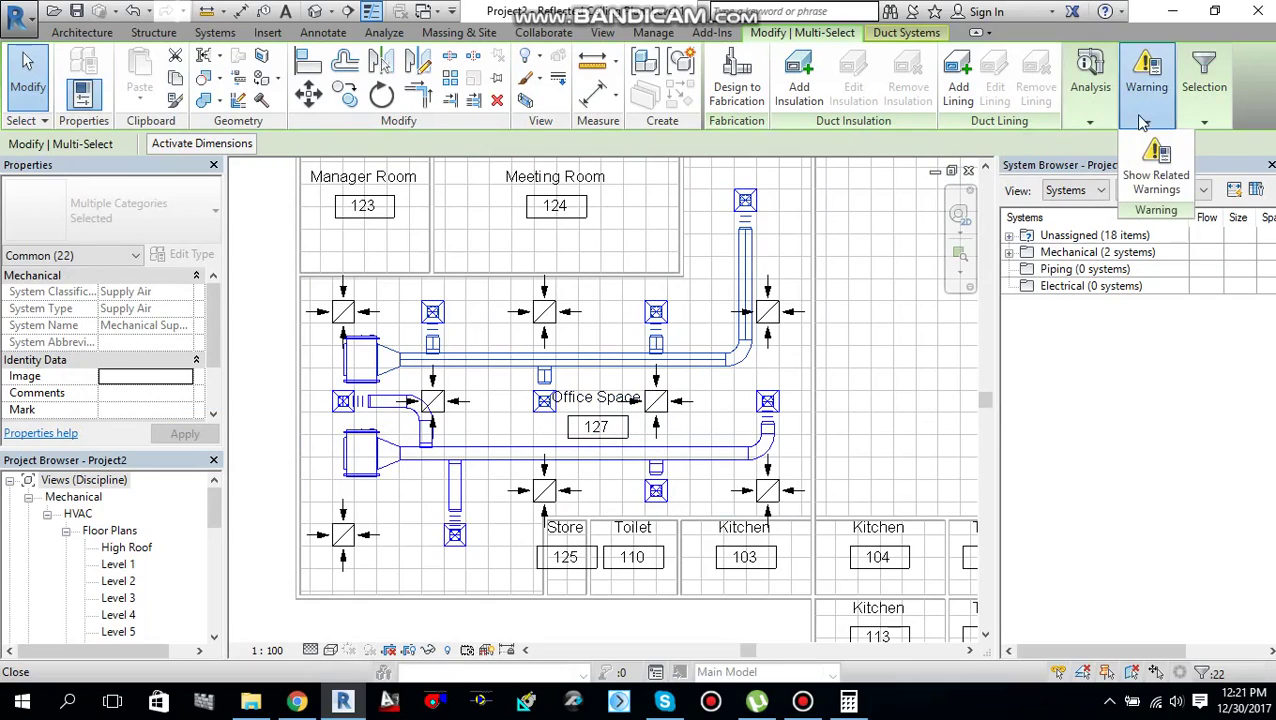
- Start duct sizing for the selected network, using Velocity And Friction with the velocity set to 4.5 m/s
mouse_move(1100, 124)
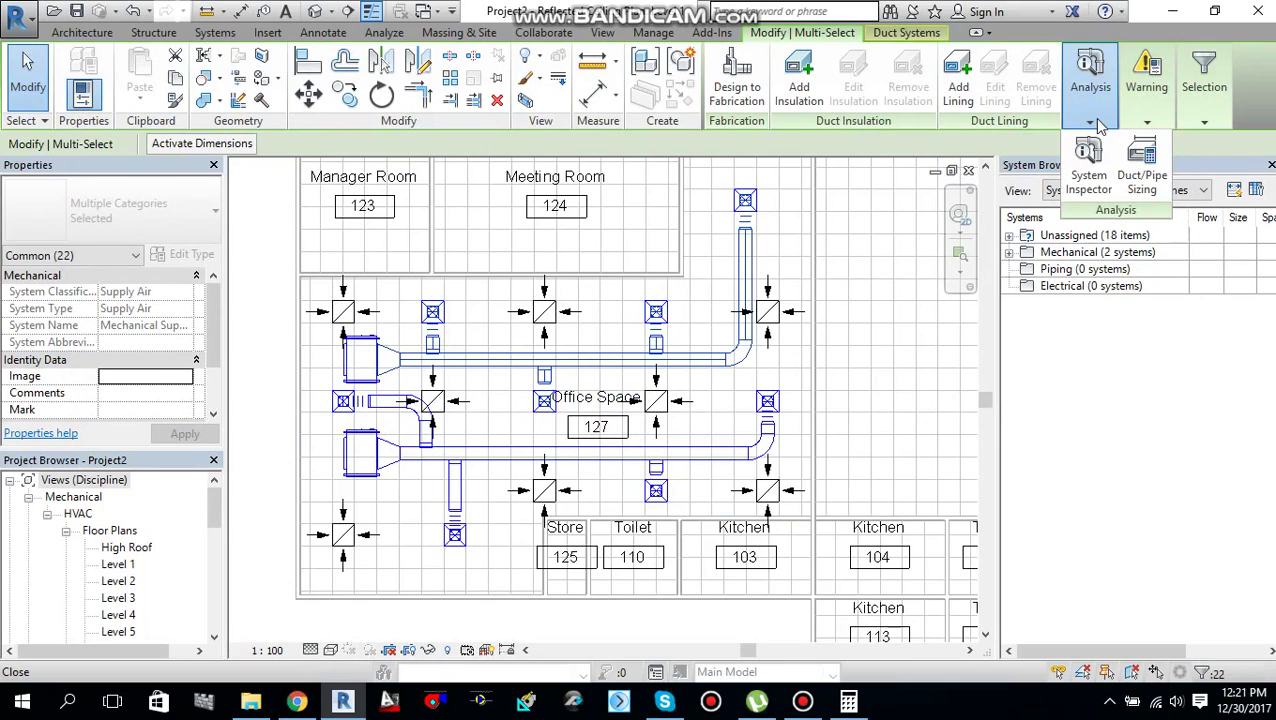
left_click(1145, 183)
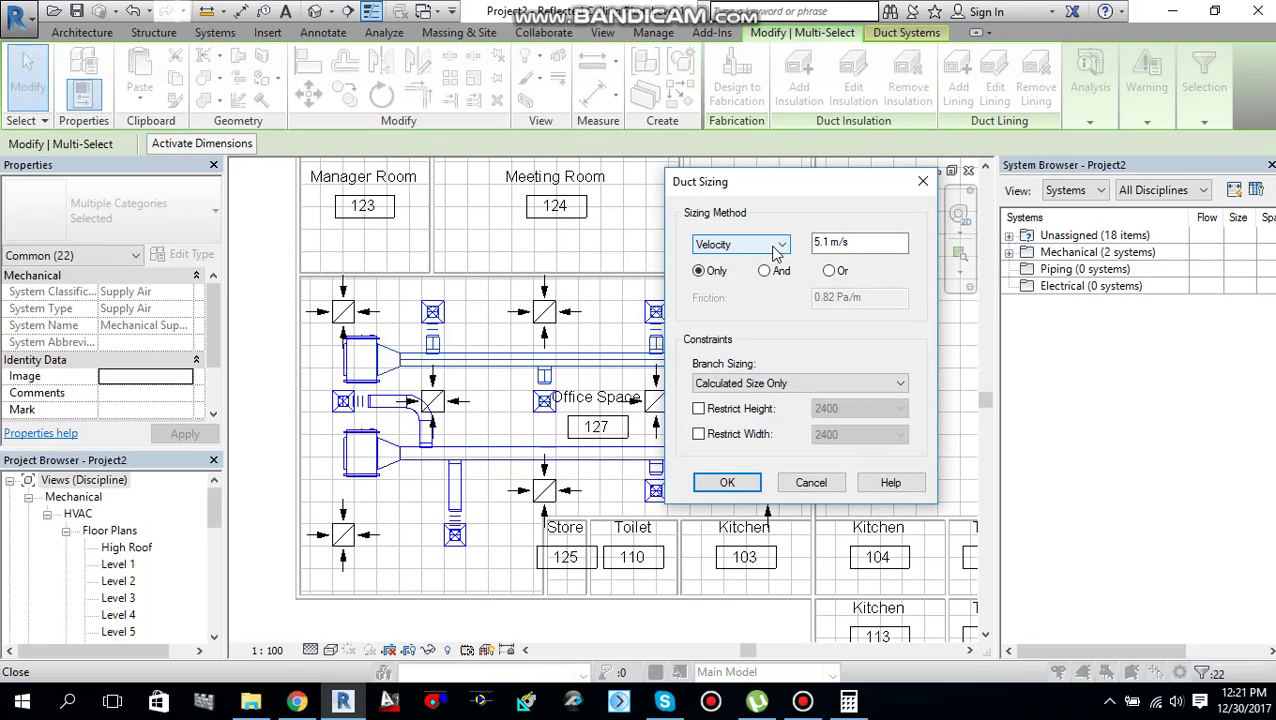
left_click(764, 271)
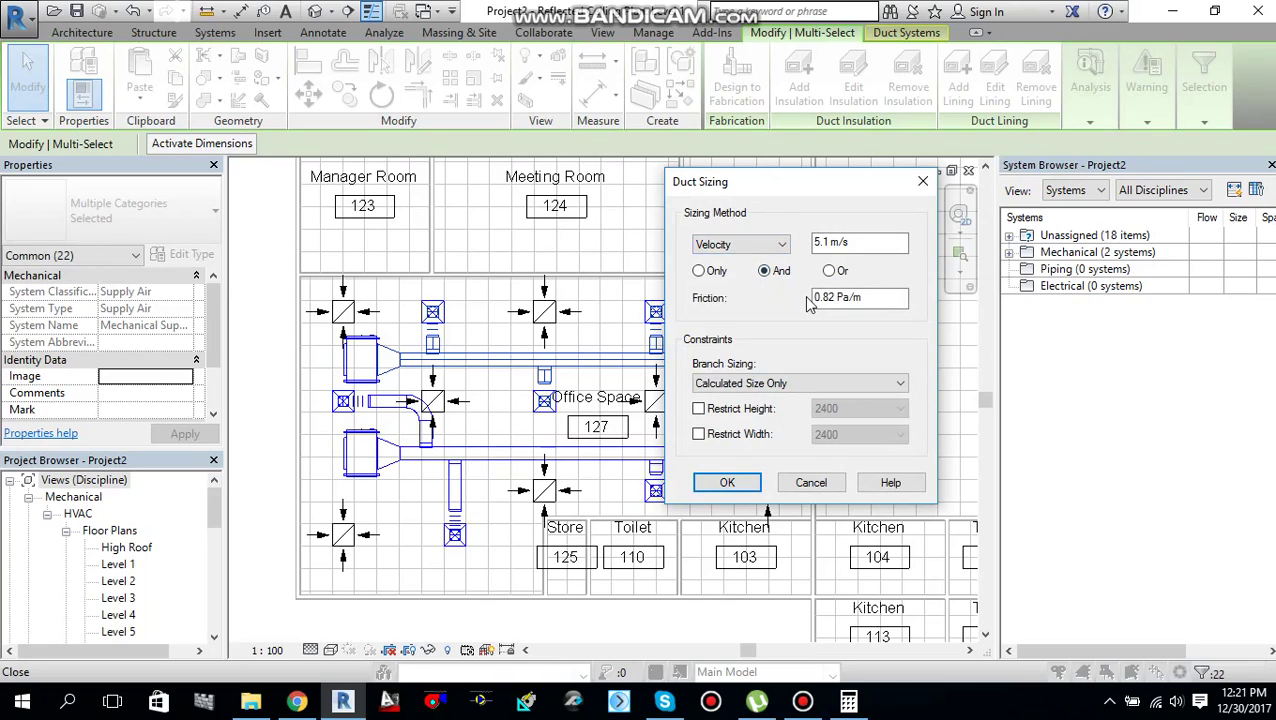
left_click(825, 248)
type("4")
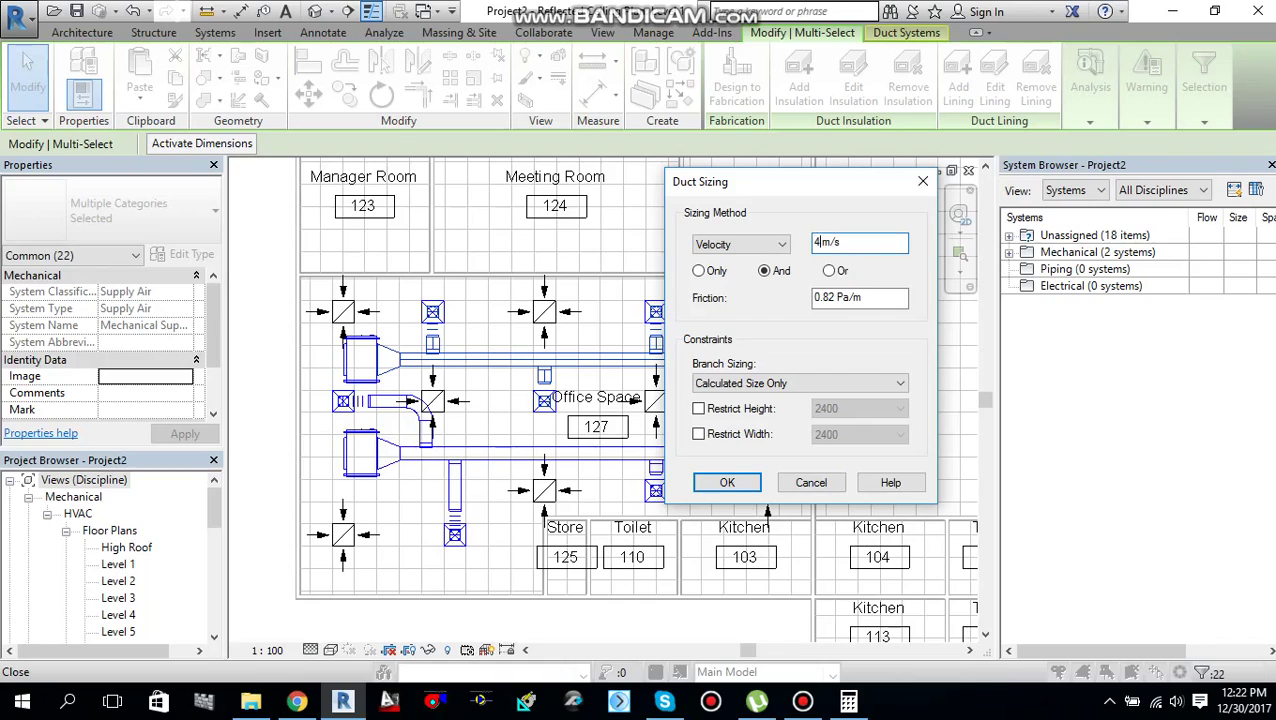
type(".5")
- Set the sizing friction to 0.40 Pa/m, apply it to the upper duct network and clear the selection
left_click(833, 298)
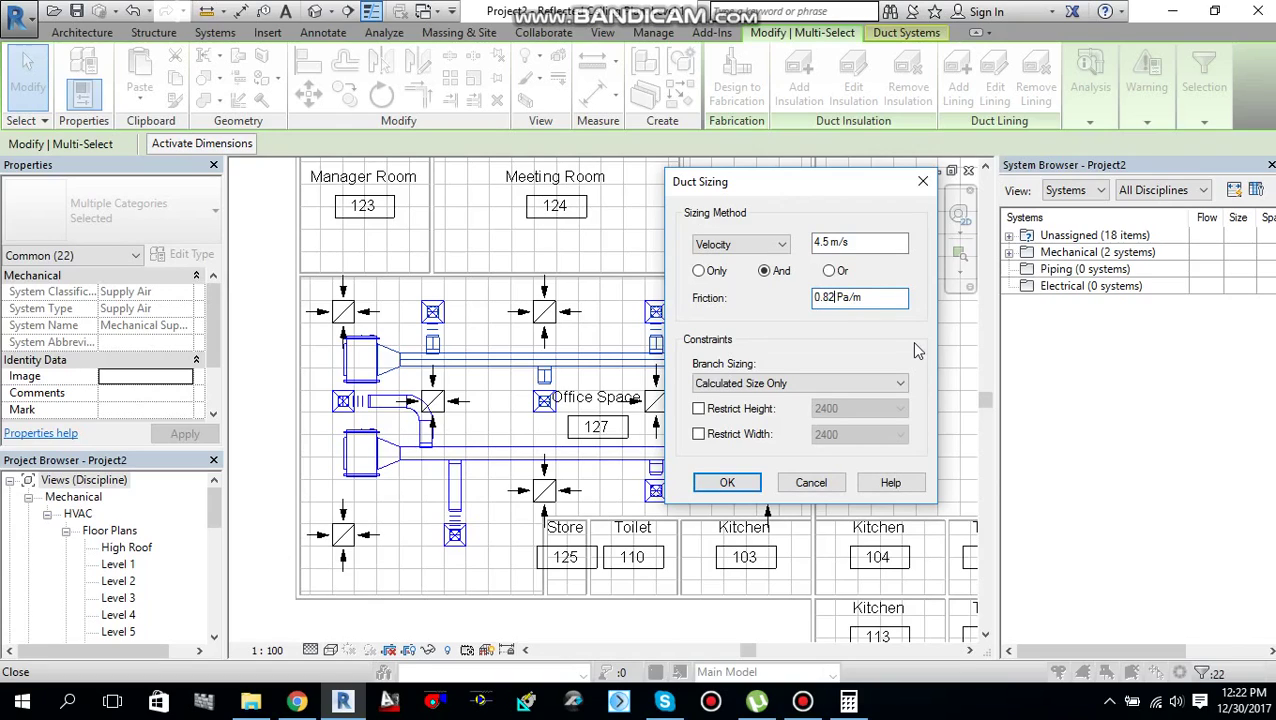
type("40")
left_click(829, 243)
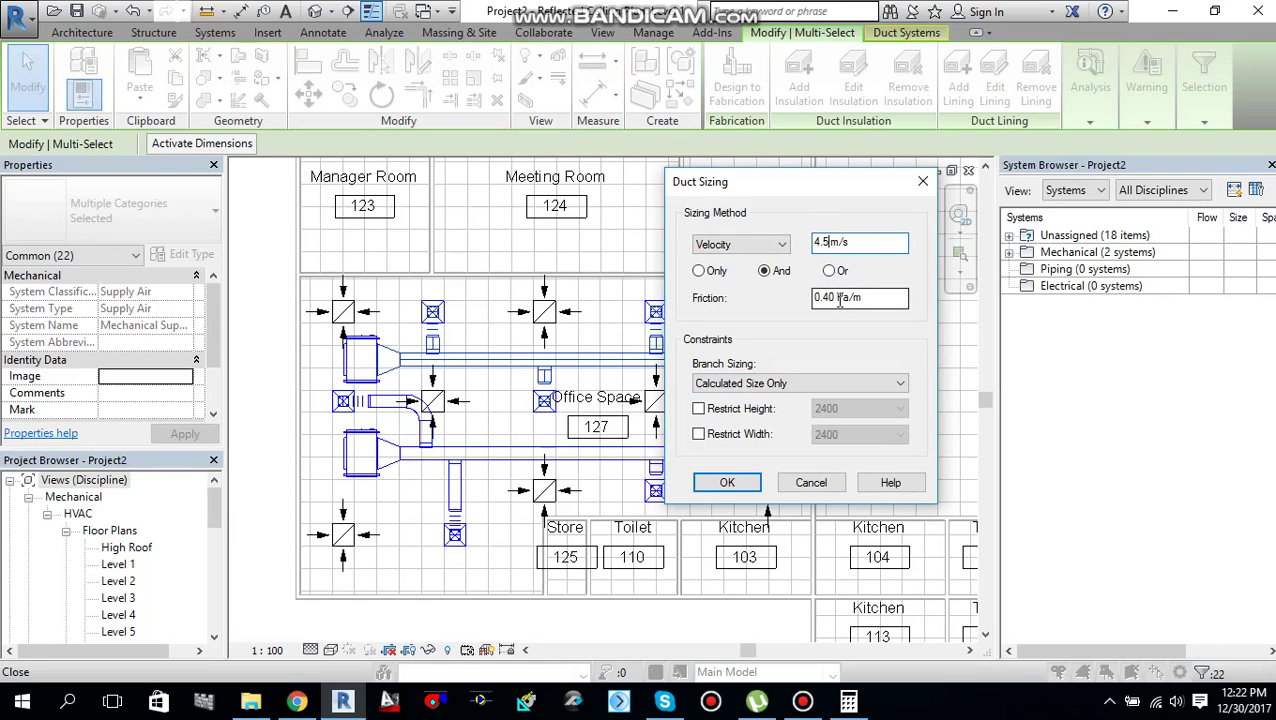
left_click(836, 297)
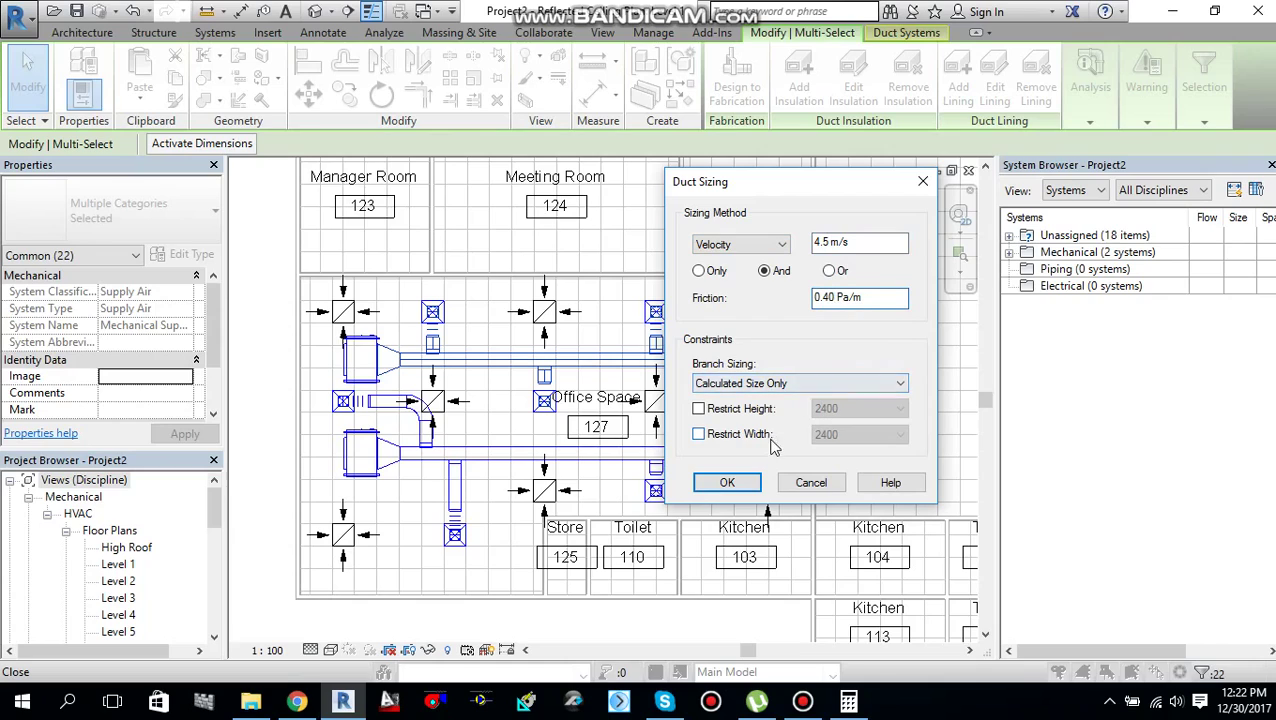
left_click(728, 482)
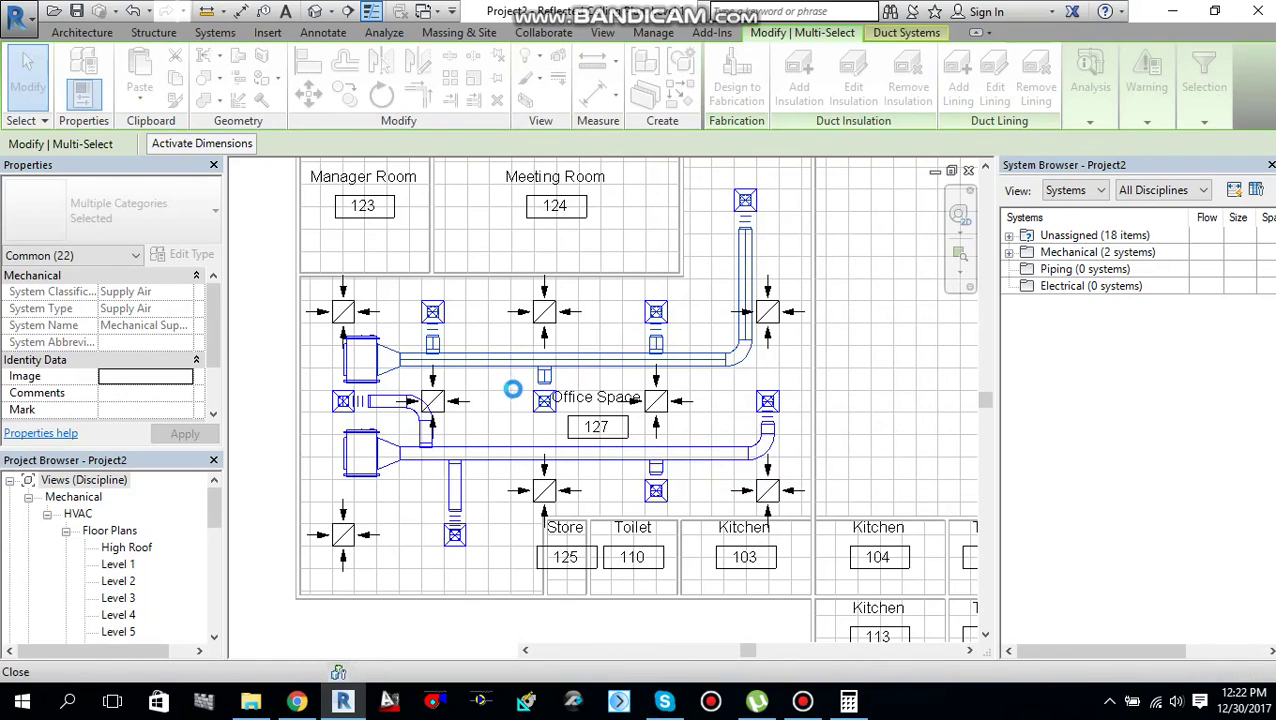
scroll(500, 385, "up", 2)
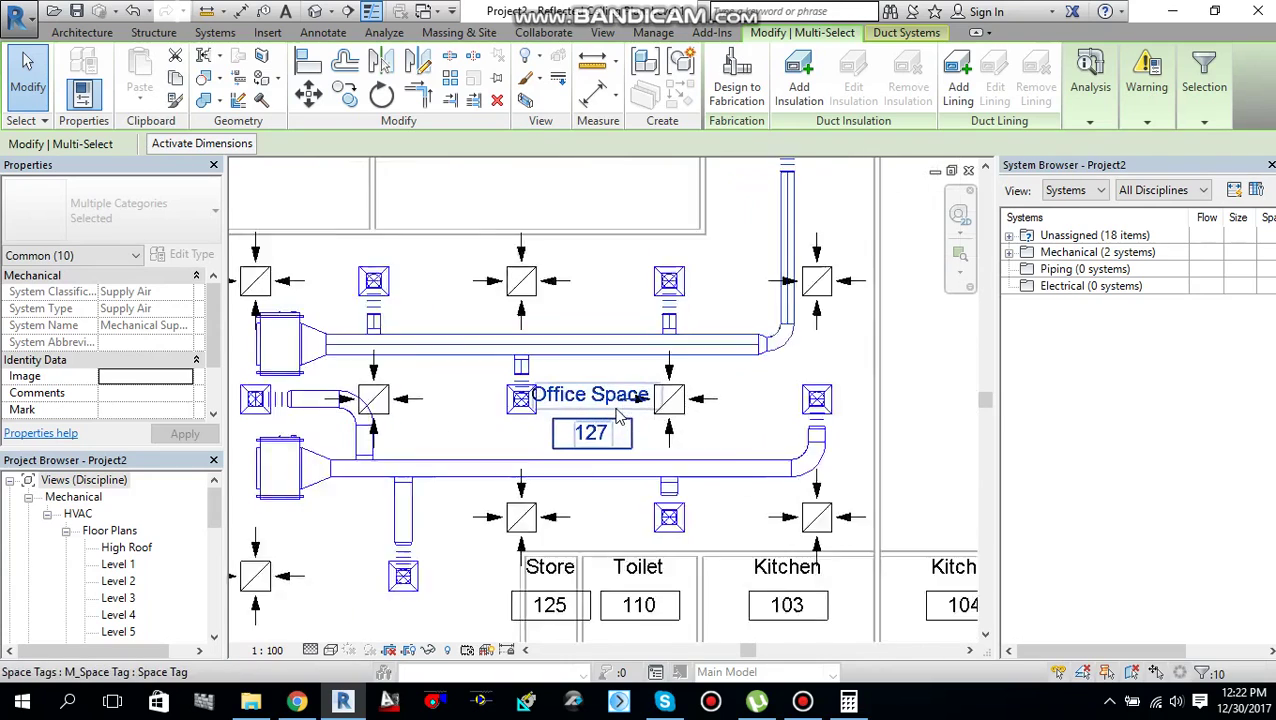
scroll(700, 360, "down", 2)
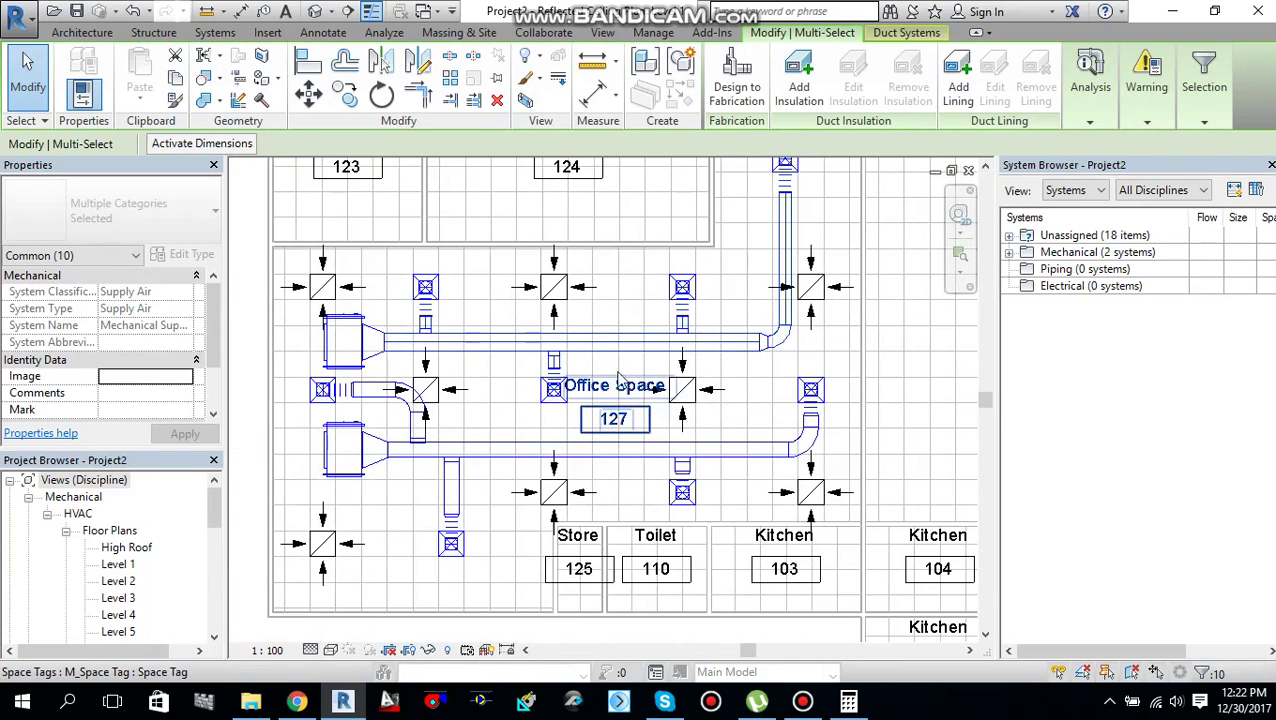
scroll(625, 378, "up", 2)
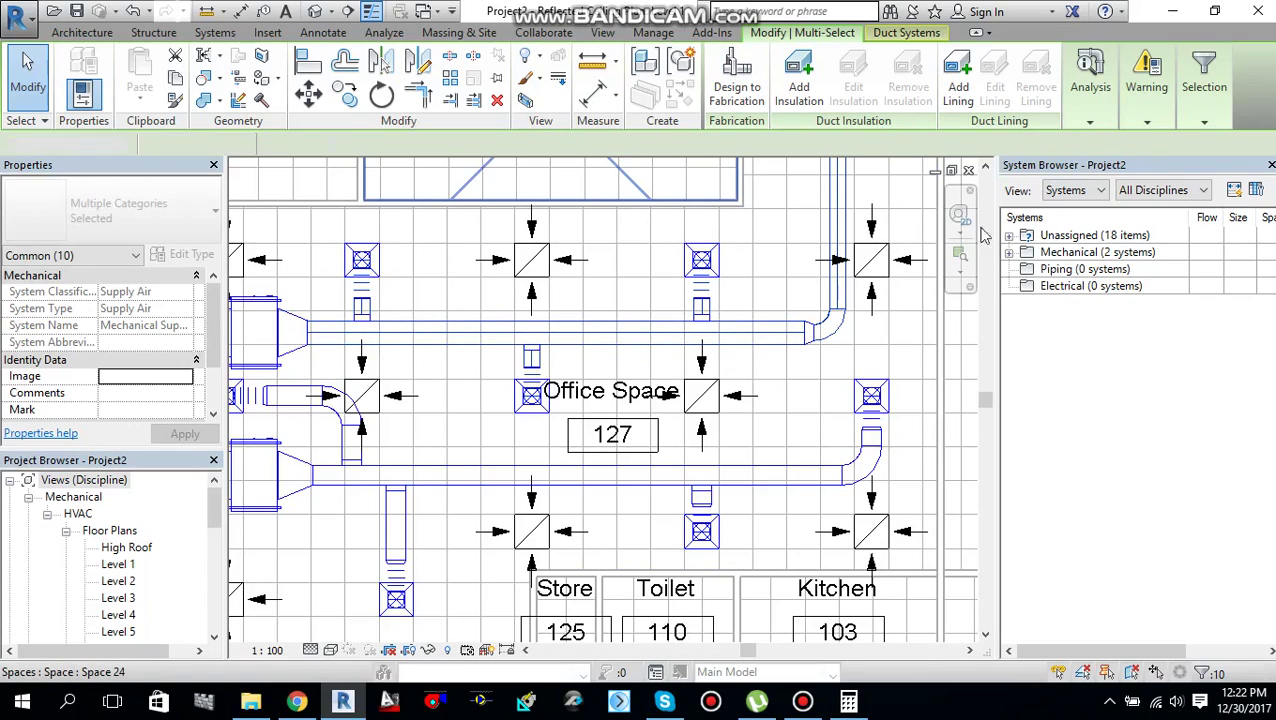
key("Escape")
- Split the upper main duct at three points, each just downstream of one of its branch takeoffs
left_click(778, 37)
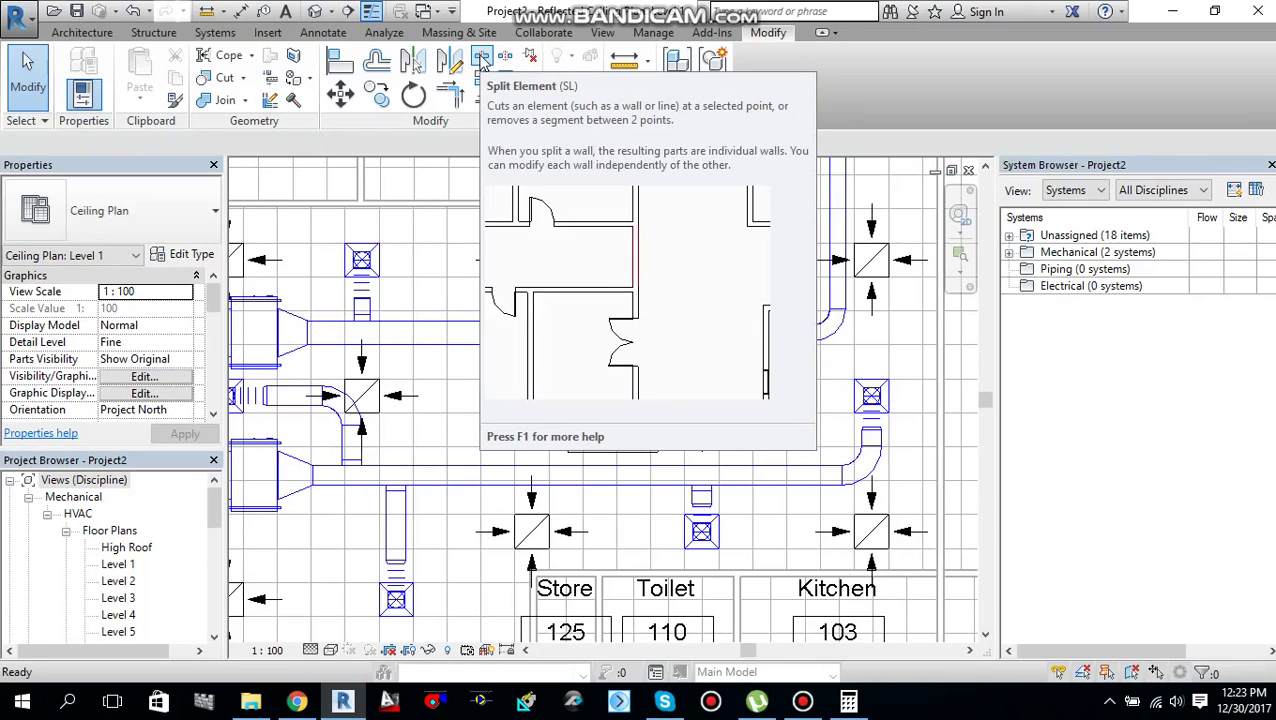
left_click(481, 59)
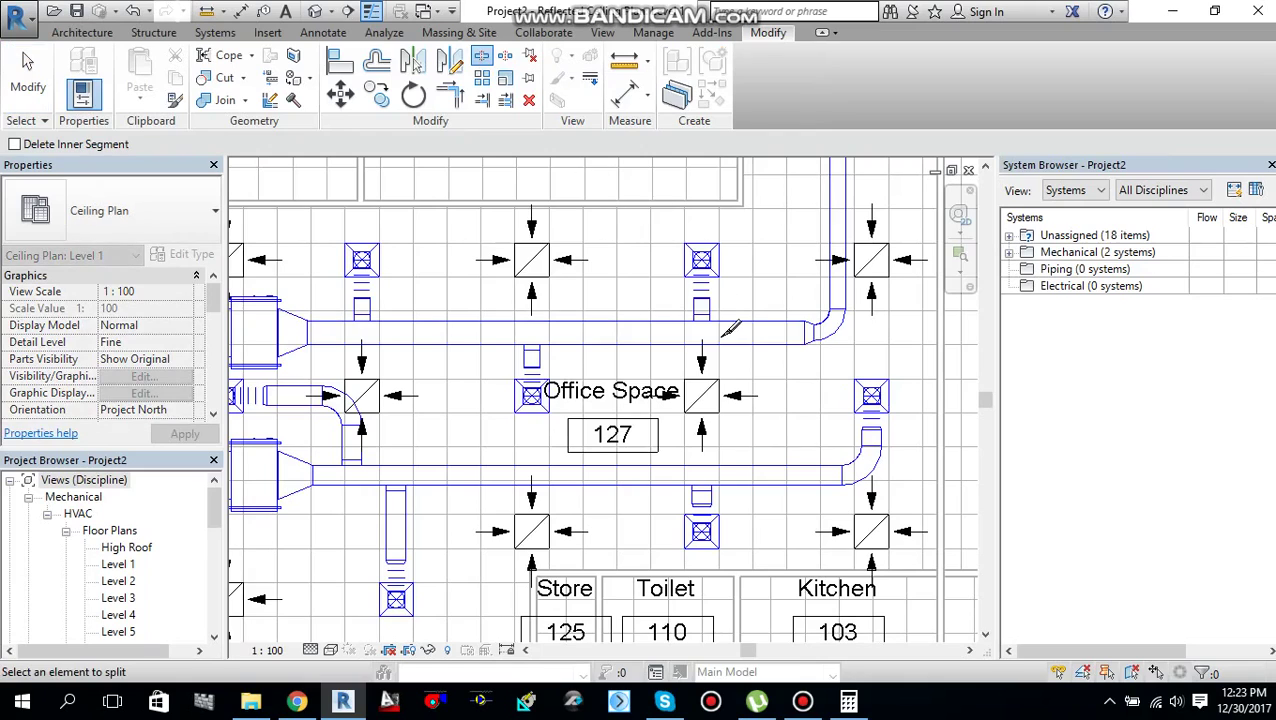
scroll(733, 330, "up", 2)
scroll(733, 330, "up", 3)
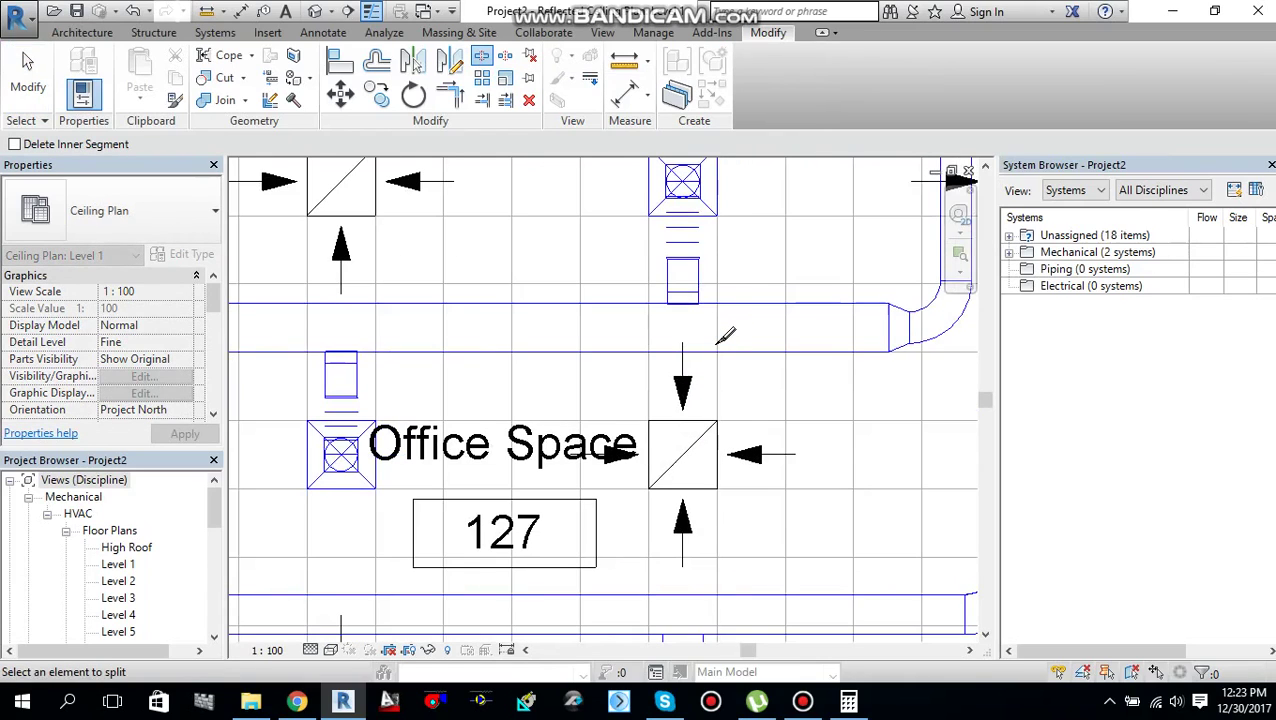
scroll(722, 341, "up", 1)
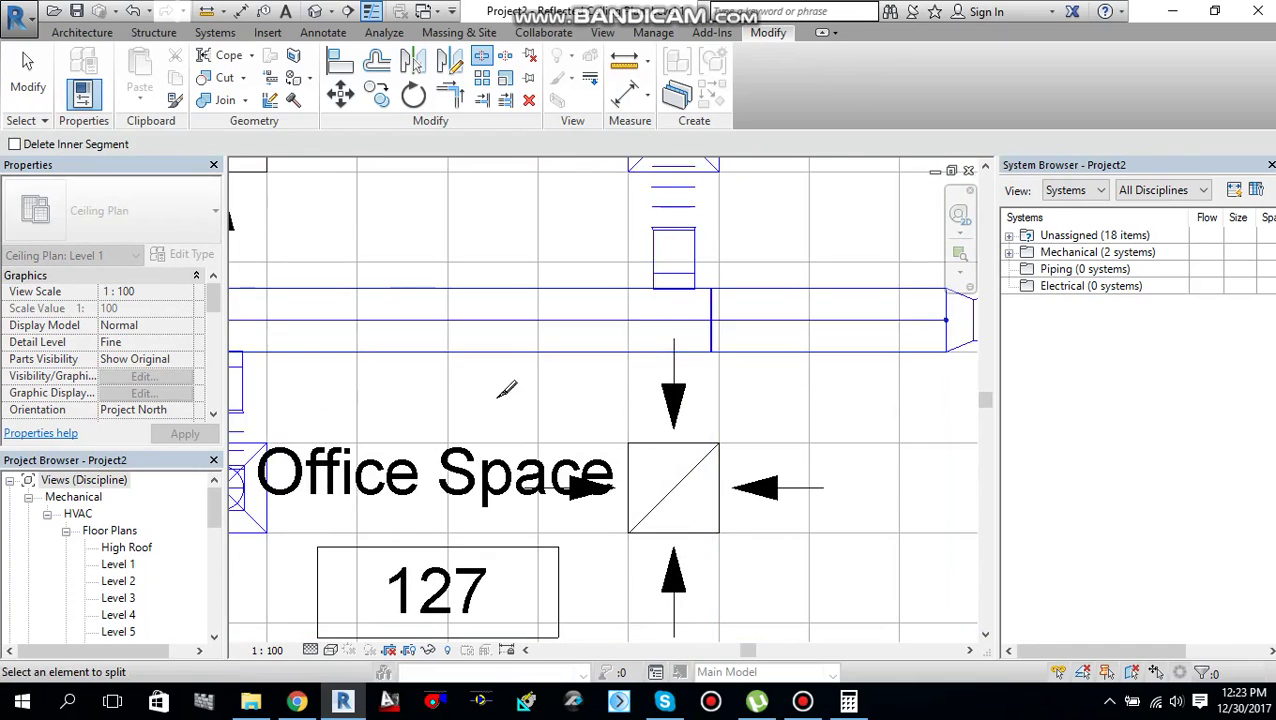
scroll(501, 407, "down", 3)
middle_click_drag(501, 407, 806, 374)
scroll(700, 325, "up", 2)
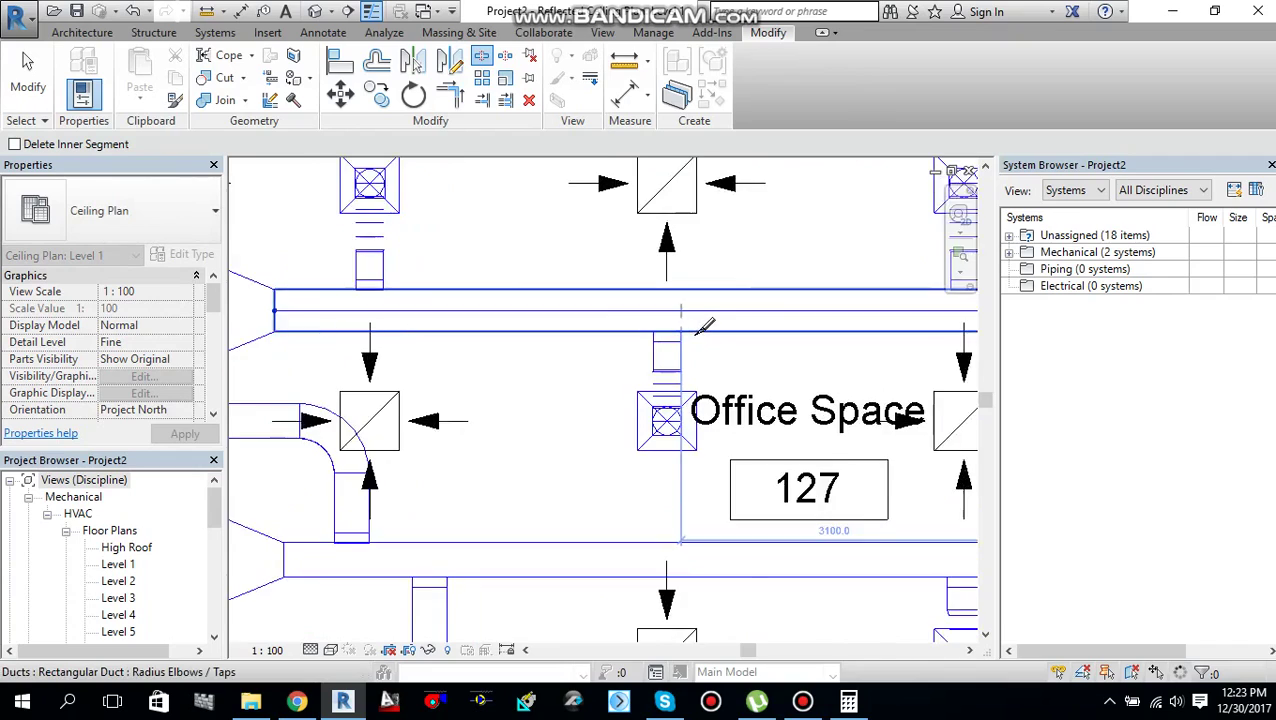
left_click(700, 325)
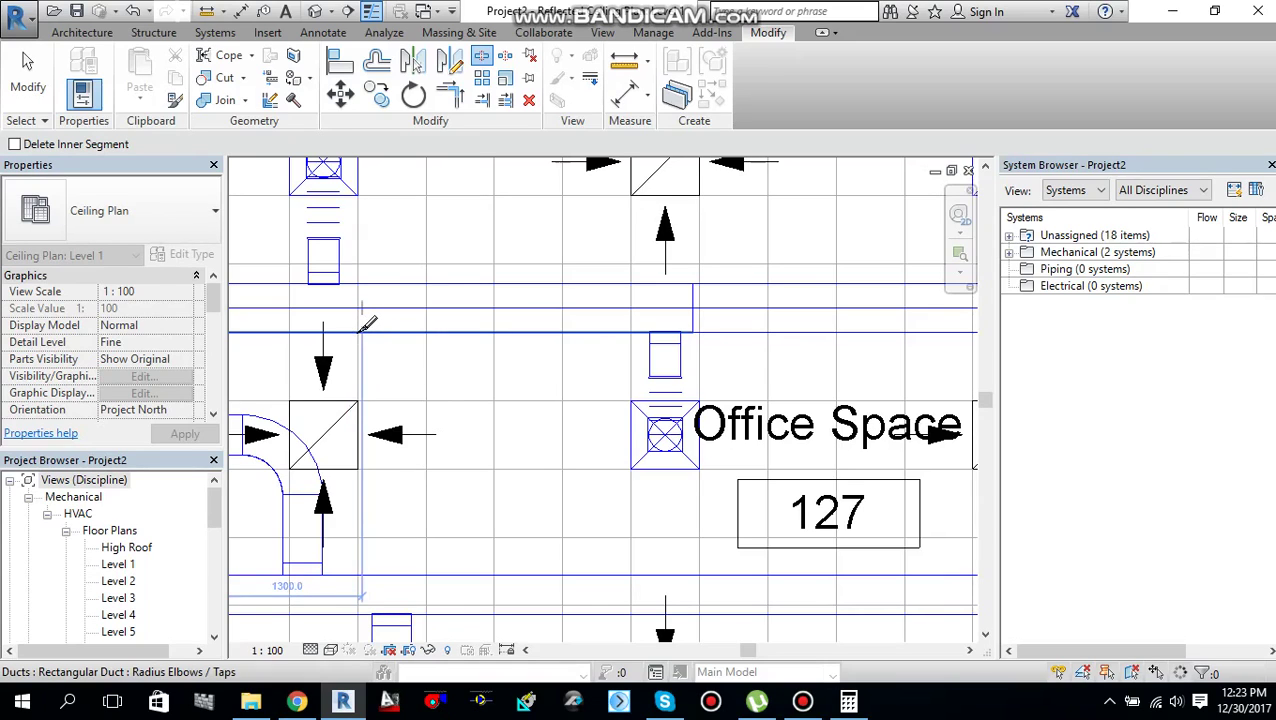
scroll(363, 323, "up", 1)
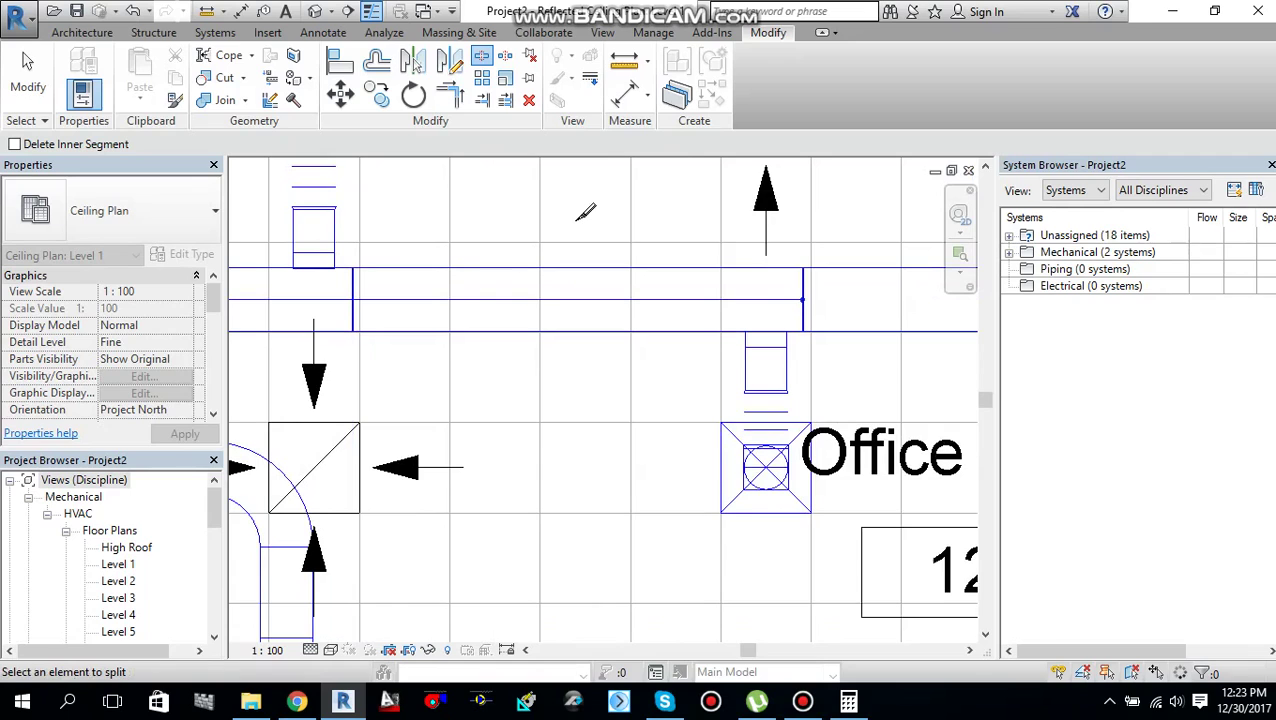
key("Escape")
- Resize the upper main duct's end segment before the elbow with duct sizing at 4.5 m/s velocity and 0.40 Pa/m friction
scroll(586, 220, "down", 5)
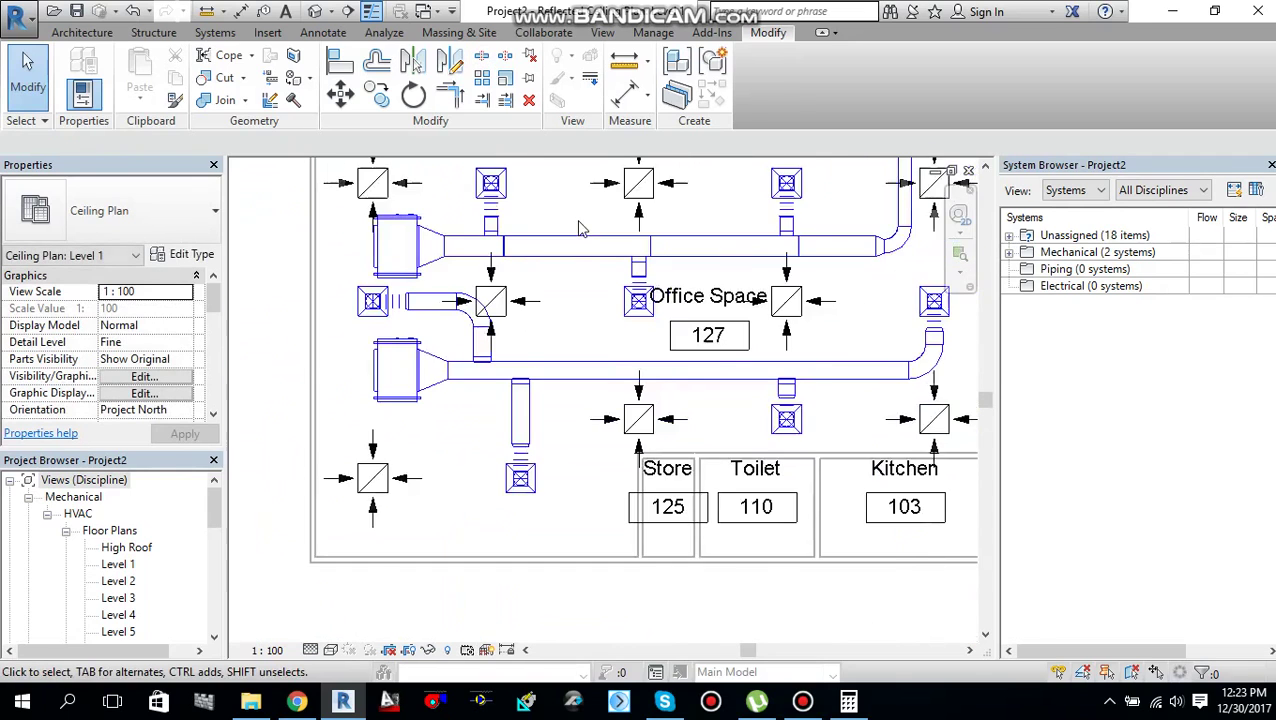
middle_click_drag(568, 251, 591, 278)
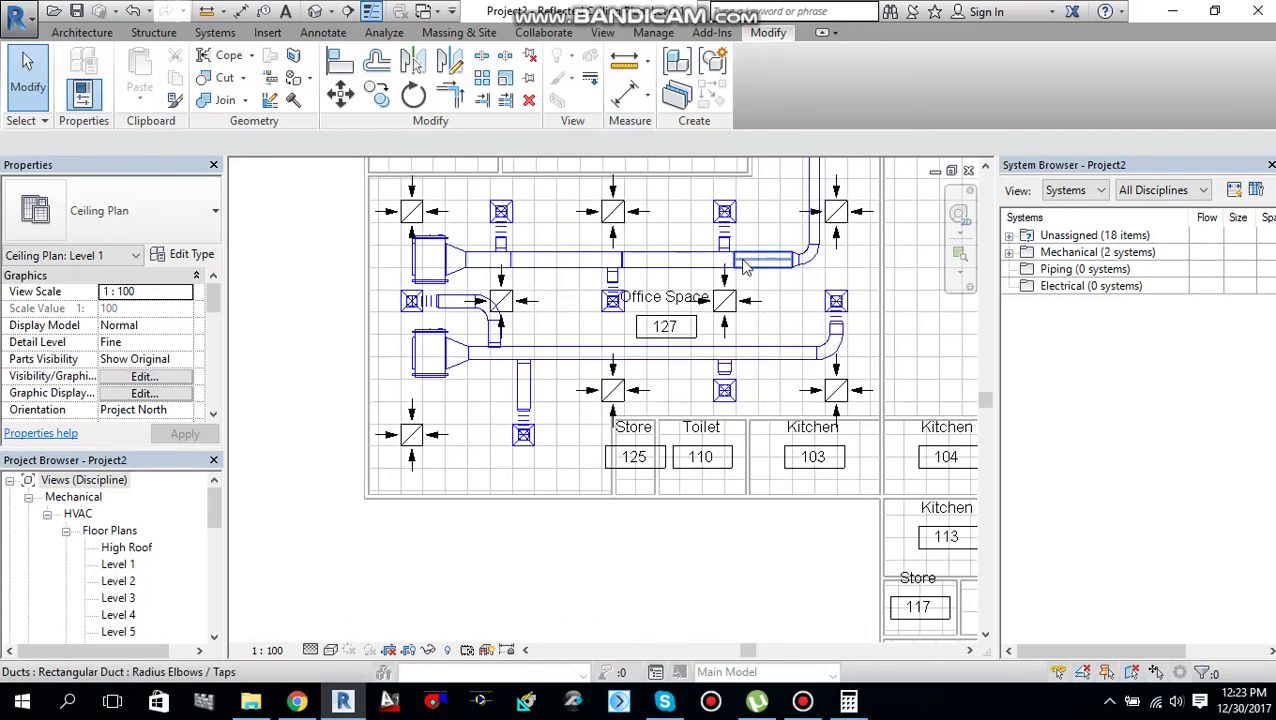
middle_click_drag(746, 272, 741, 372)
scroll(741, 372, "up", 1)
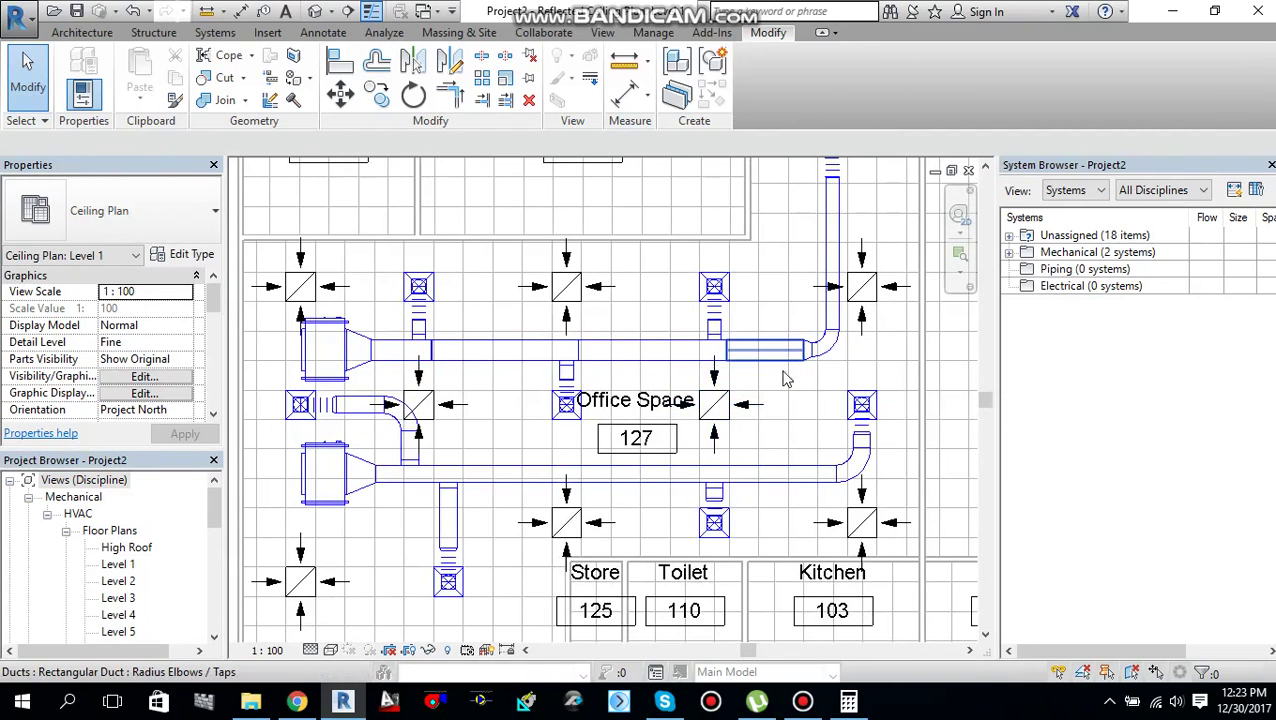
scroll(713, 402, "up", 1)
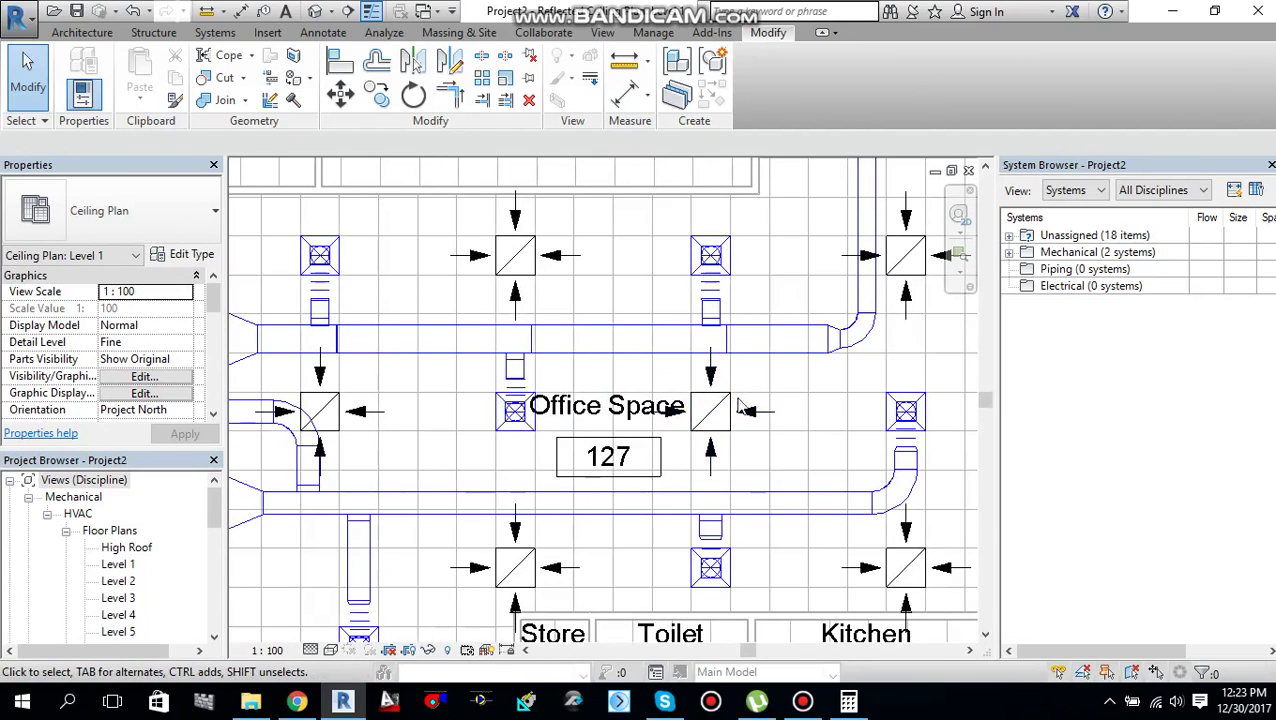
left_click(780, 352)
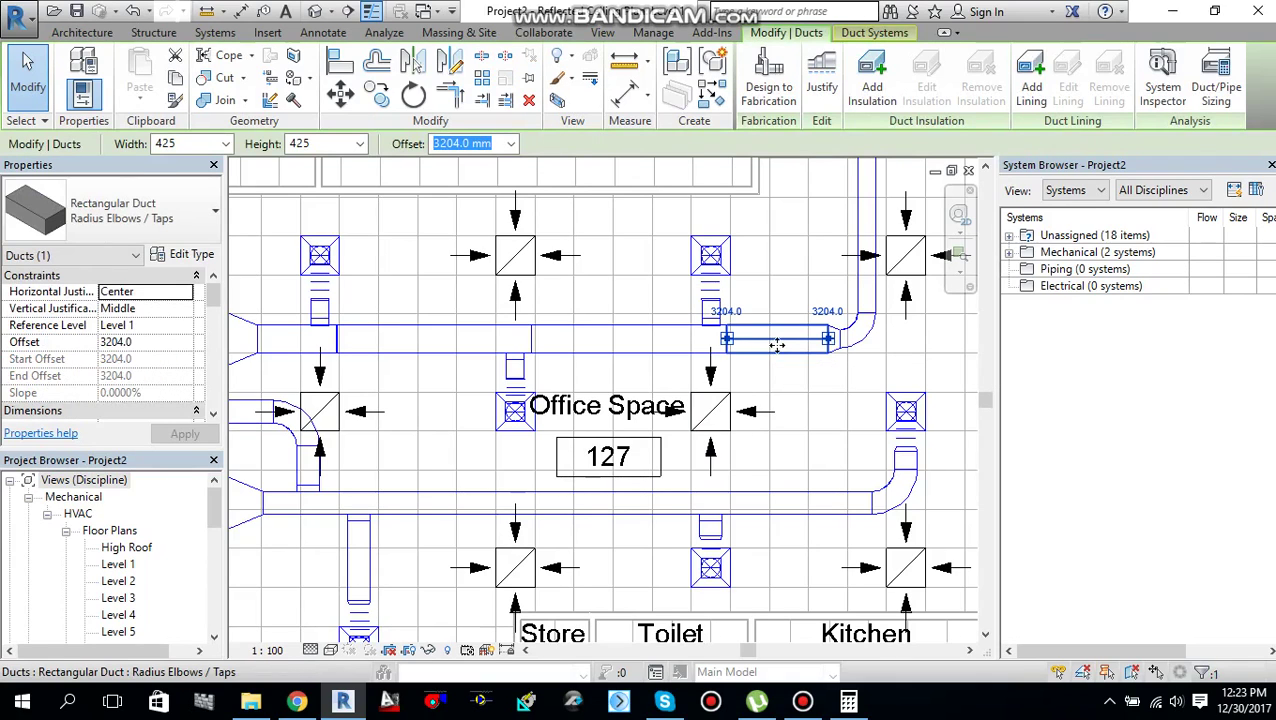
left_click(1218, 88)
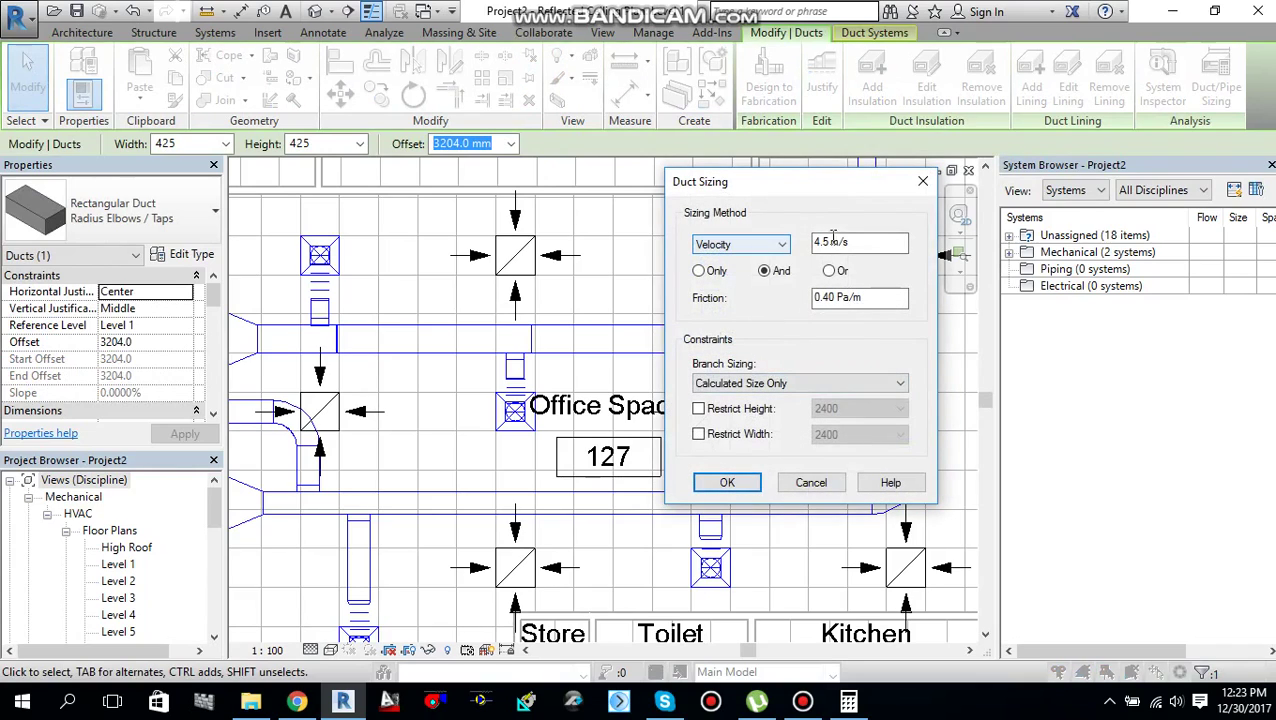
left_click(836, 242)
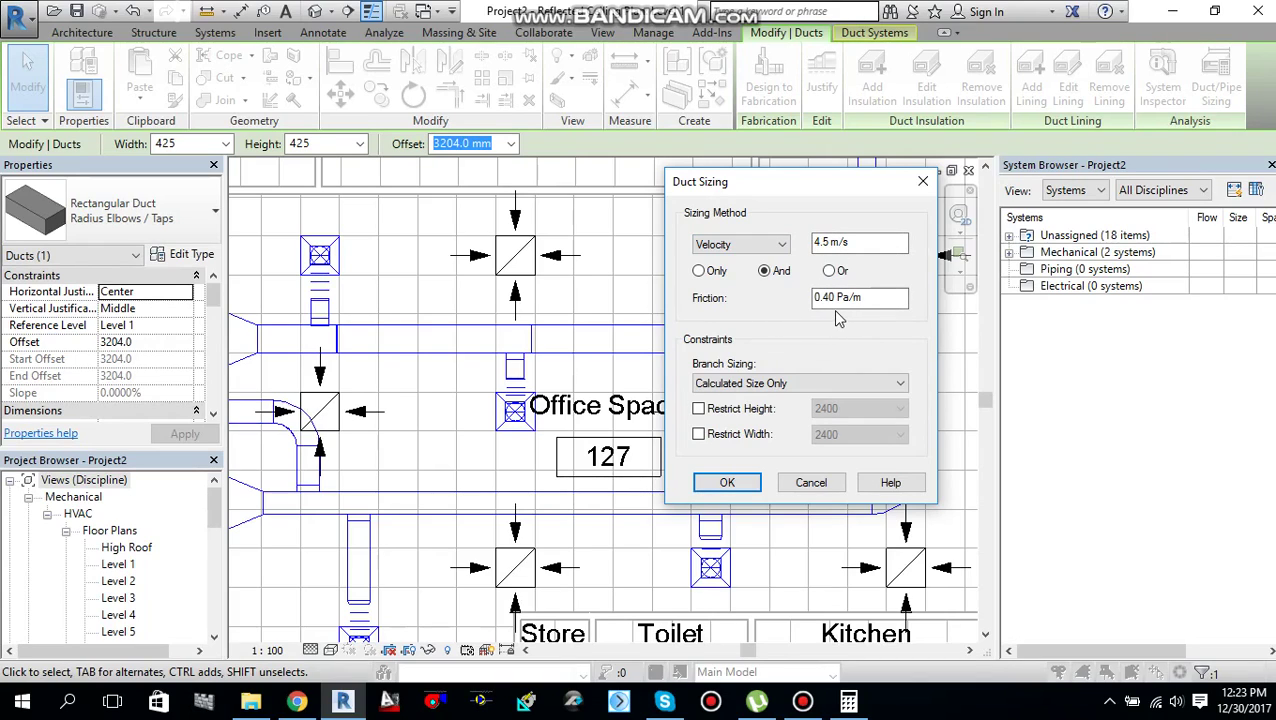
left_click(727, 483)
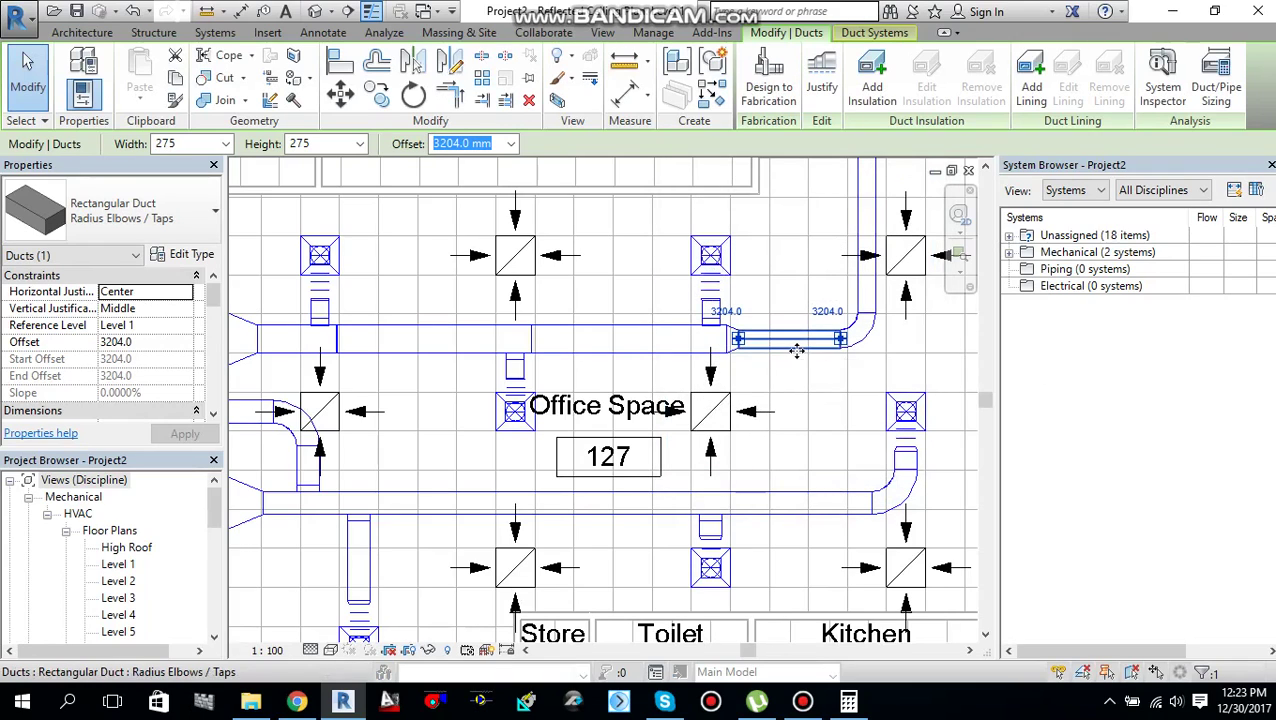
- Resize the upper main duct's two middle segments one by one with duct sizing at 4.5 m/s velocity and 0.40 Pa/m friction
left_click(645, 358)
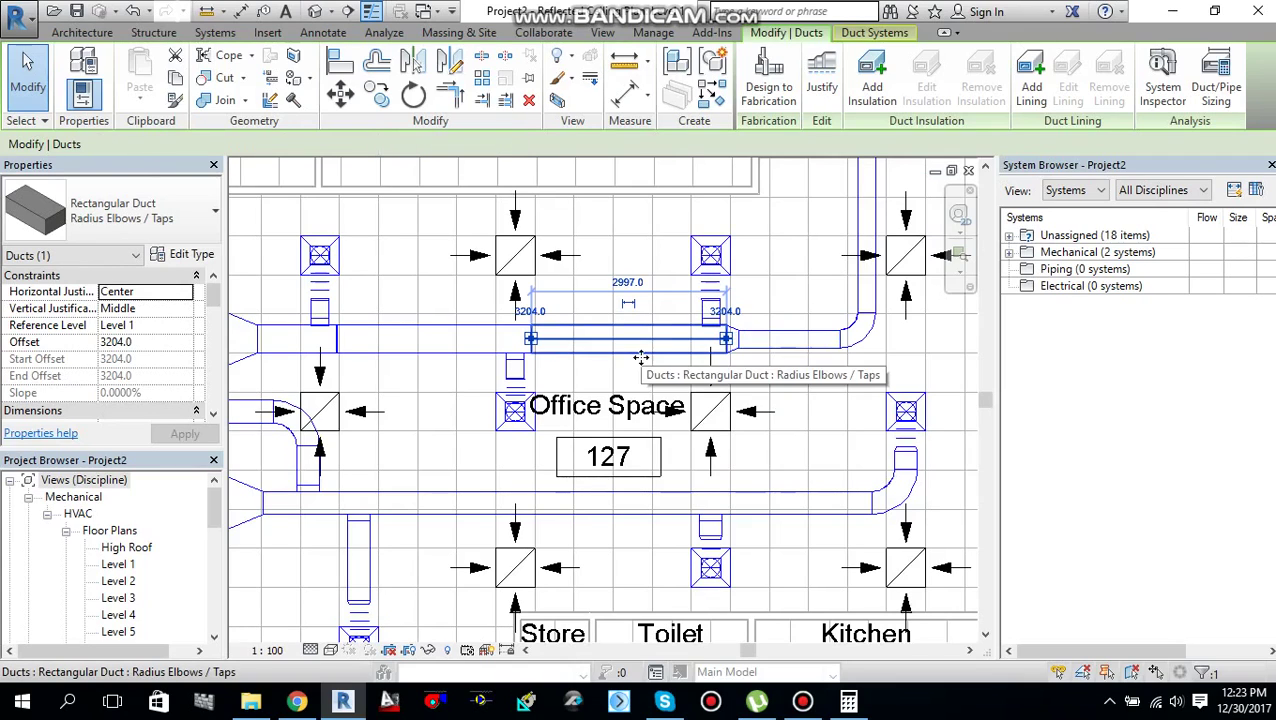
left_click(1216, 90)
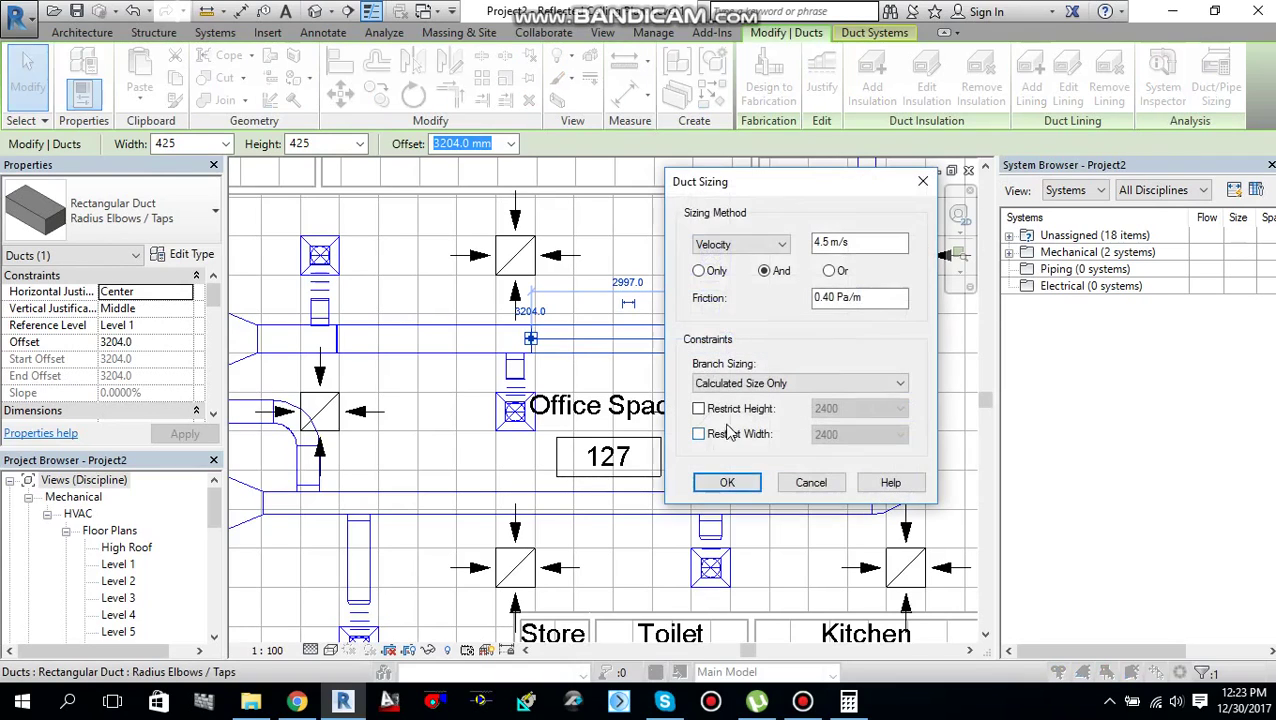
left_click(727, 483)
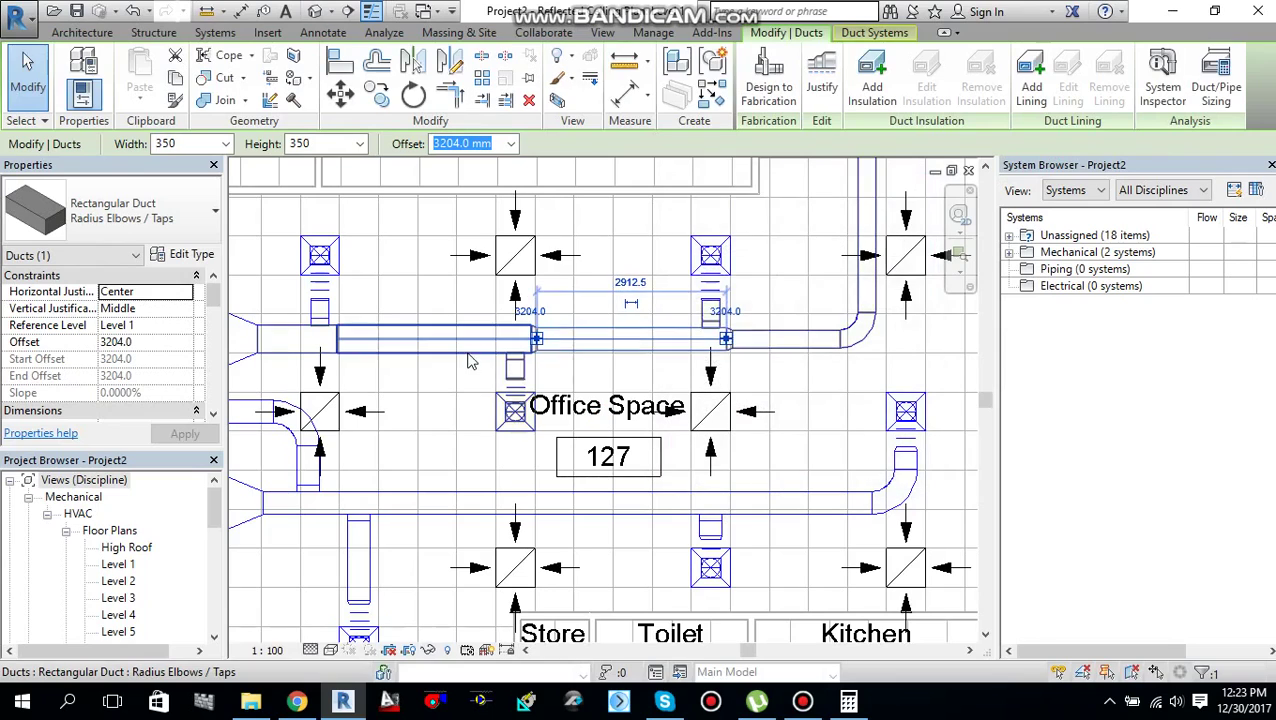
left_click(470, 345)
left_click(1216, 90)
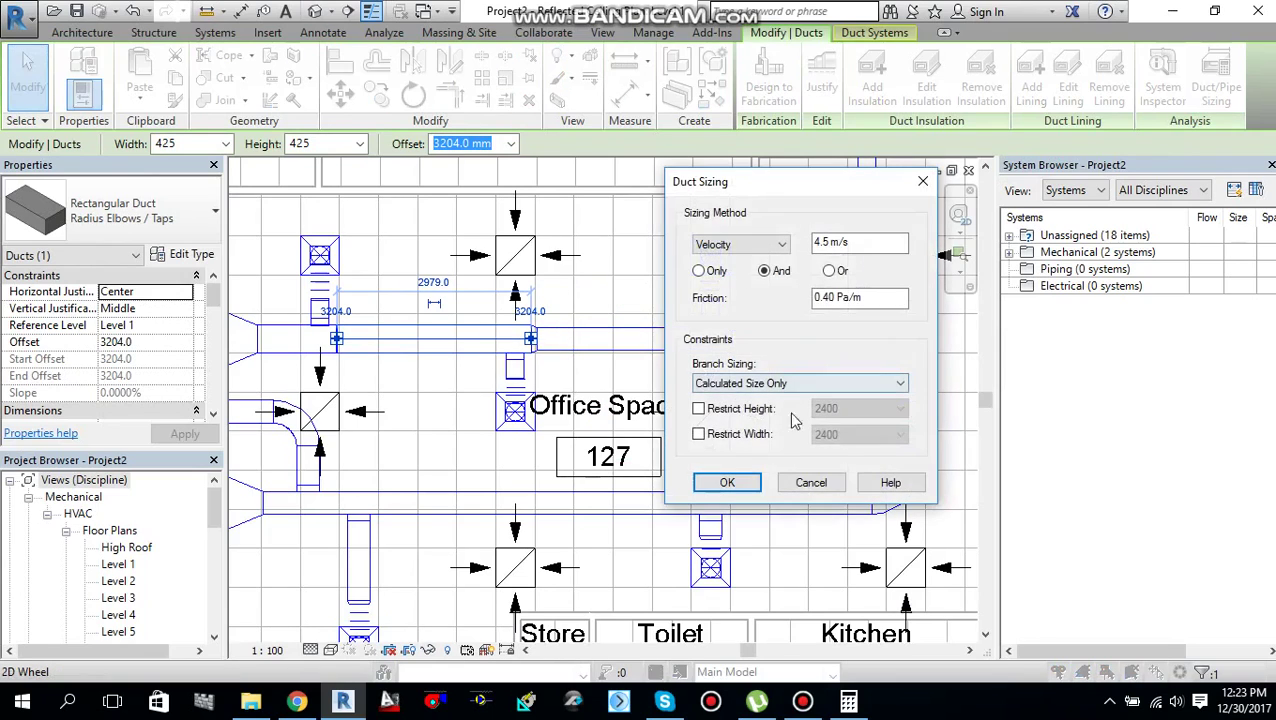
left_click(727, 483)
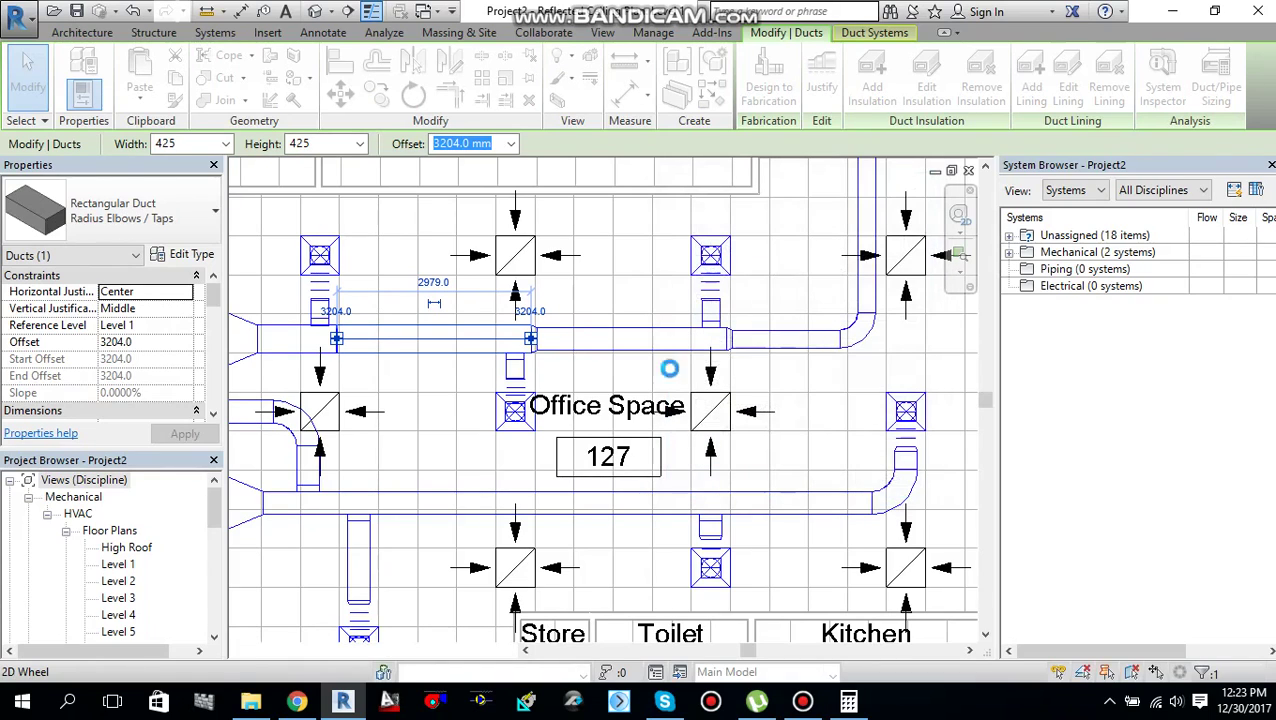
- Check the mechanical flow properties of the upper main duct's end segment before the elbow
left_click(806, 345)
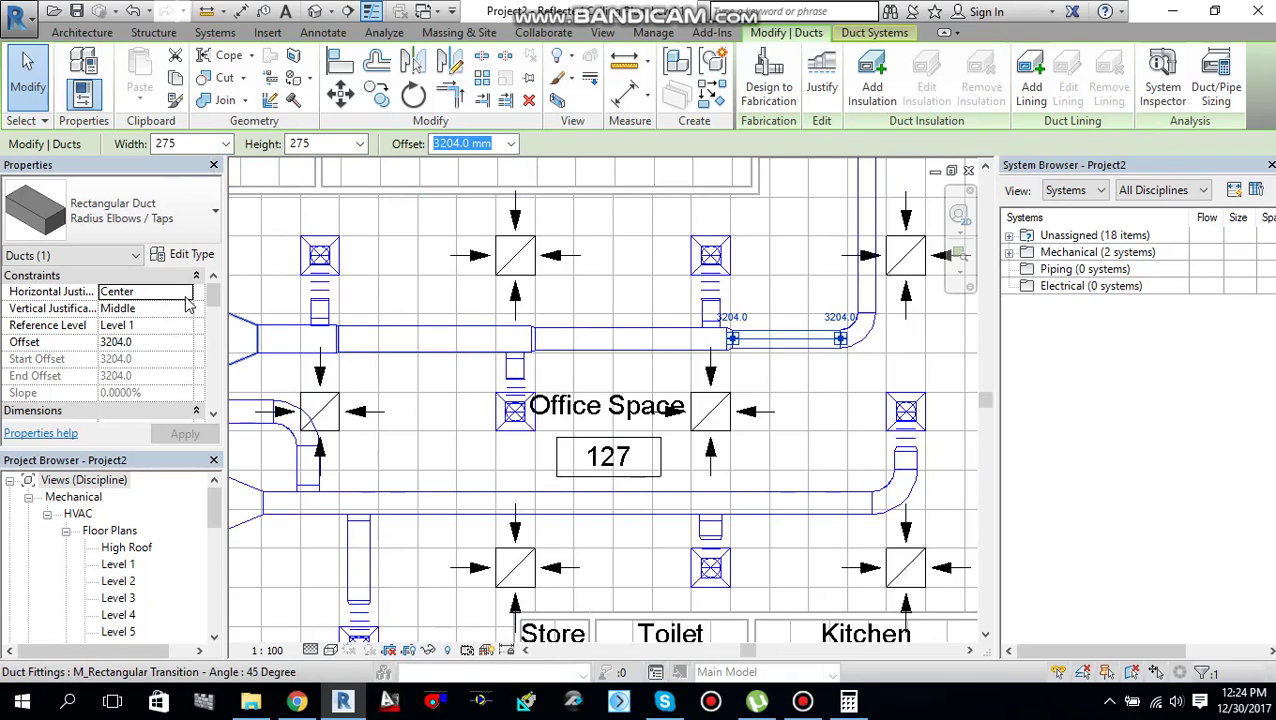
key("Escape")
left_click(800, 352)
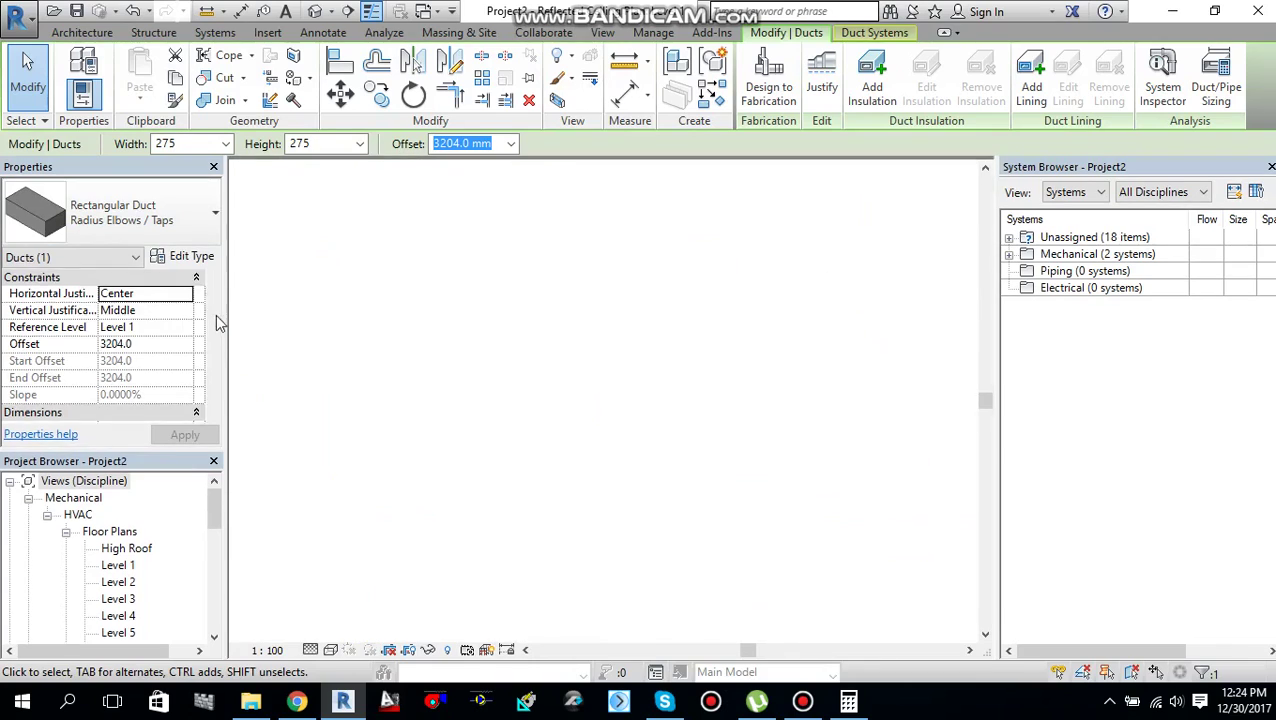
left_click_drag(216, 322, 219, 374)
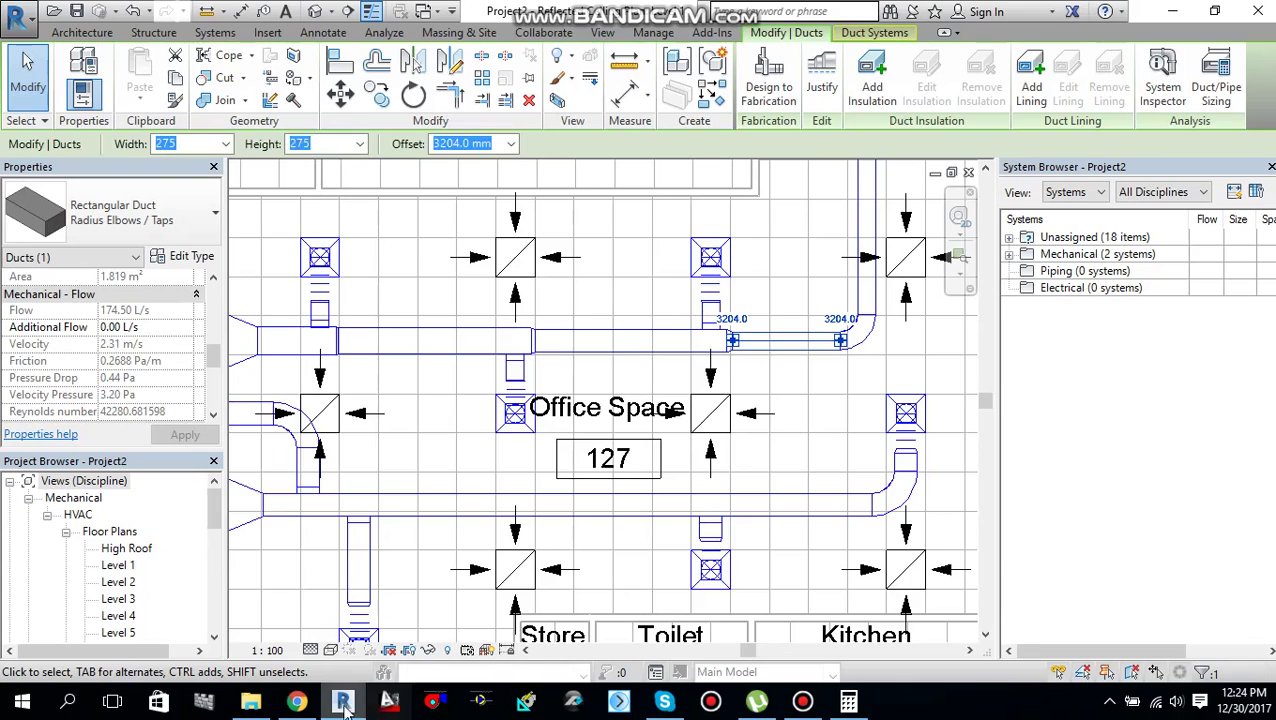
- Switch to the L/s to cubic foot/minute converter page in Chrome and convert 174.5 L/s
left_click(297, 700)
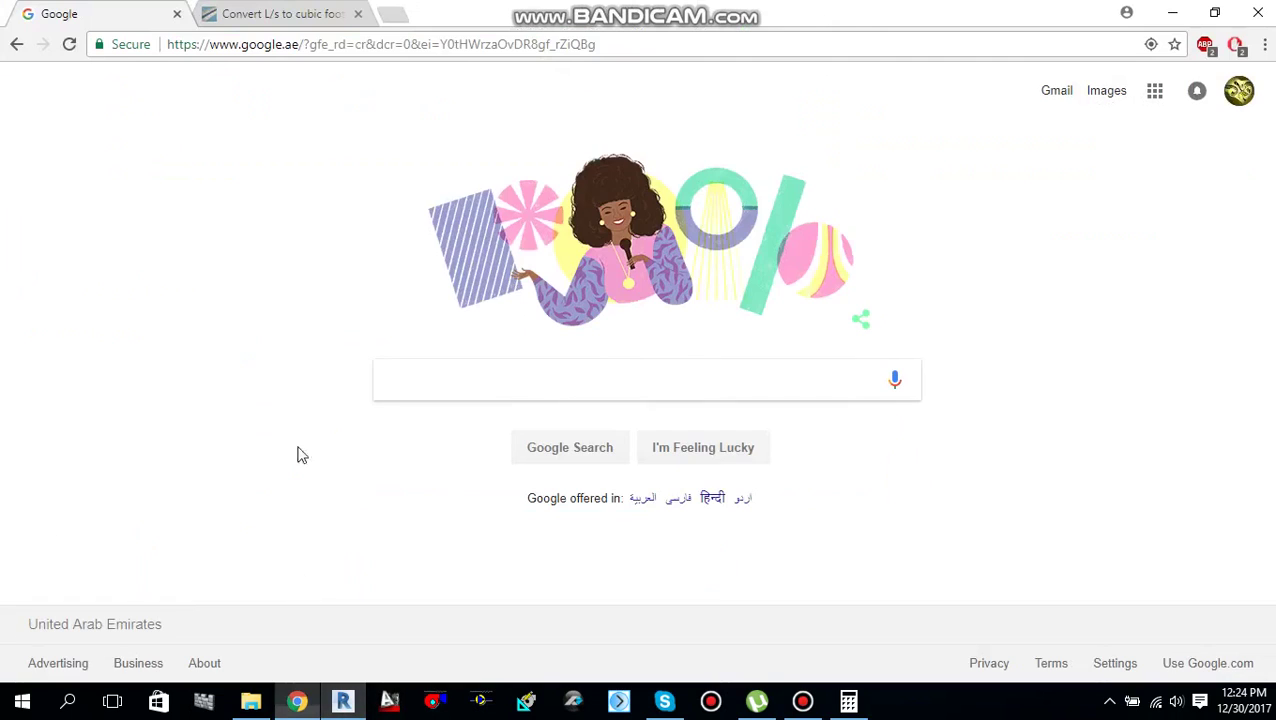
left_click(275, 14)
left_click(297, 338)
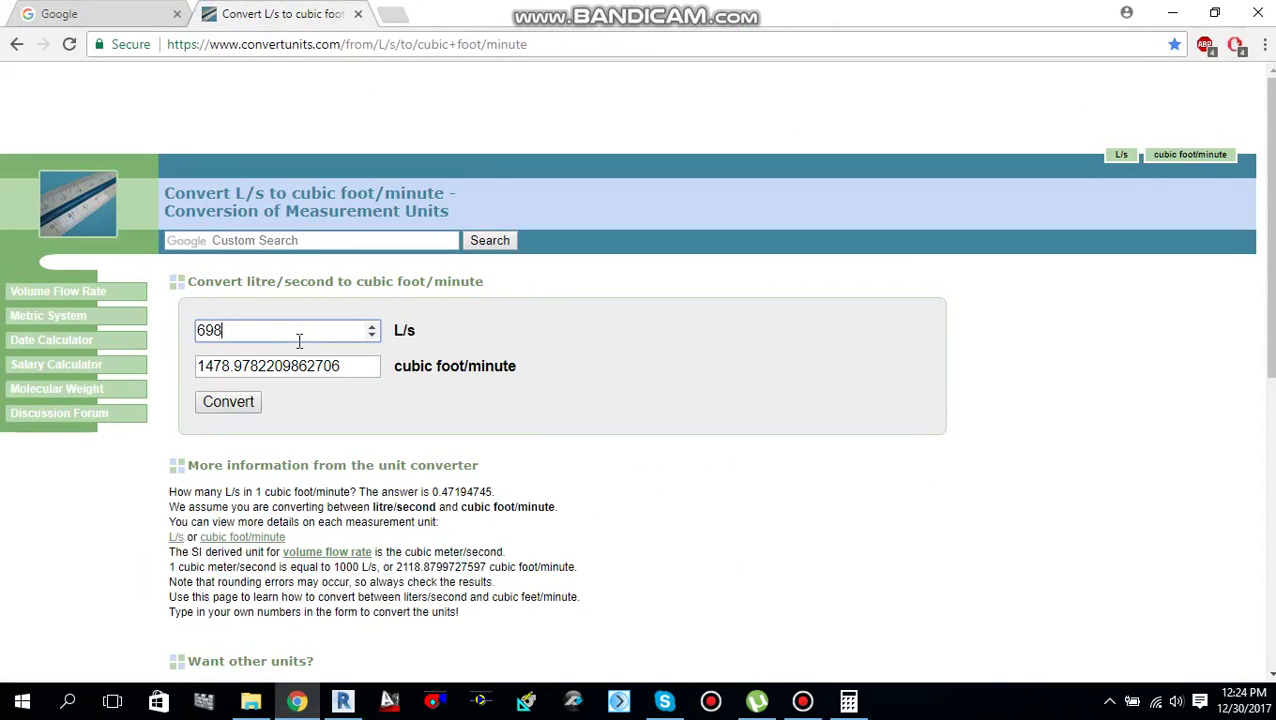
double_click(298, 341)
type("174.5")
left_click(331, 366)
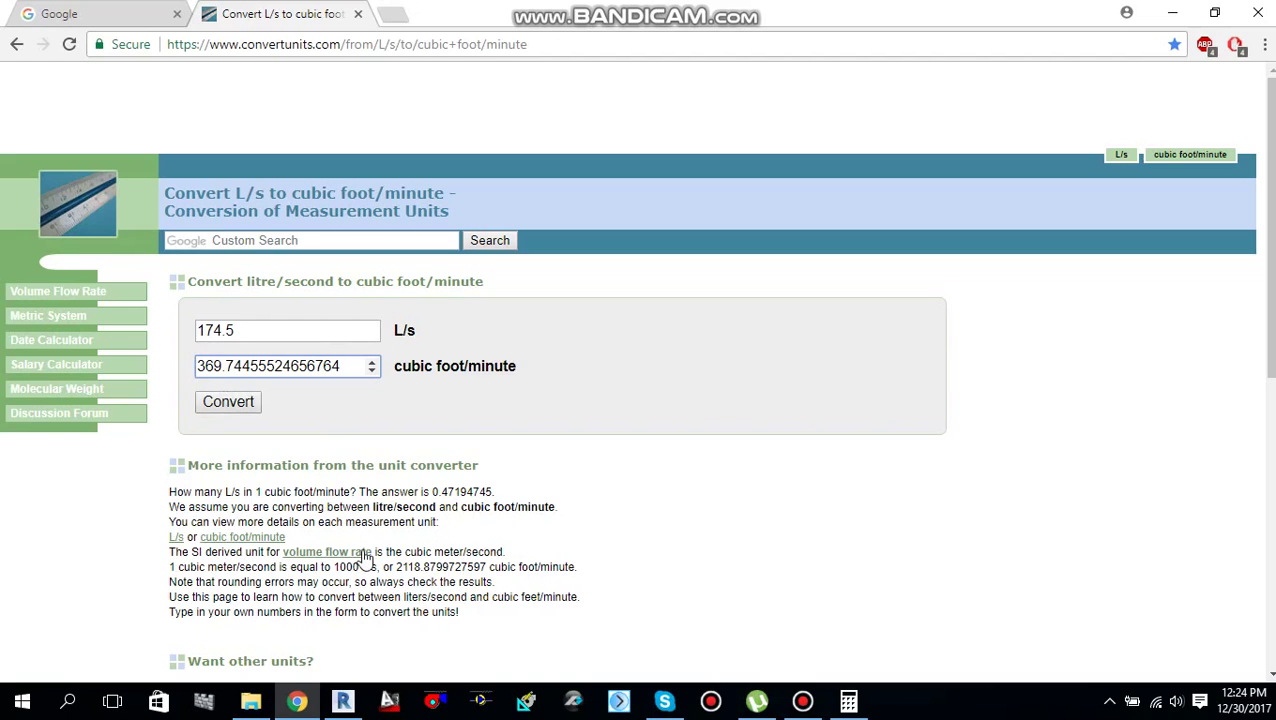
- Open DesignTools DuctSizer and enter a flow rate of 370 cfm with a head loss of 0.05 in.WC/100 ft
left_click(433, 700)
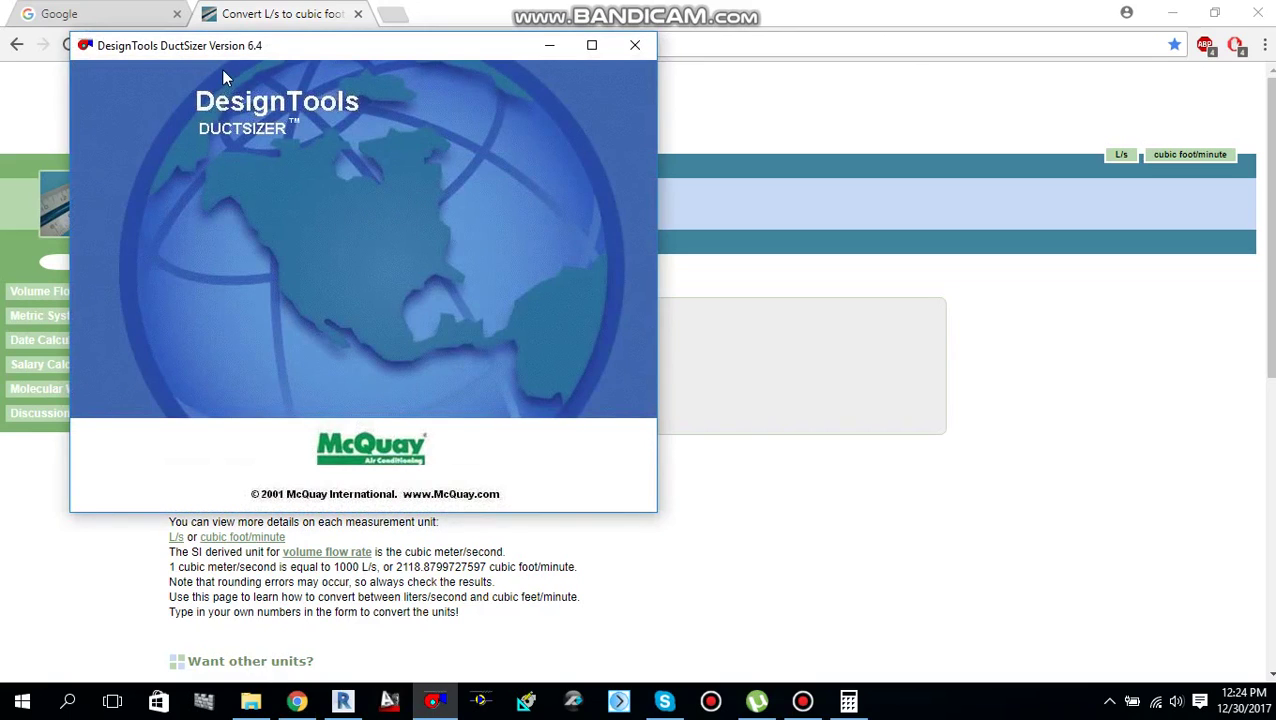
left_click_drag(170, 42, 832, 101)
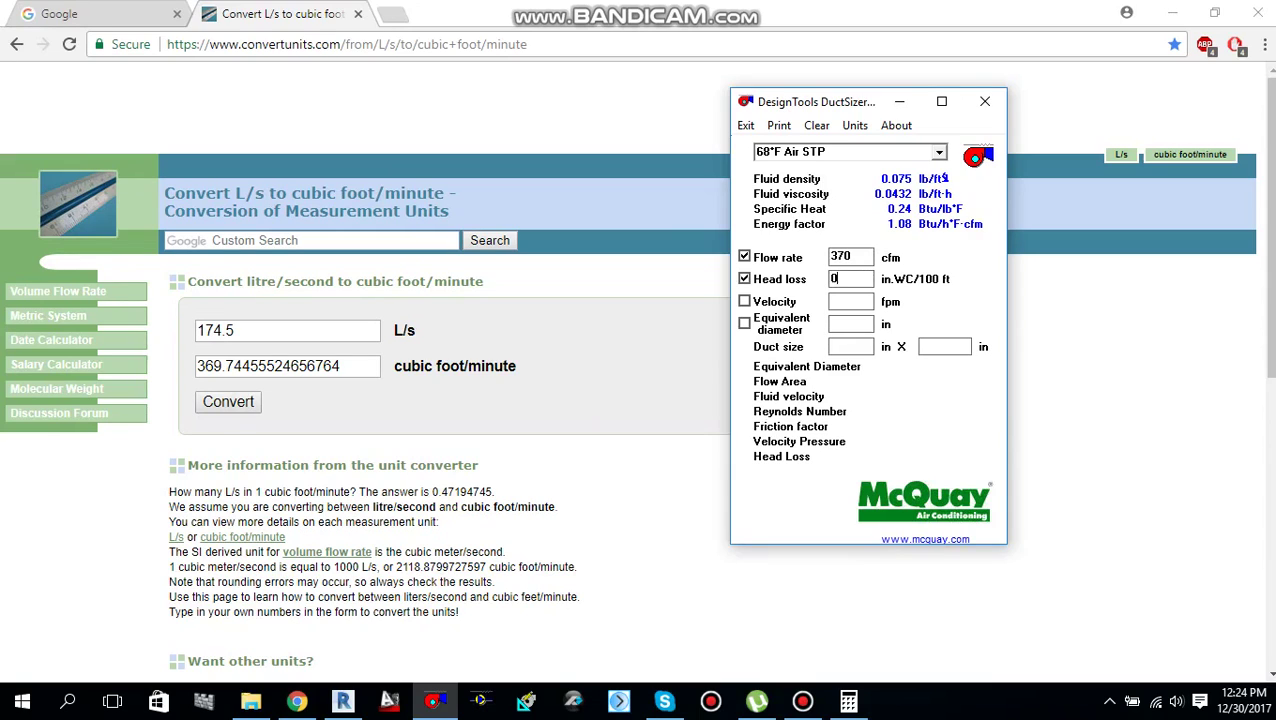
type("5")
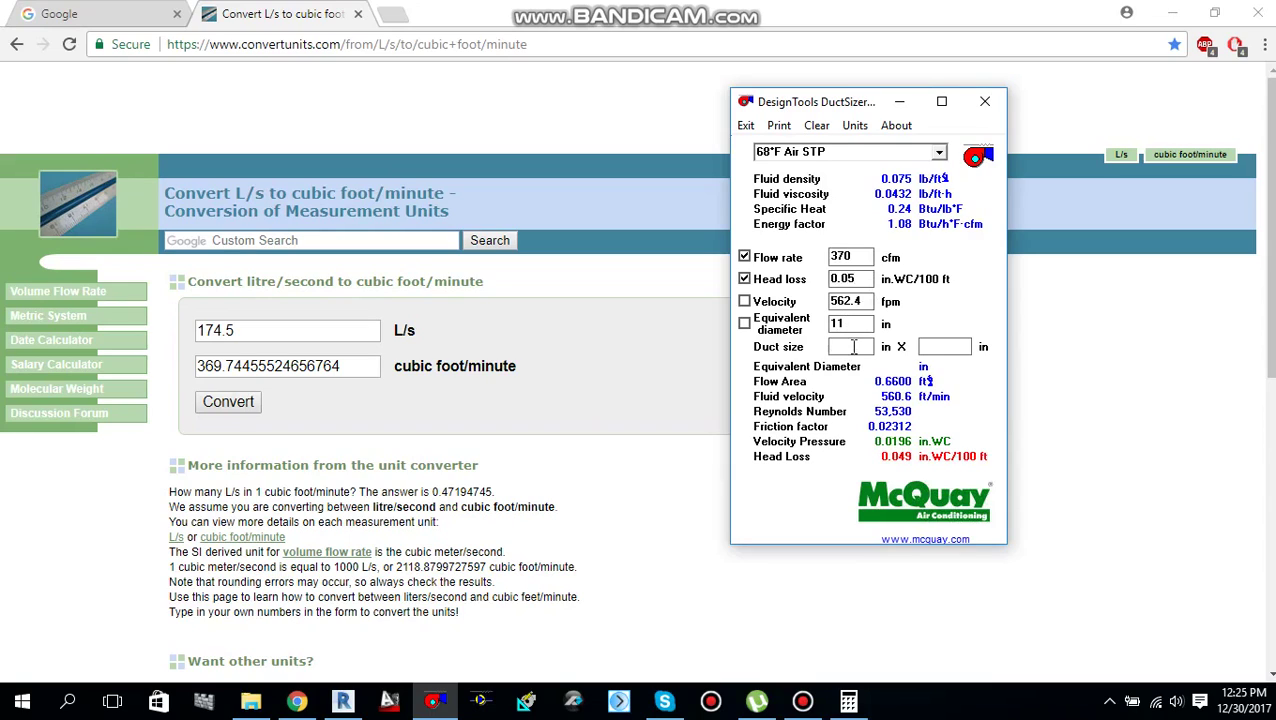
- Set the duct size for the 370 cfm flow to 12 x 10 in
type("10")
key("BackSpace")
type("210")
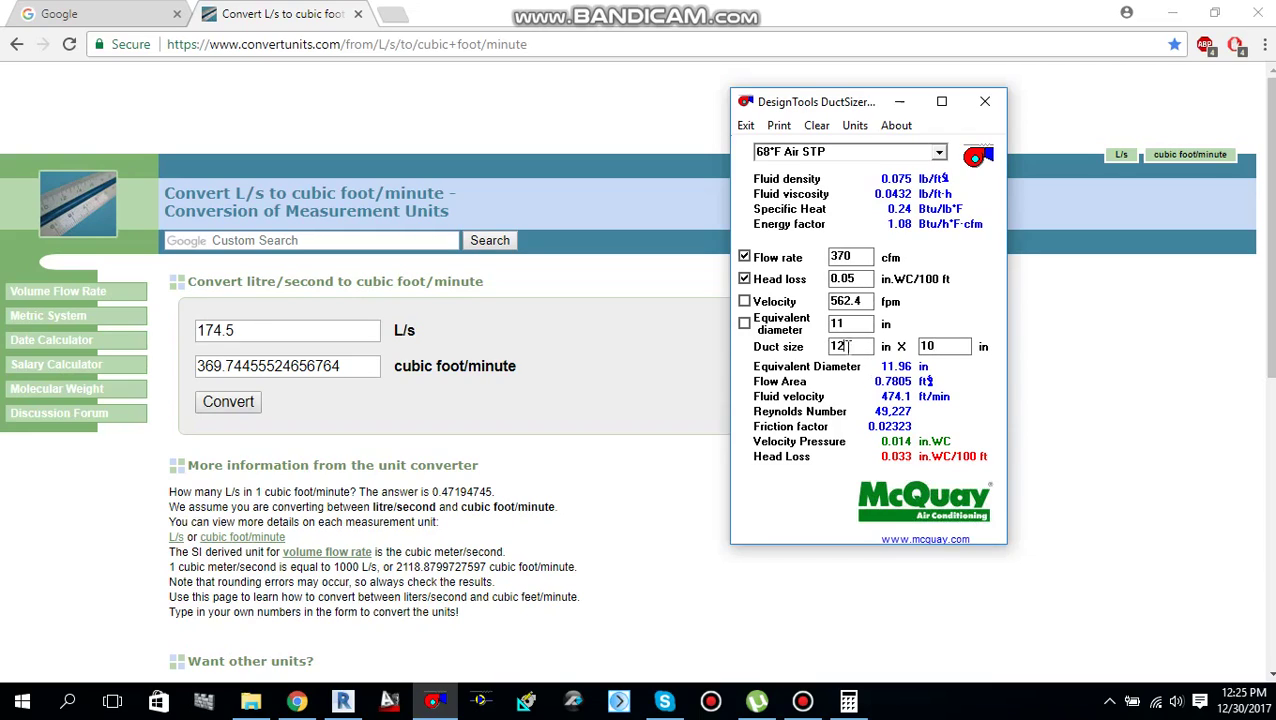
double_click(848, 345)
key("Delete")
key("Tab")
- Switch back to Revit and set the end segment, its elbow and the vertical run to 300 width and 250 height, then clear the selection
left_click(343, 700)
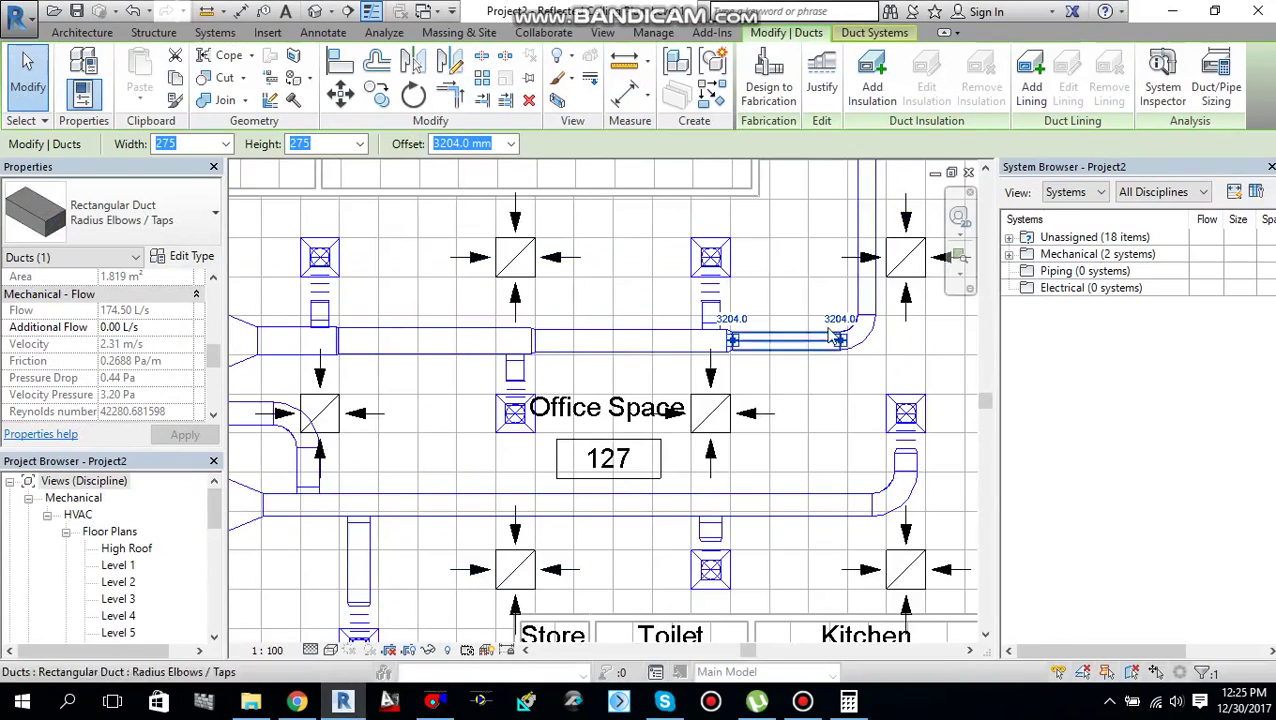
scroll(830, 355, "down", 1)
middle_click_drag(826, 370, 833, 450)
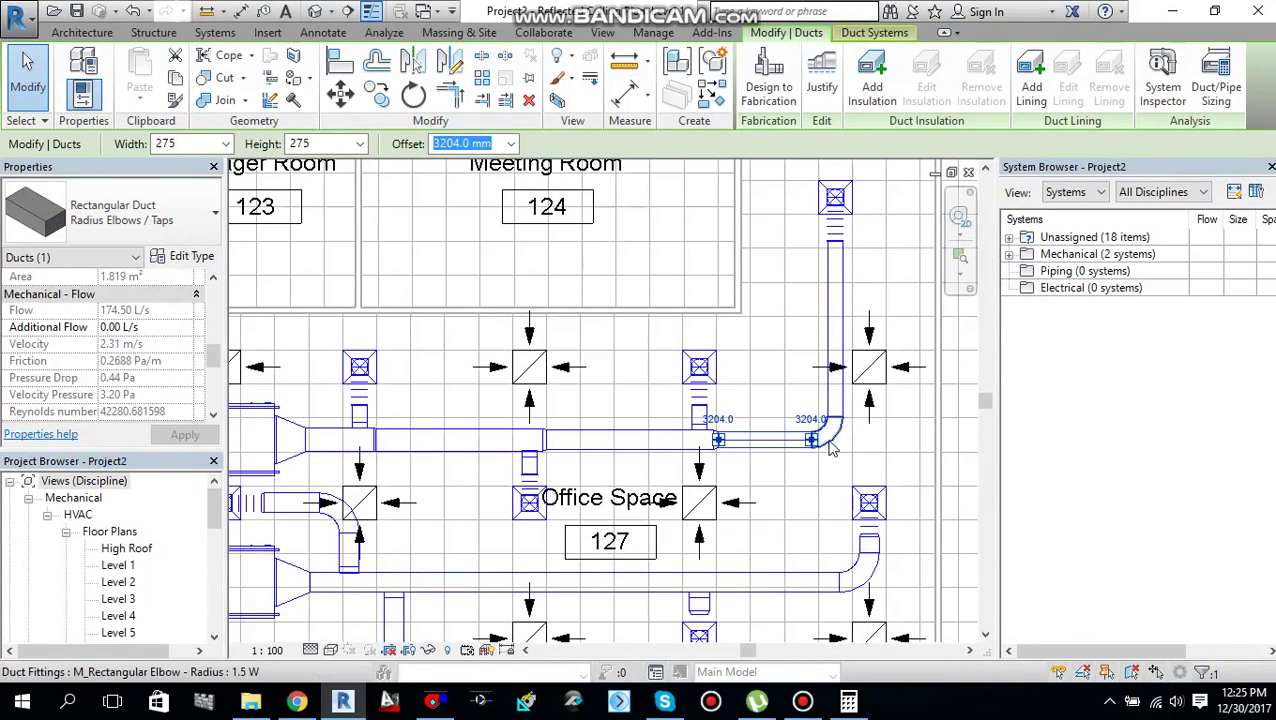
left_click(842, 313, "ctrl")
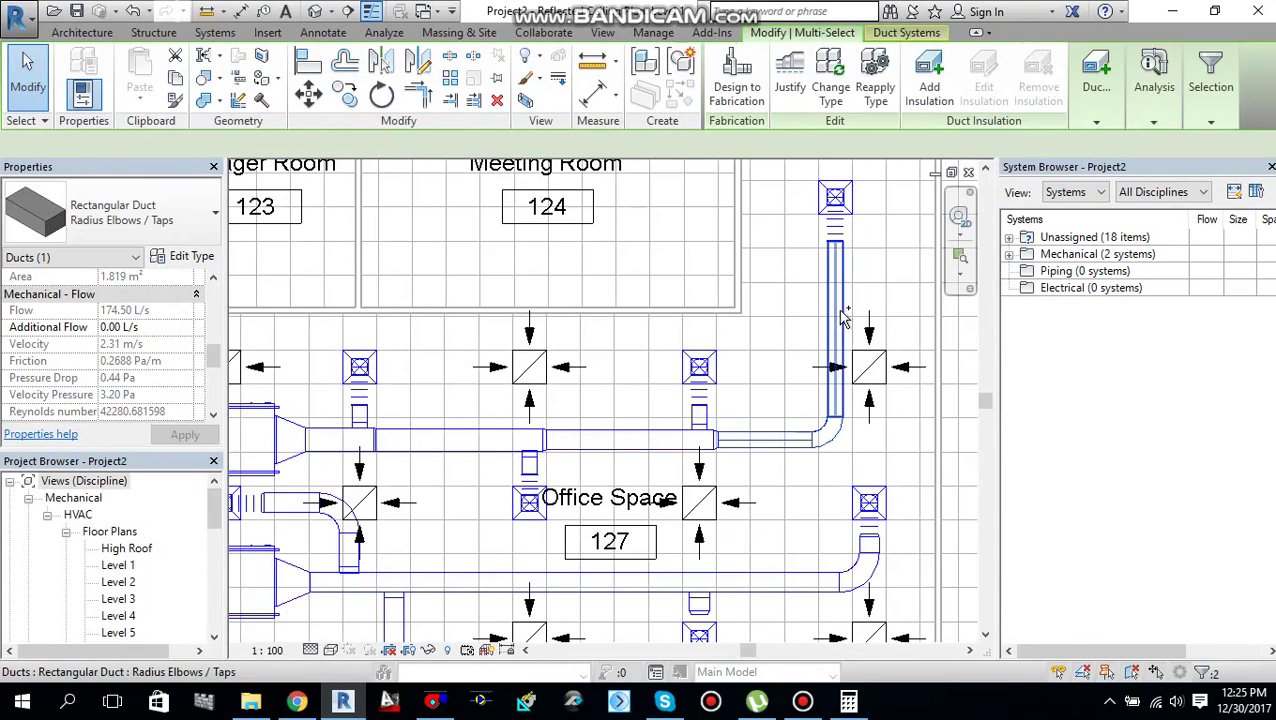
left_click(262, 145)
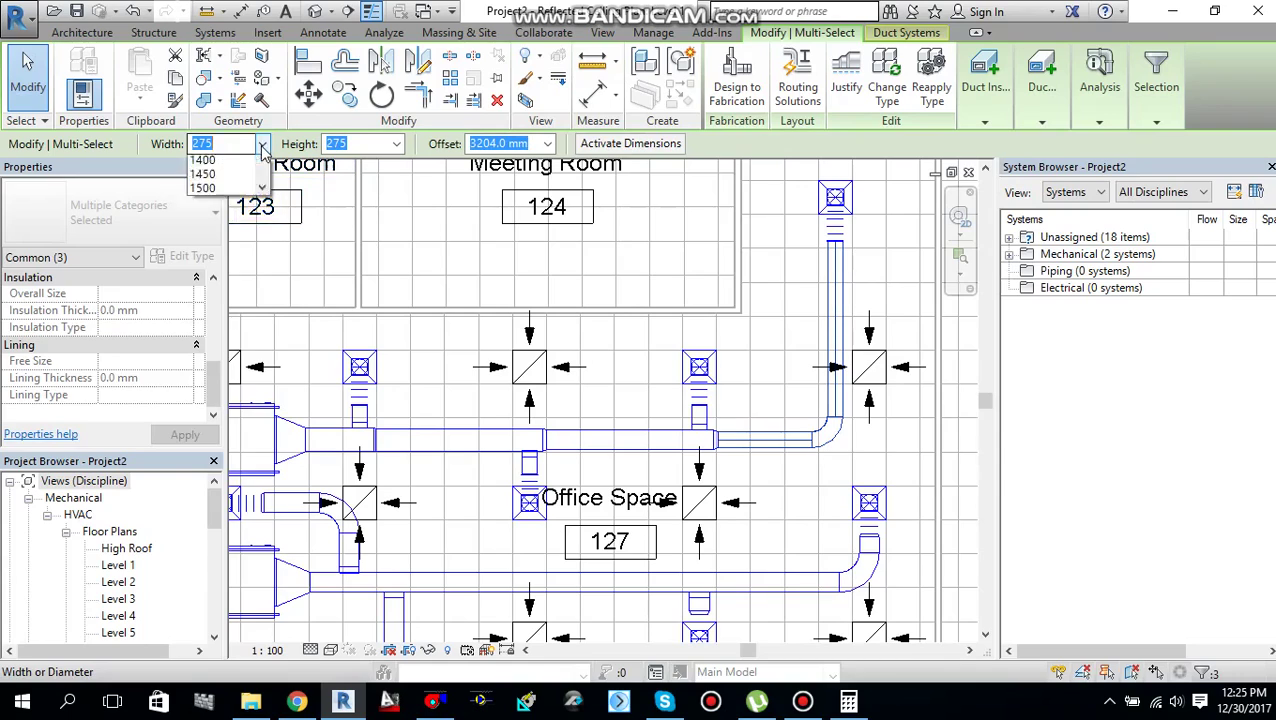
left_click(228, 180)
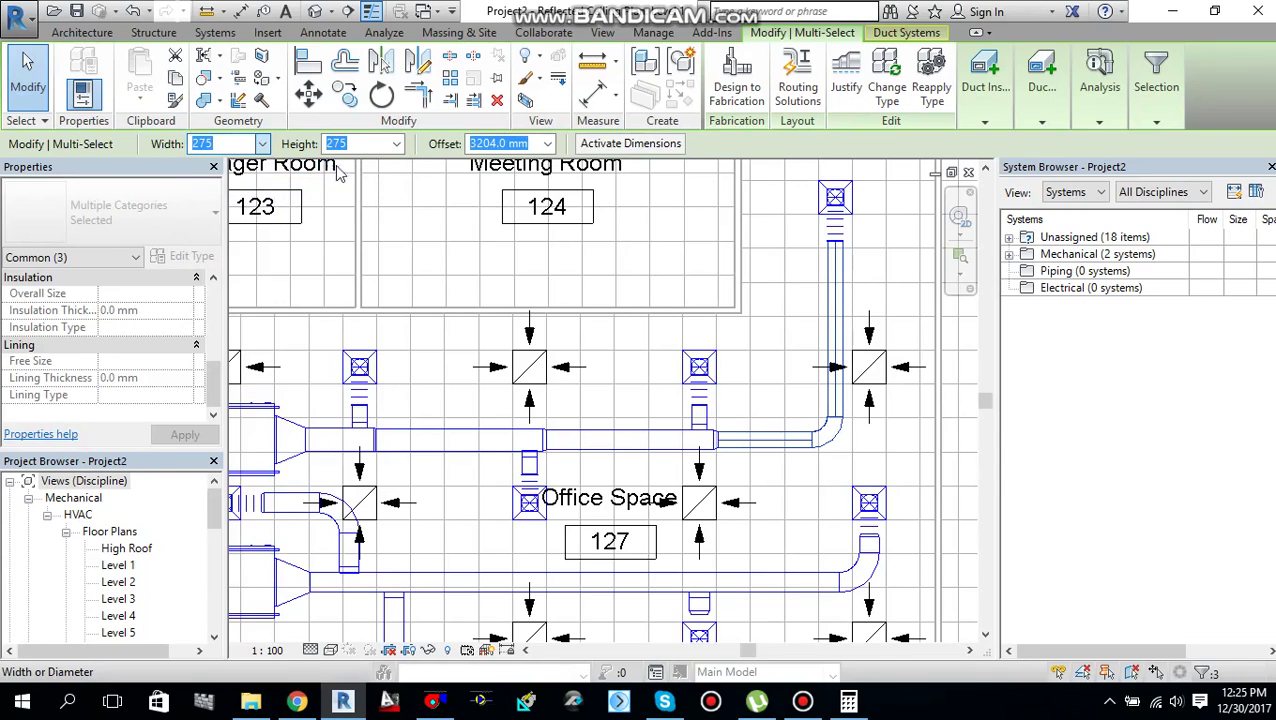
left_click(397, 145)
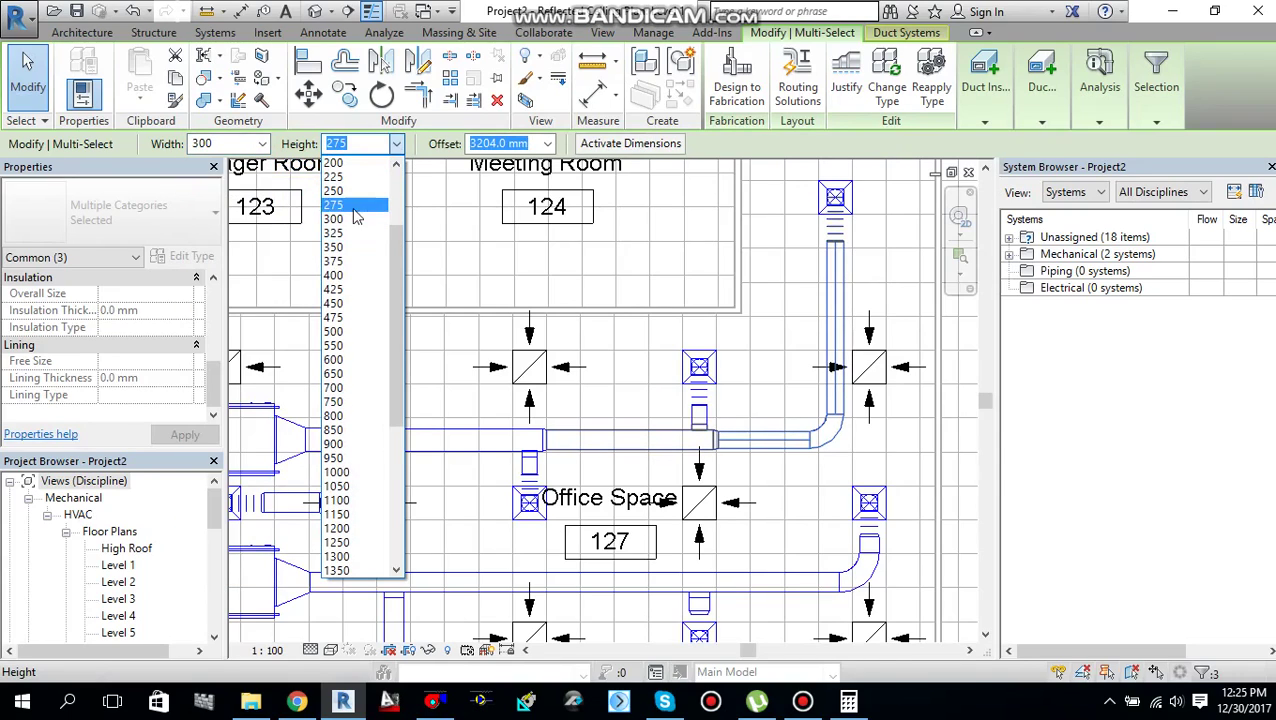
left_click(353, 191)
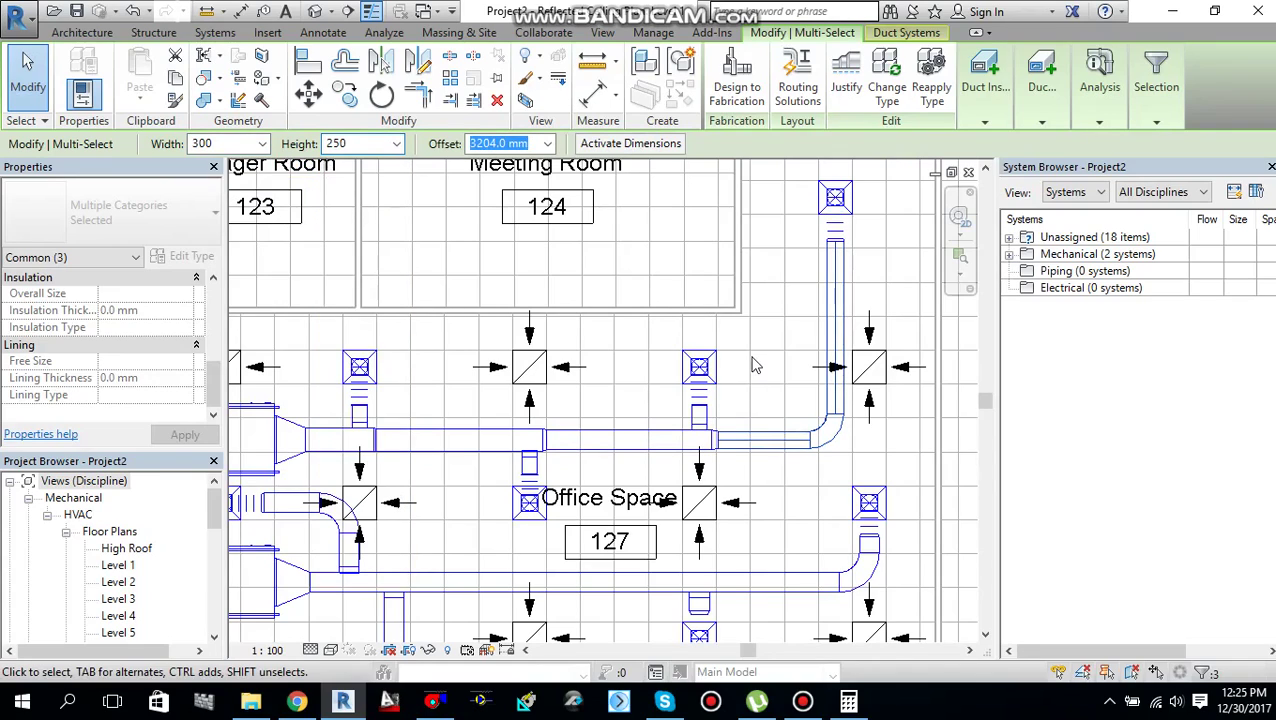
key("Escape")
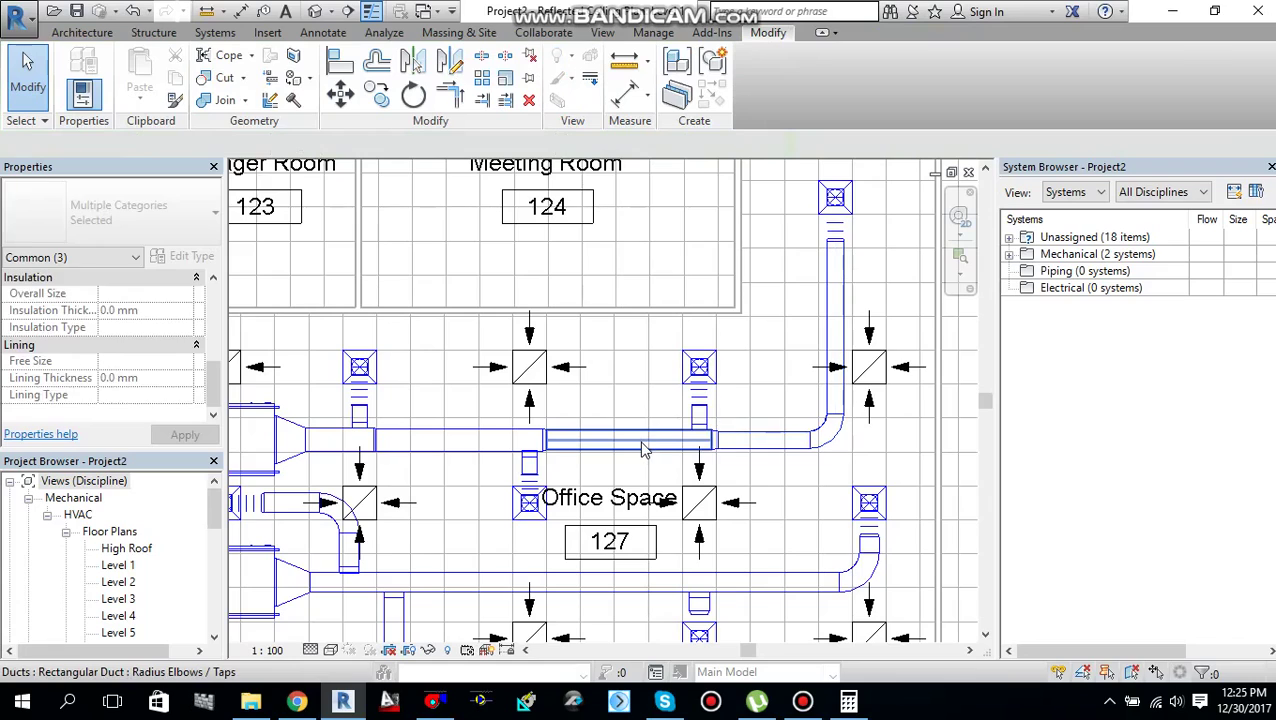
- Review the sizes of the upper main duct's other segments and the flow properties of the first segment after the transition
left_click(643, 450)
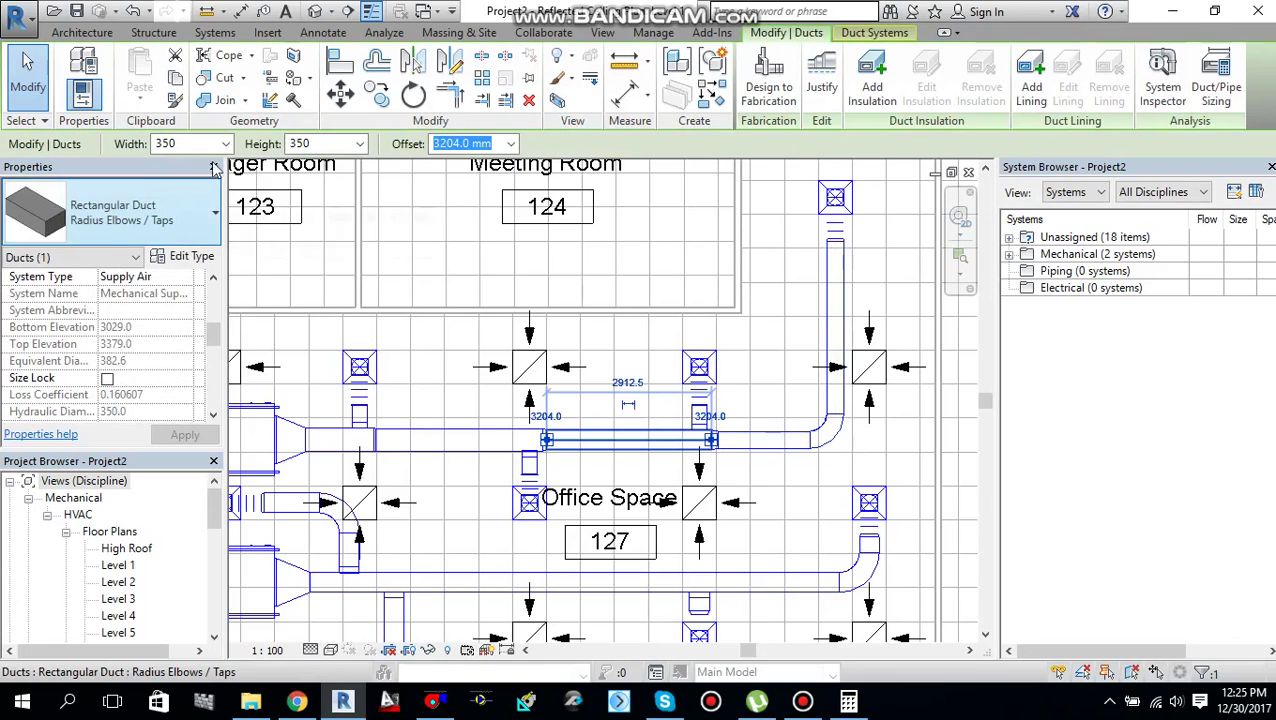
left_click(440, 440)
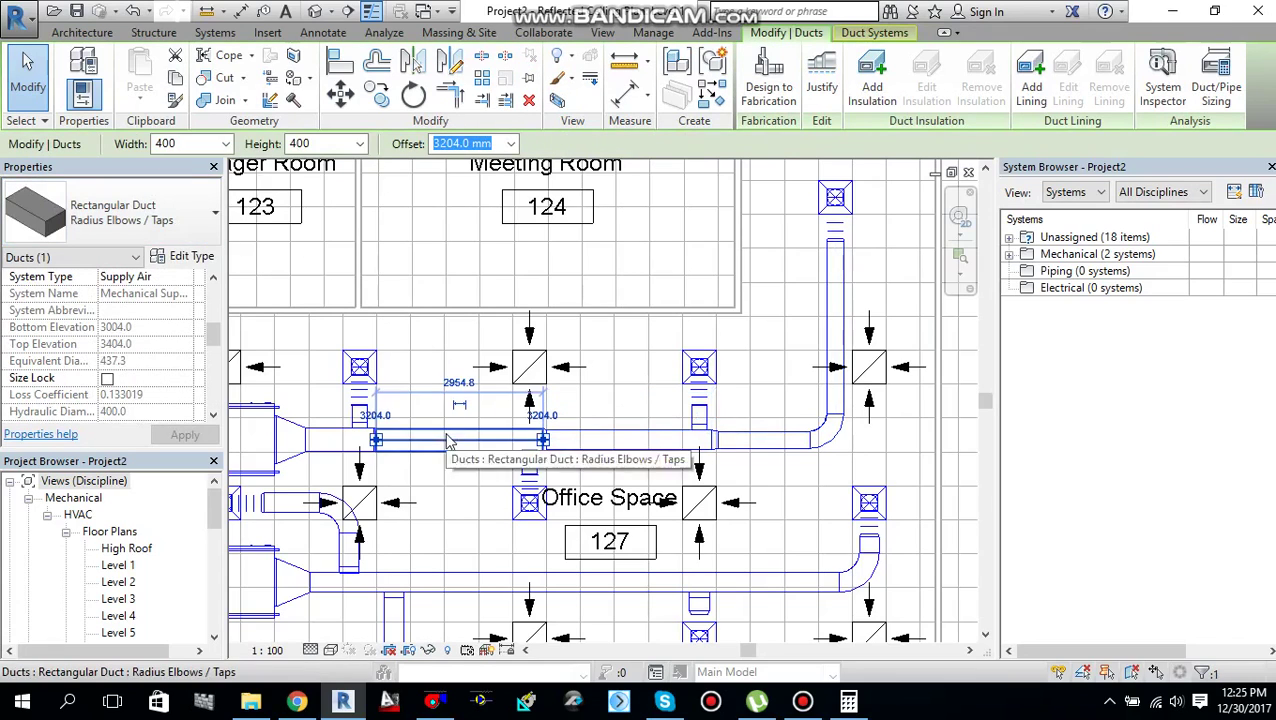
left_click(335, 441)
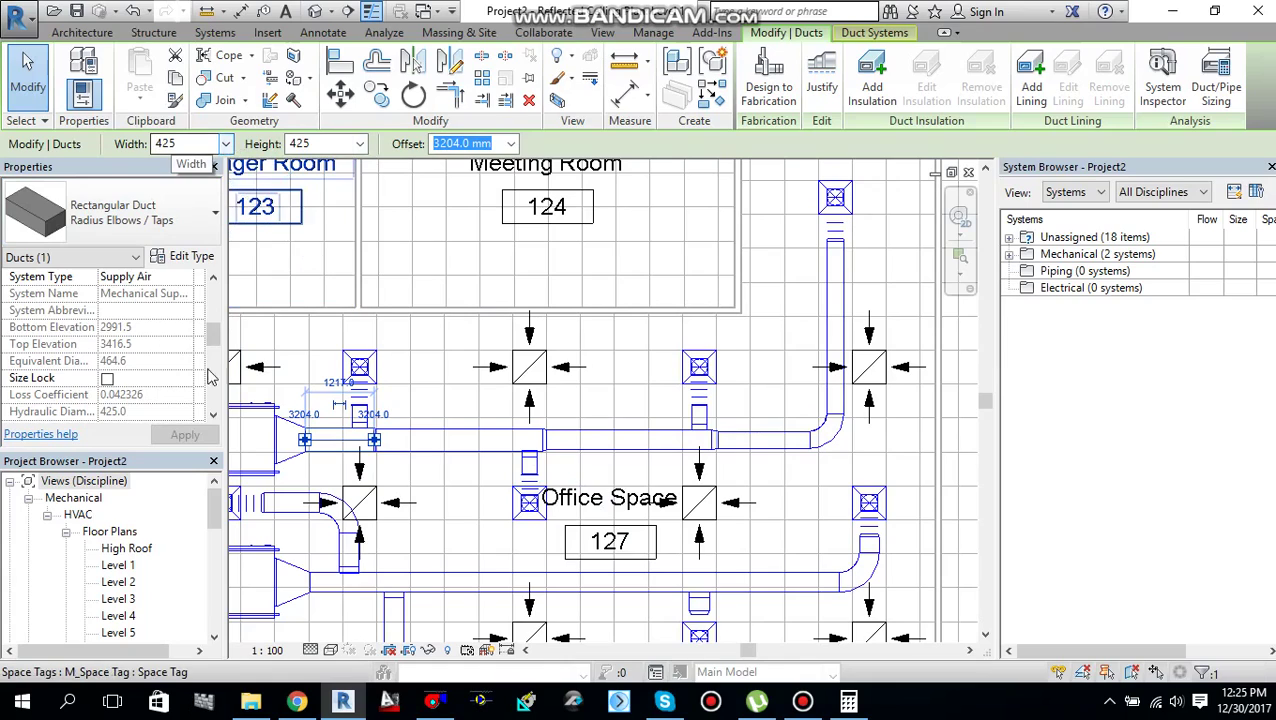
mouse_move(214, 343)
left_mouse_down()
mouse_move(216, 372)
mouse_move(219, 332)
mouse_move(203, 360)
left_mouse_up()
scroll(218, 372, "down", 1)
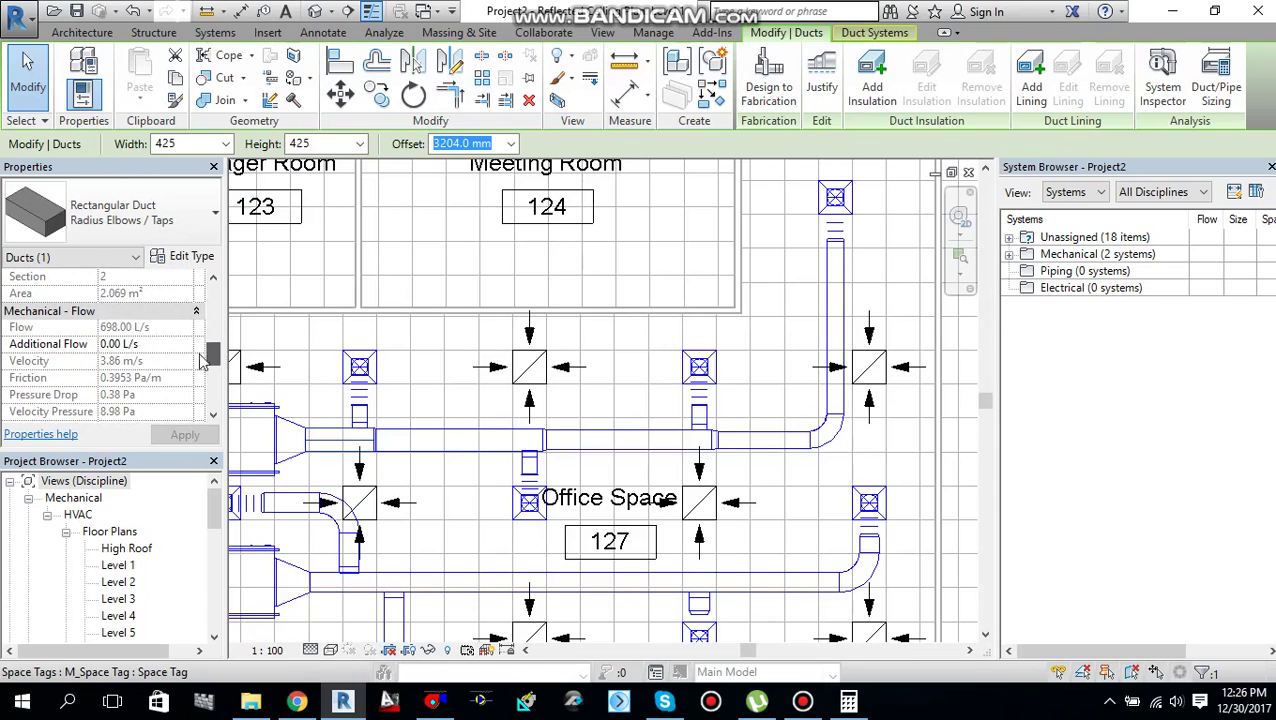
- Switch to the unit converter page in Chrome and convert 698 L/s to cubic feet per minute
left_click(345, 703)
left_click(298, 330)
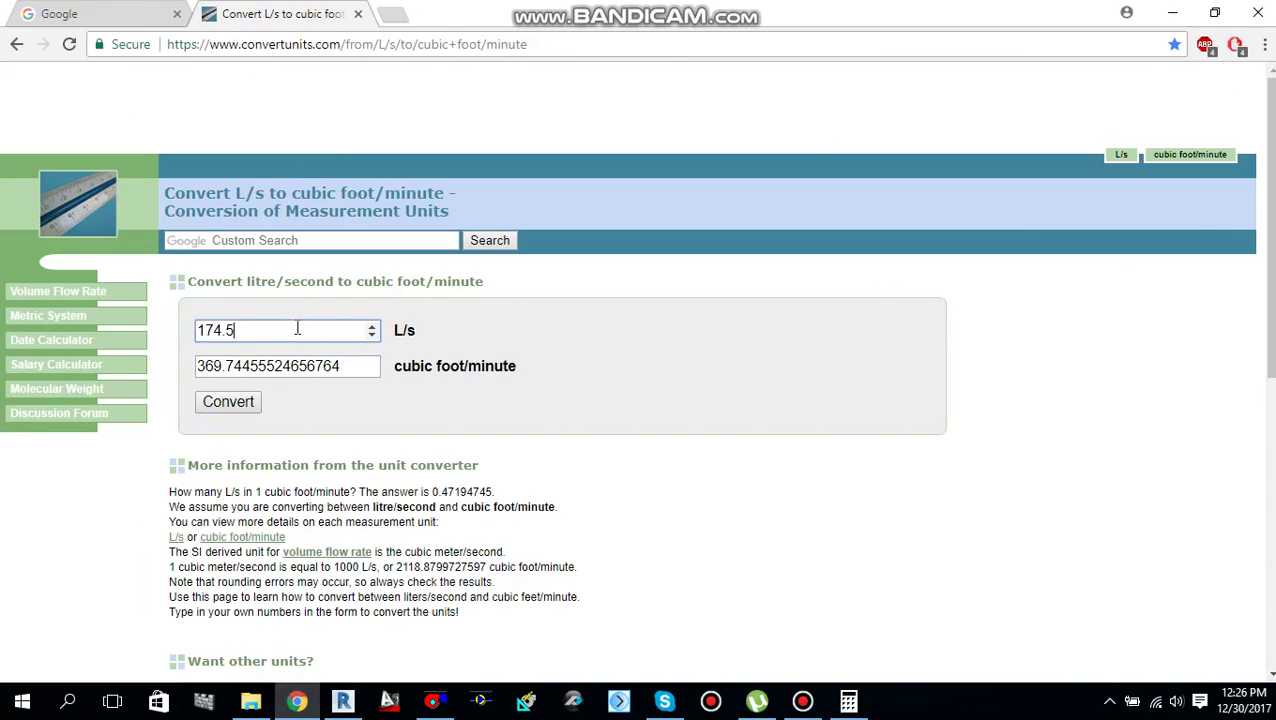
key("ctrl+a")
type("698")
left_click(250, 404)
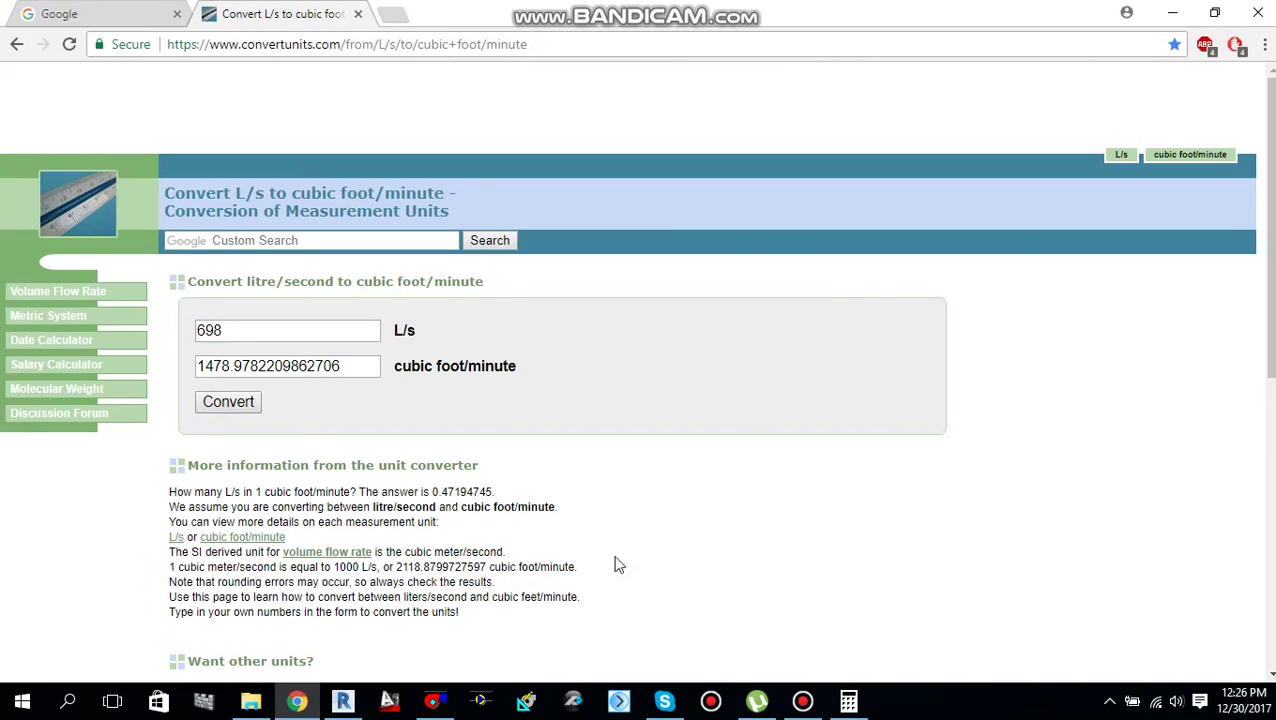
- Switch to DuctSizer and set the flow rate to 1479 cfm
left_click(433, 700)
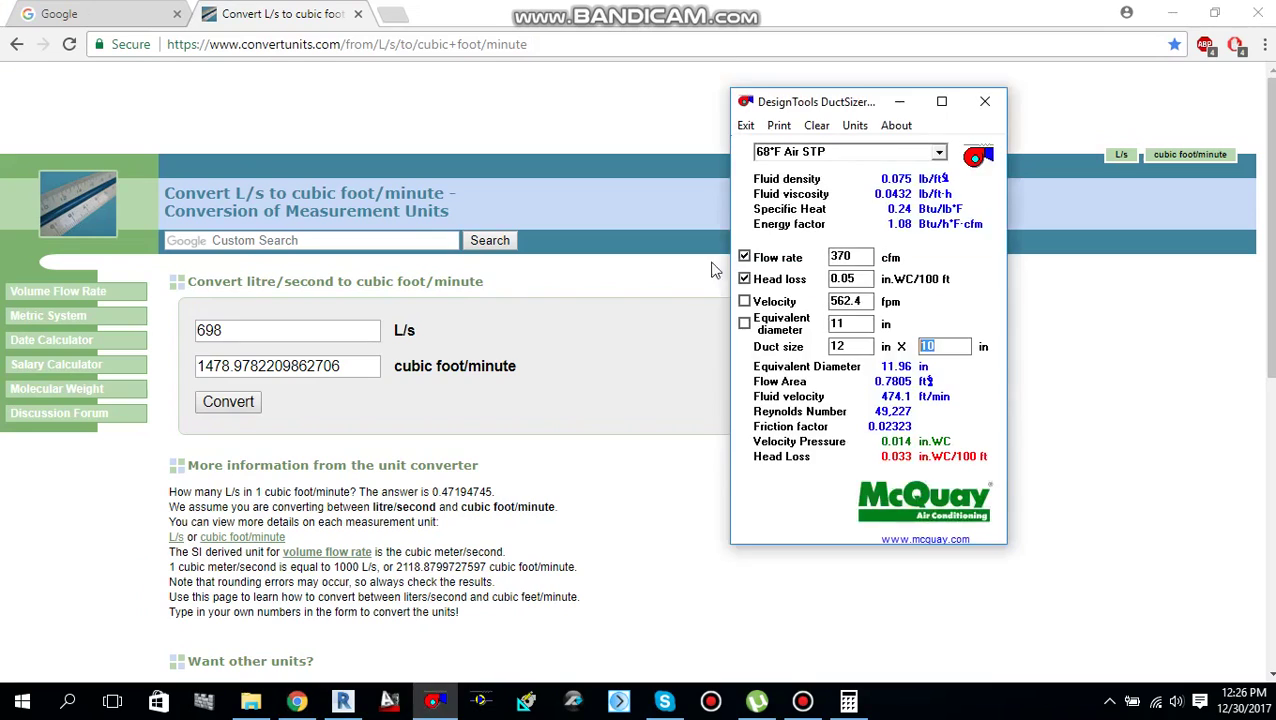
double_click(859, 262)
type("14")
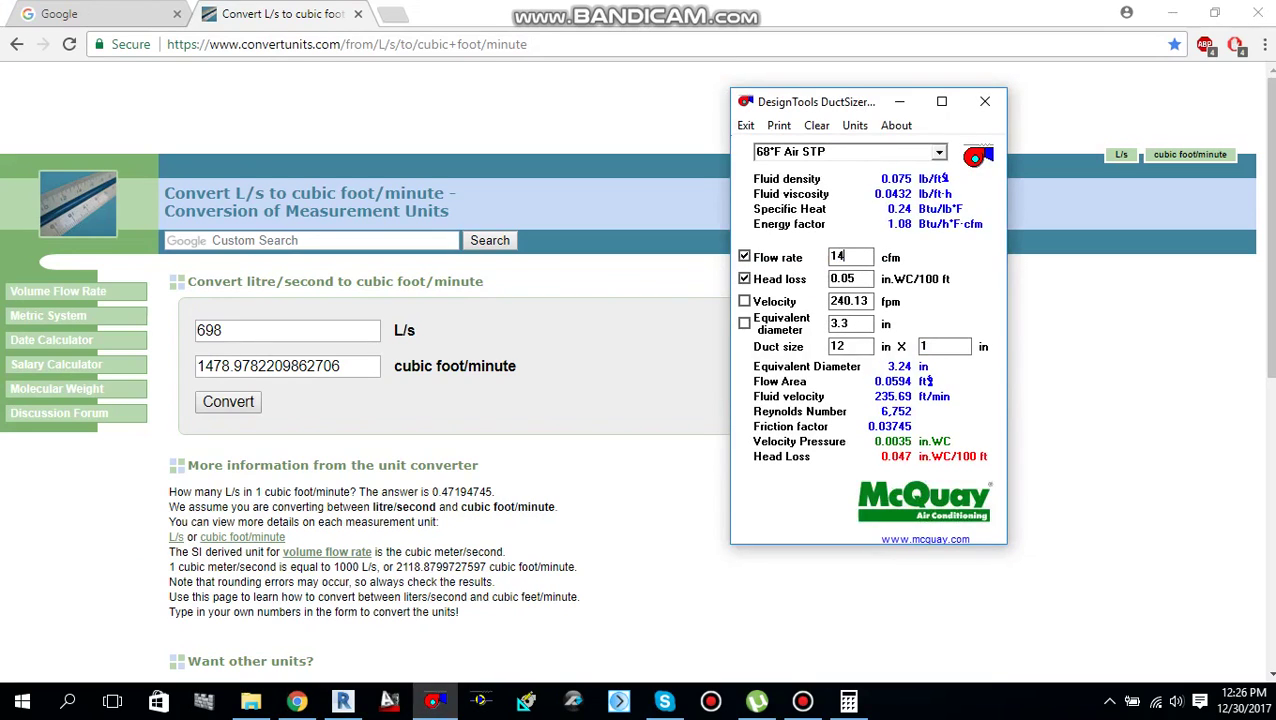
type("79")
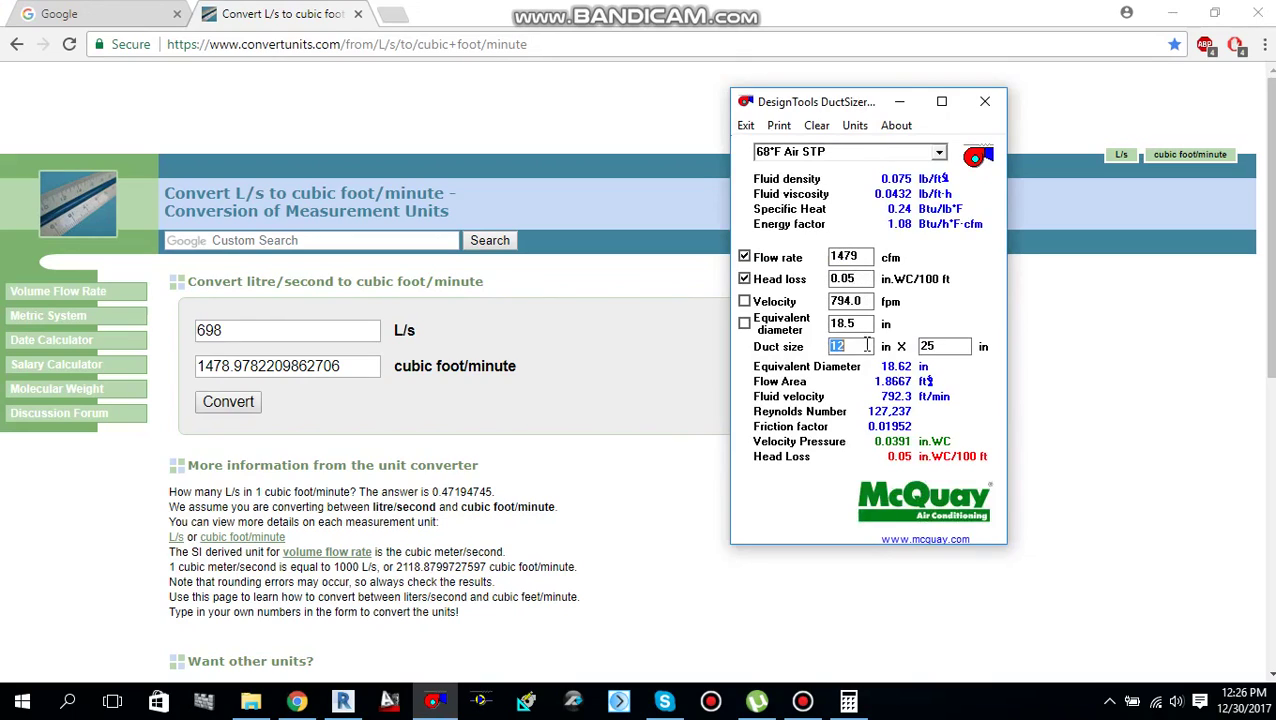
- Try a 20 in duct width for the 1479 cfm flow, then set the duct size to 22 x 14 in
type("20")
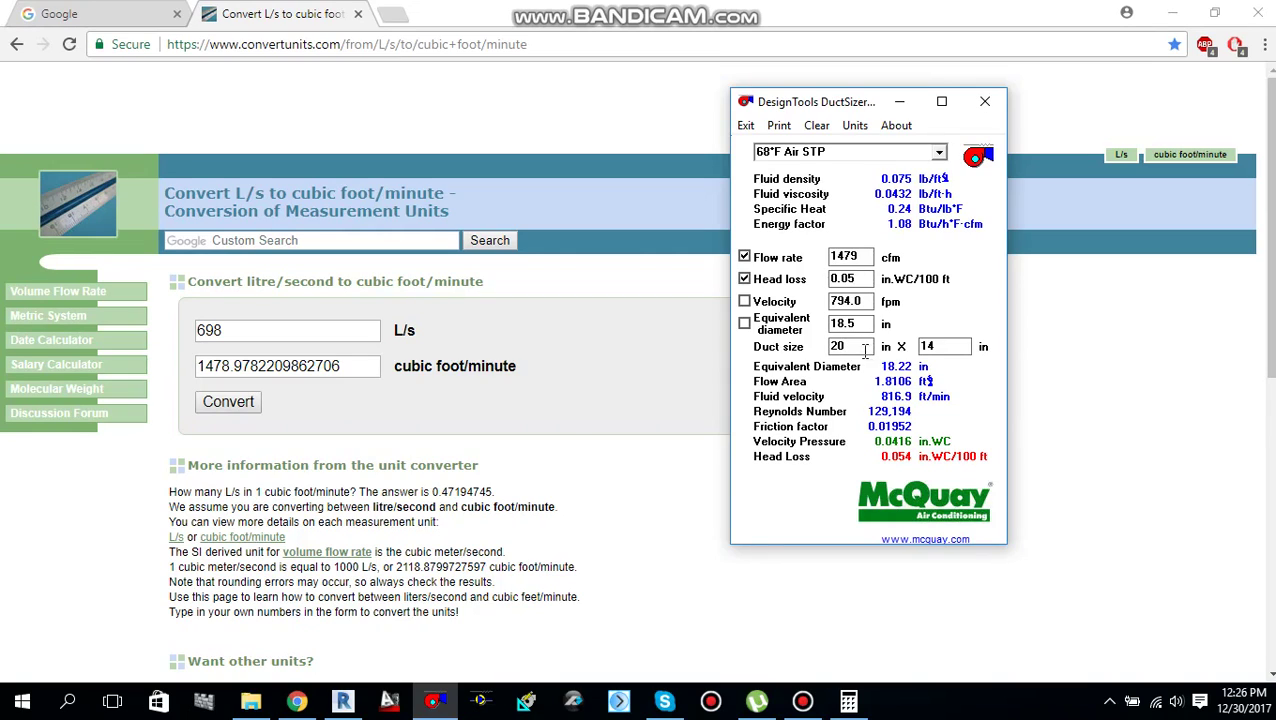
key("BackSpace")
type("2")
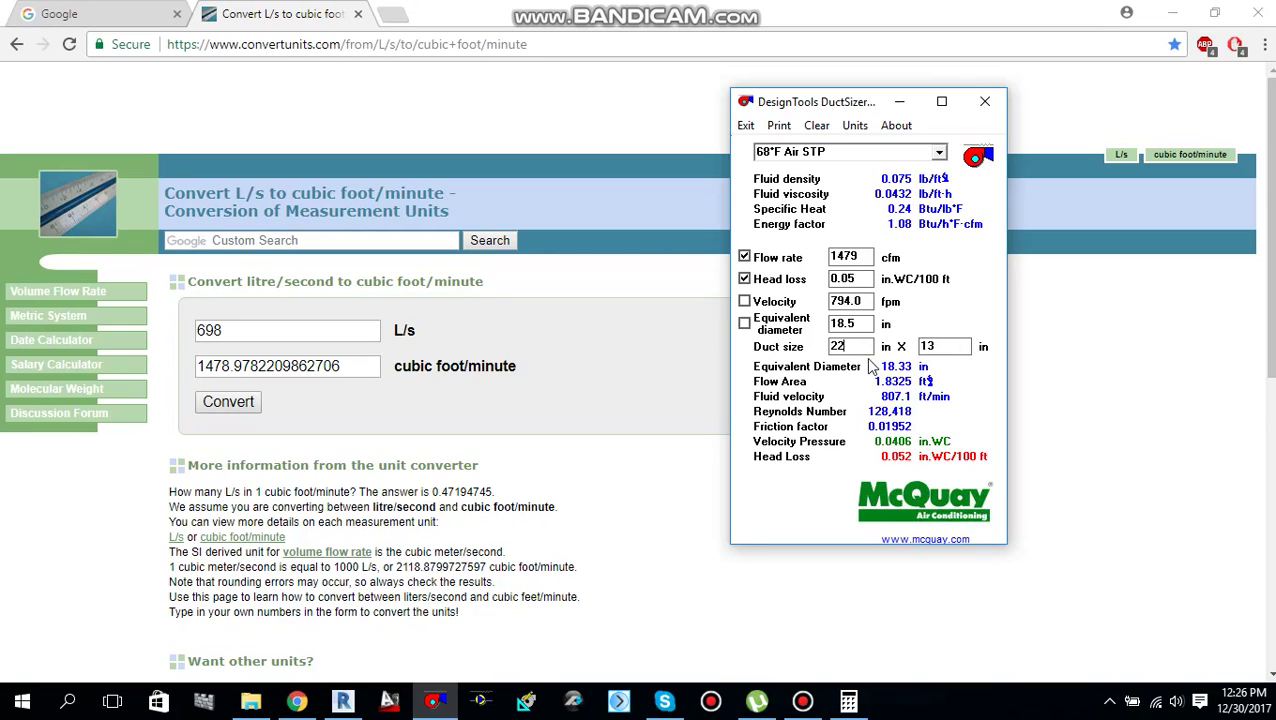
key("BackSpace")
type("2")
key("Tab")
type("14")
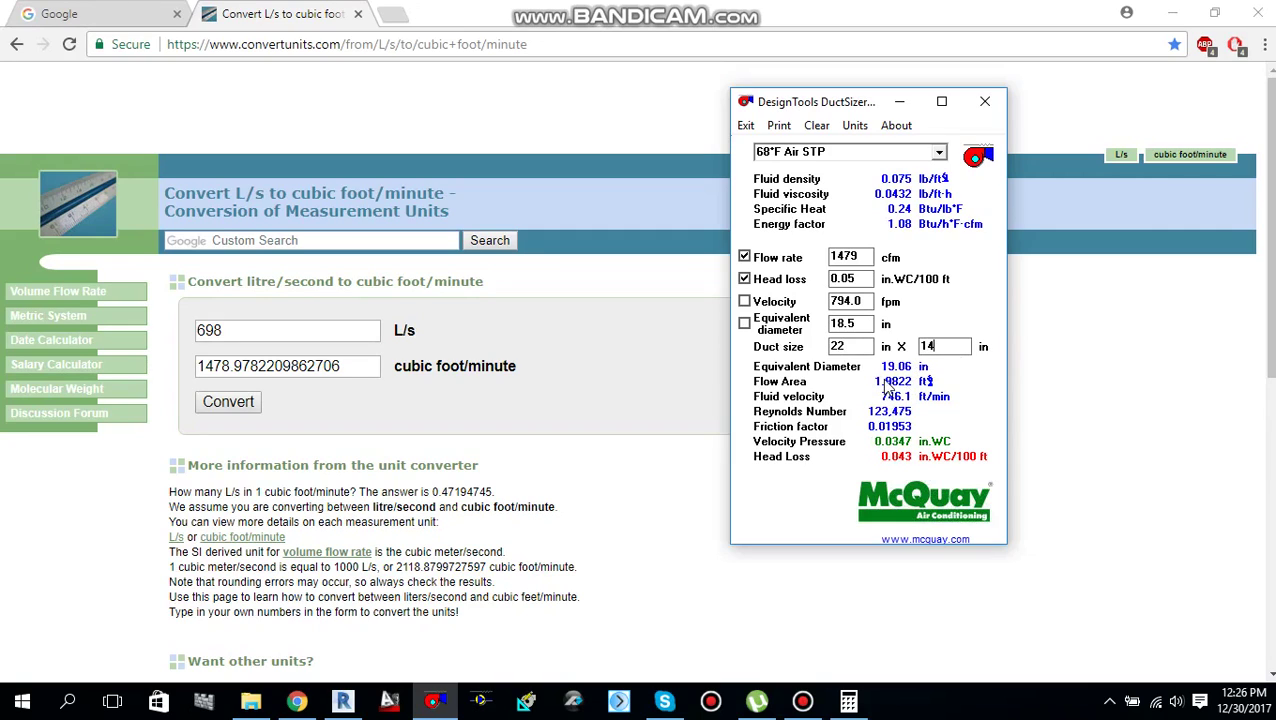
- Change the duct size for the 1479 cfm flow to 20 x 16 in
double_click(849, 345)
type("20")
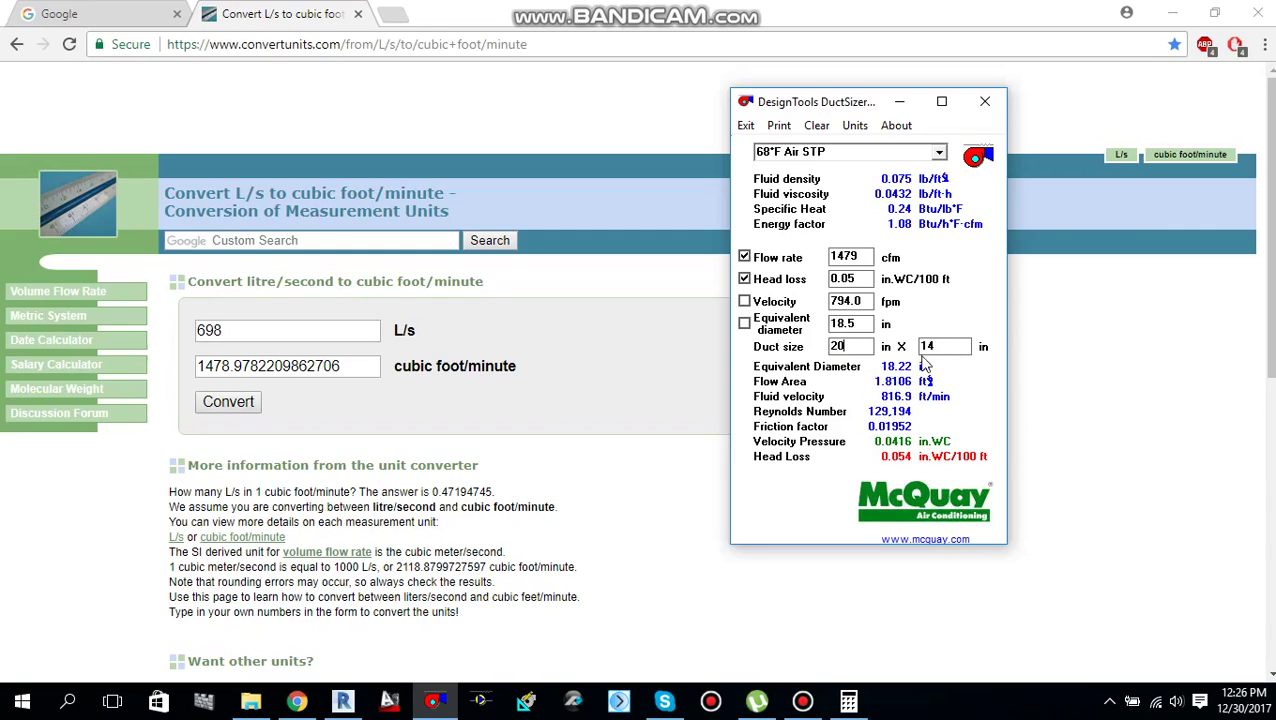
left_click(949, 347)
key("BackSpace")
type("6")
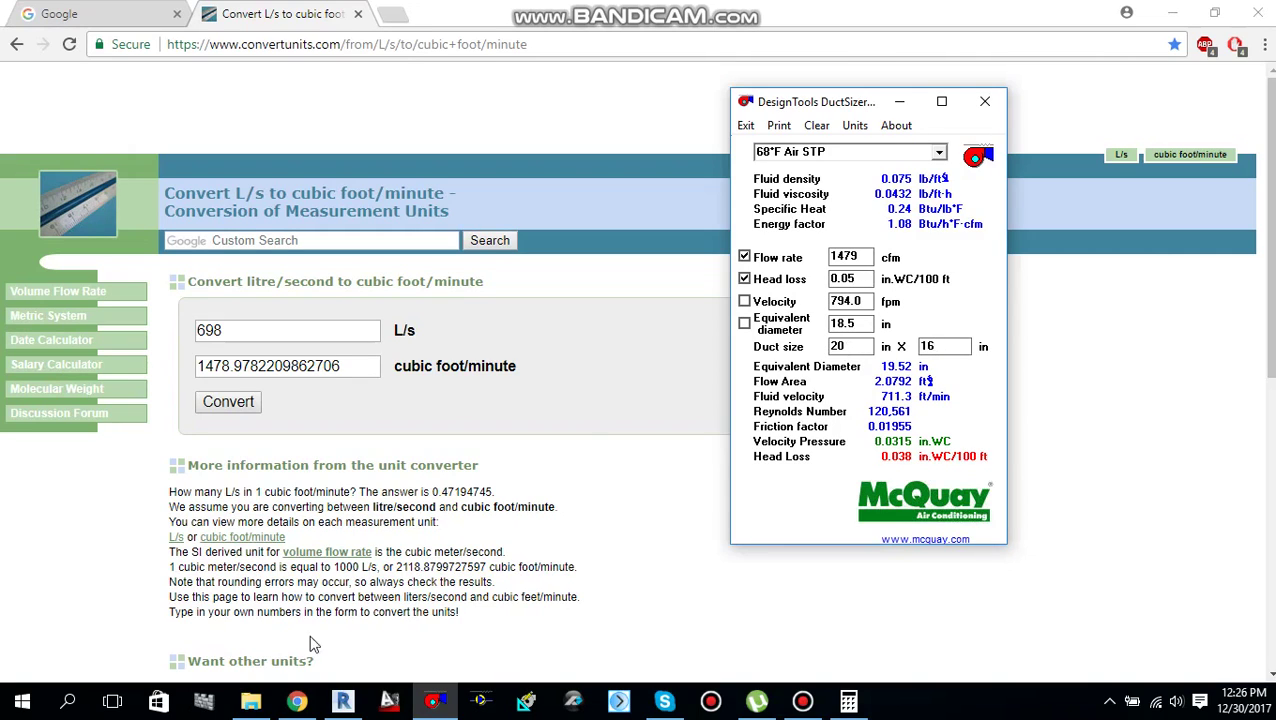
- Return to Revit and use Calculator to convert the duct dimensions to millimetres with 20*25 and 16*25
left_click(342, 702)
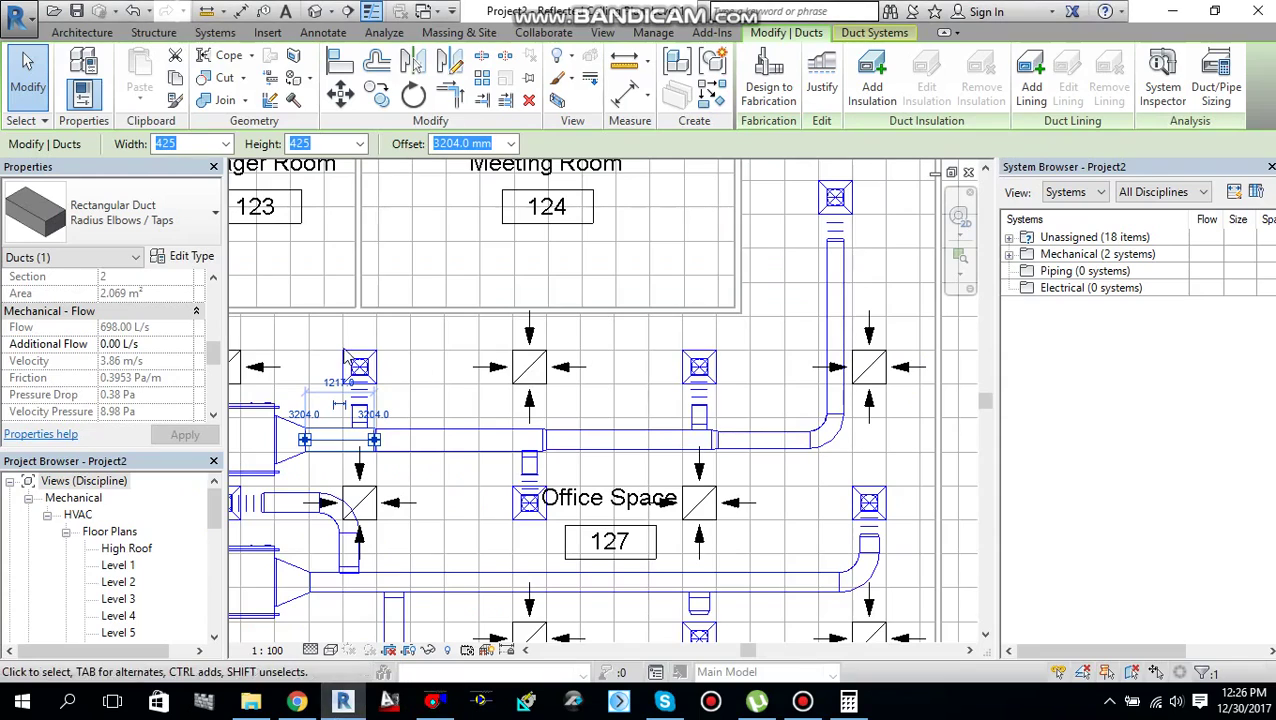
left_click(848, 705)
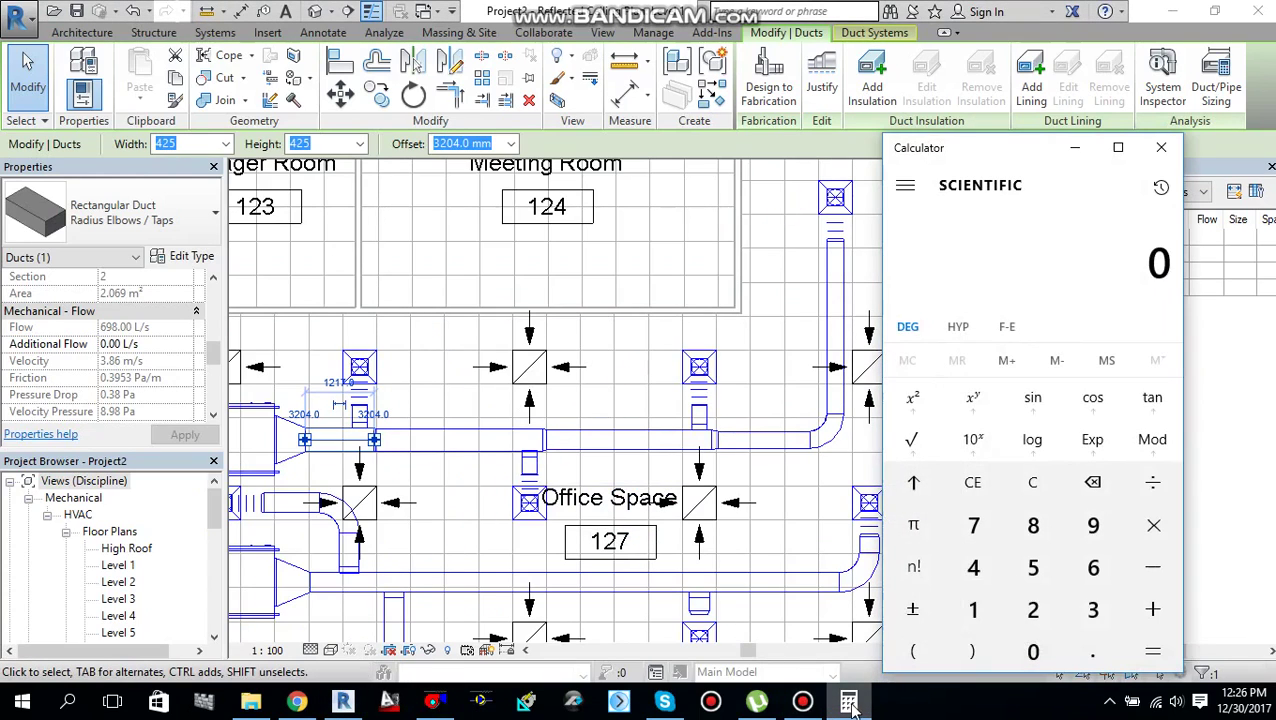
type("20*25")
key("Return")
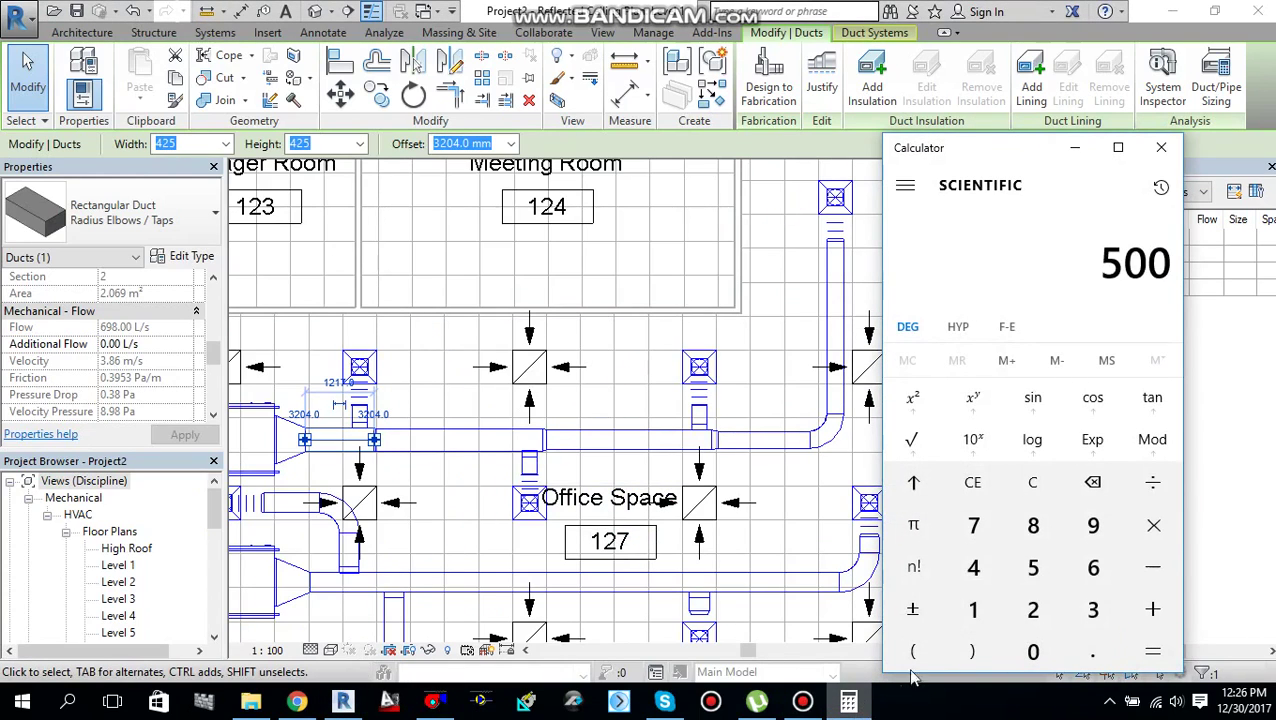
left_click(1033, 485)
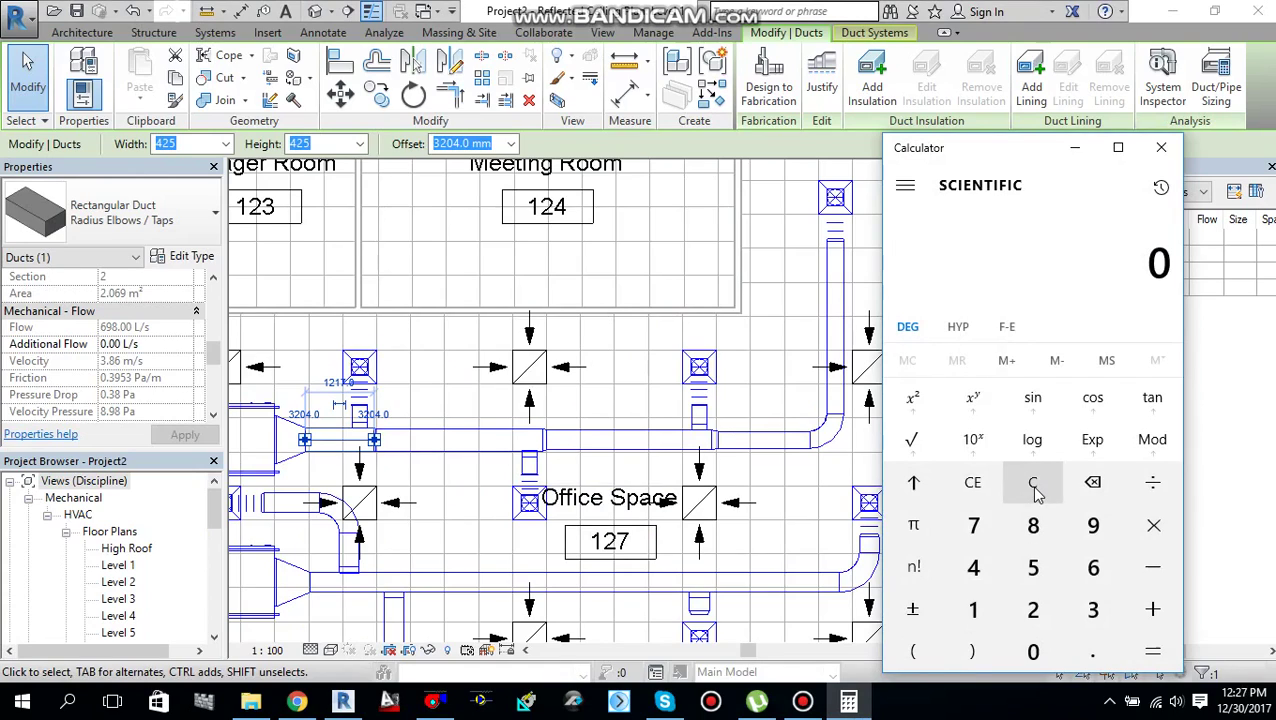
type("16*25")
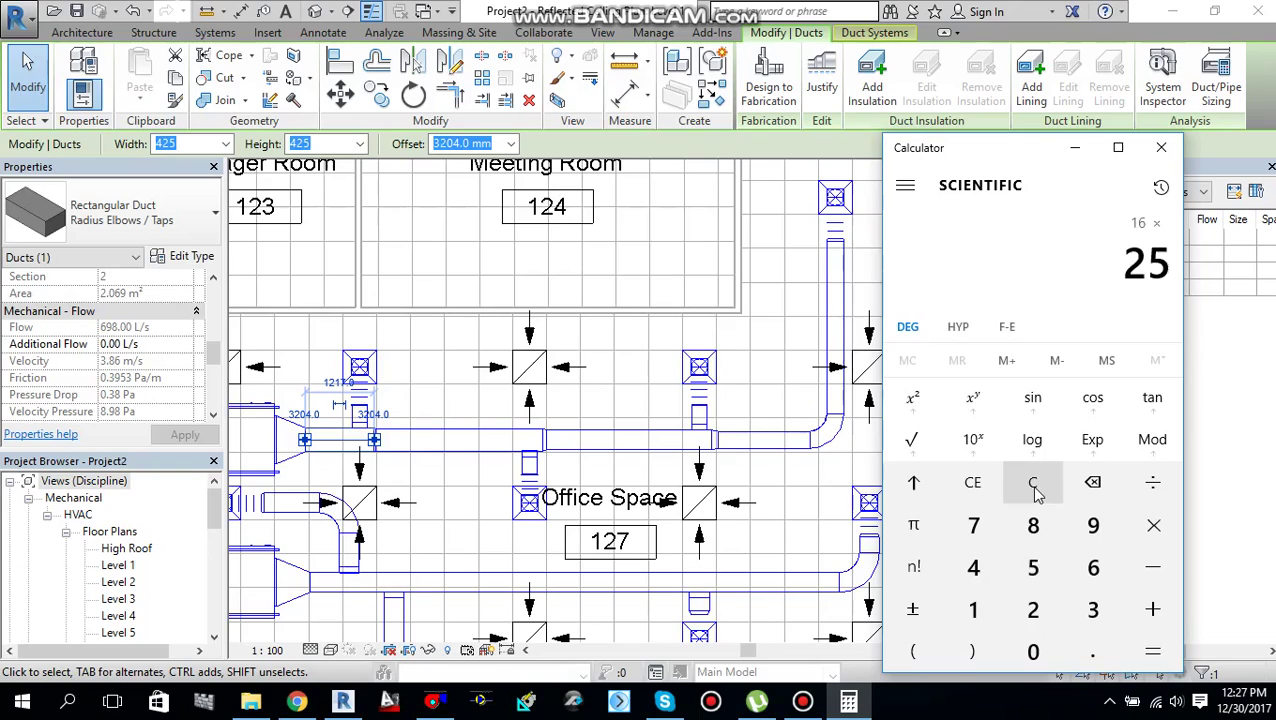
key("Return")
left_click(1075, 147)
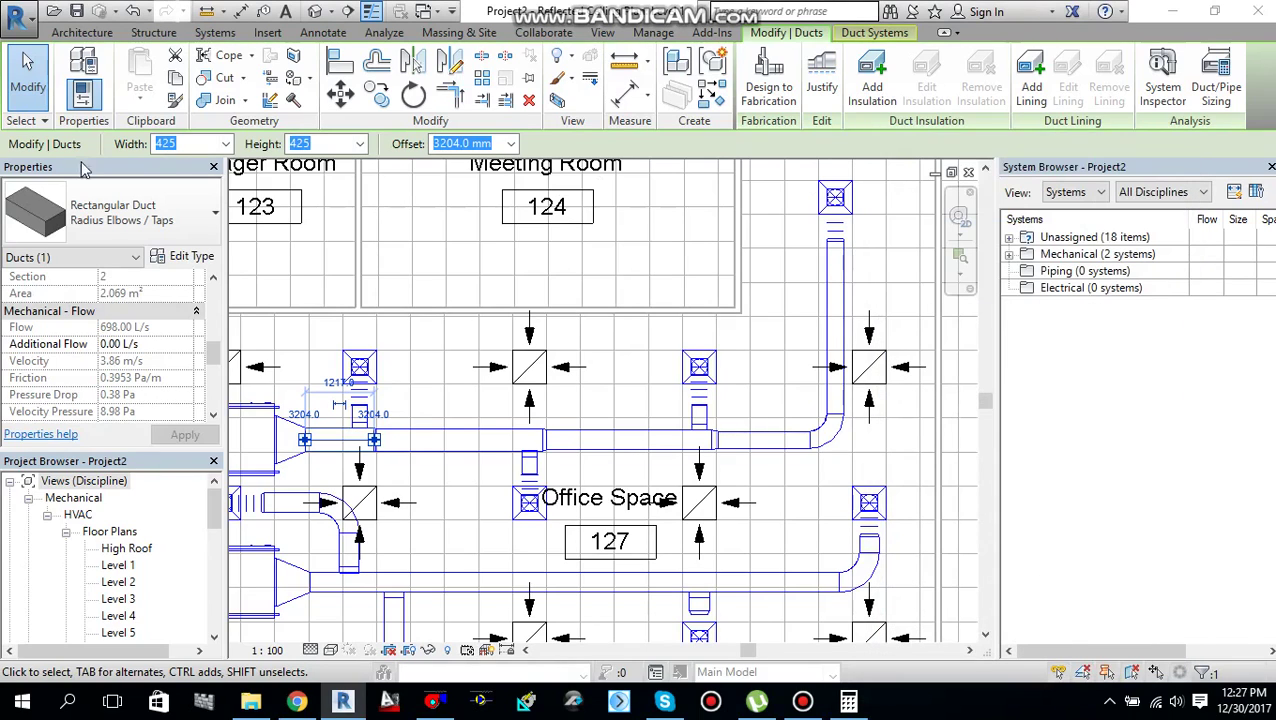
- Set the upper main duct's first segment after the transition to 500 mm wide and 400 mm high, then deselect it
left_click(227, 144)
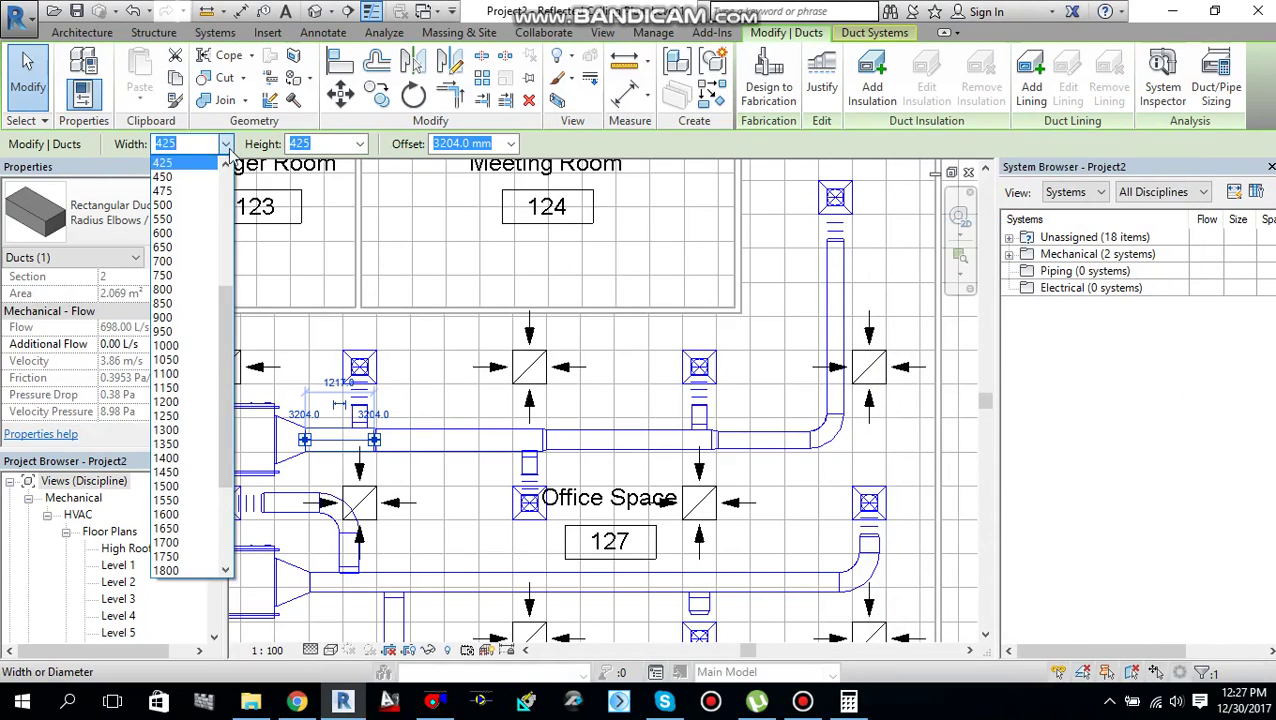
left_click(328, 165)
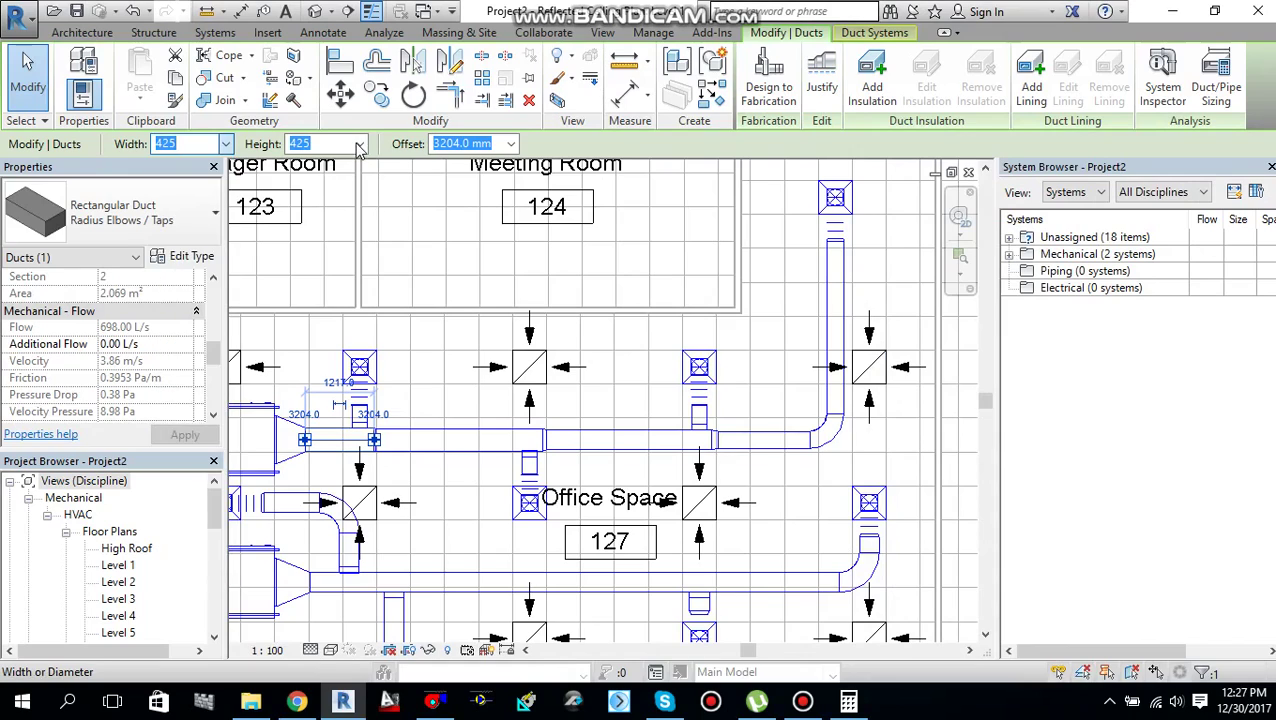
left_click(358, 145)
left_click(360, 145)
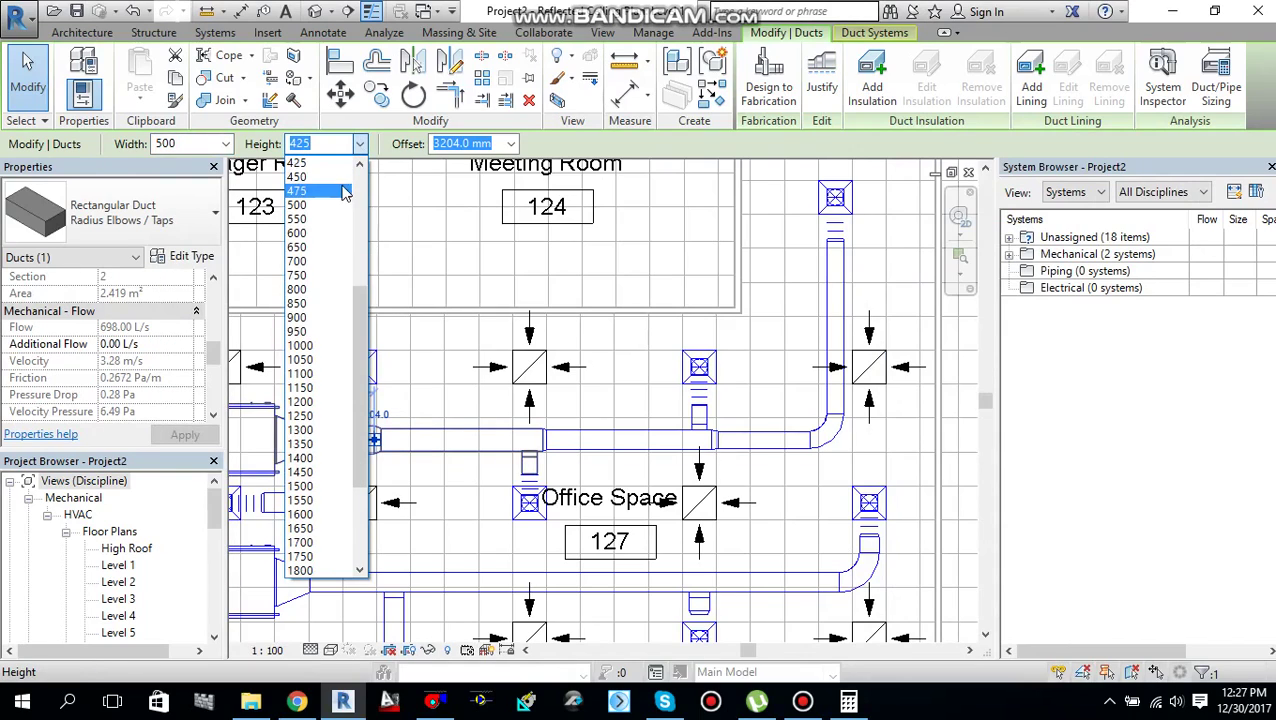
left_click(298, 247)
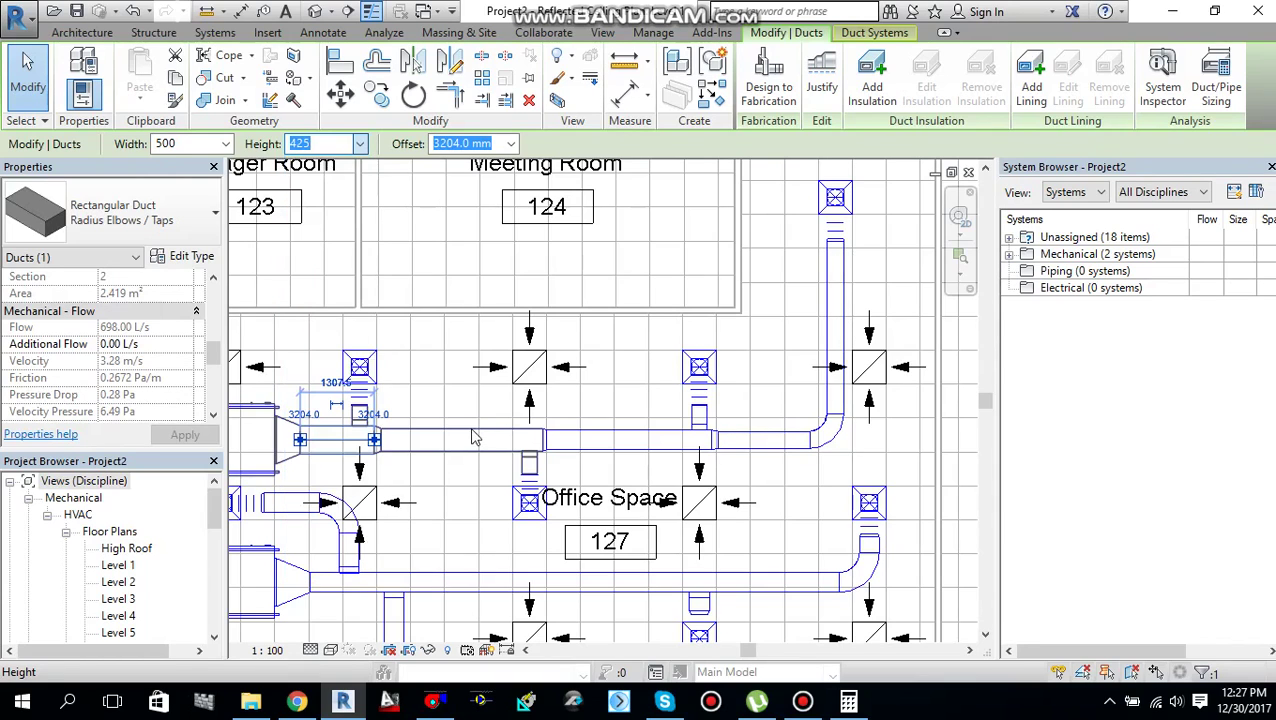
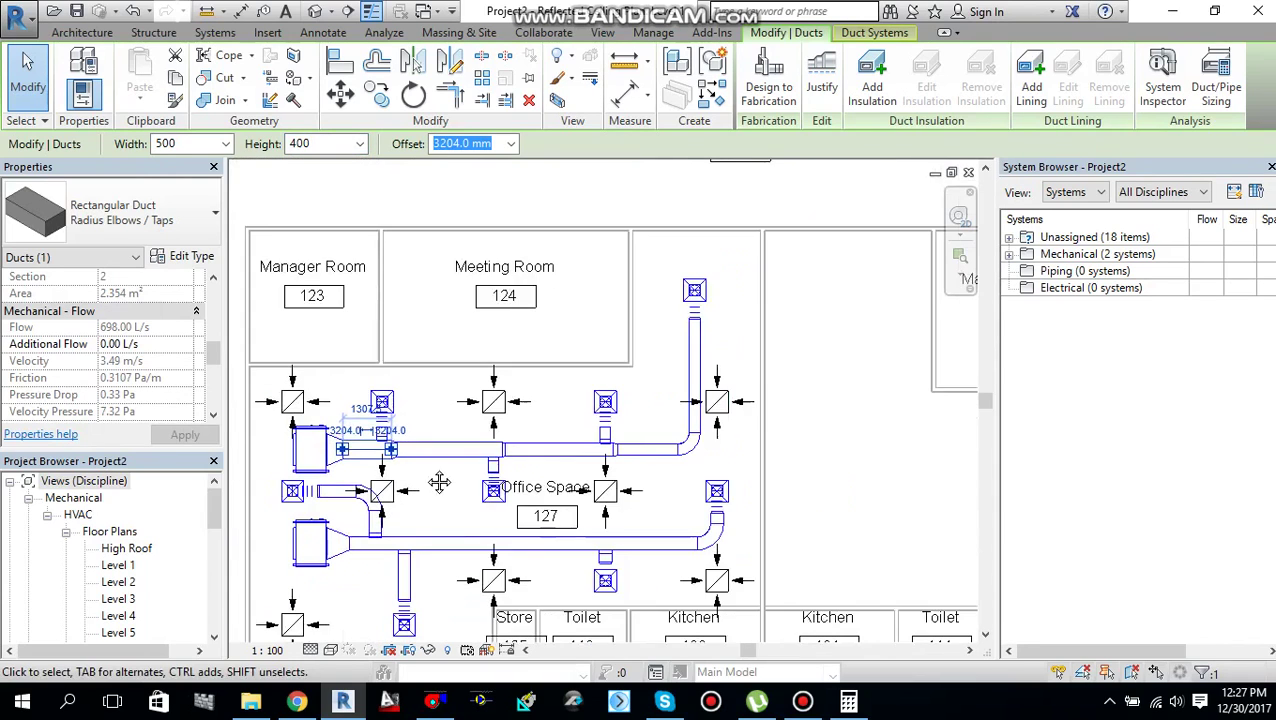
left_click(843, 408)
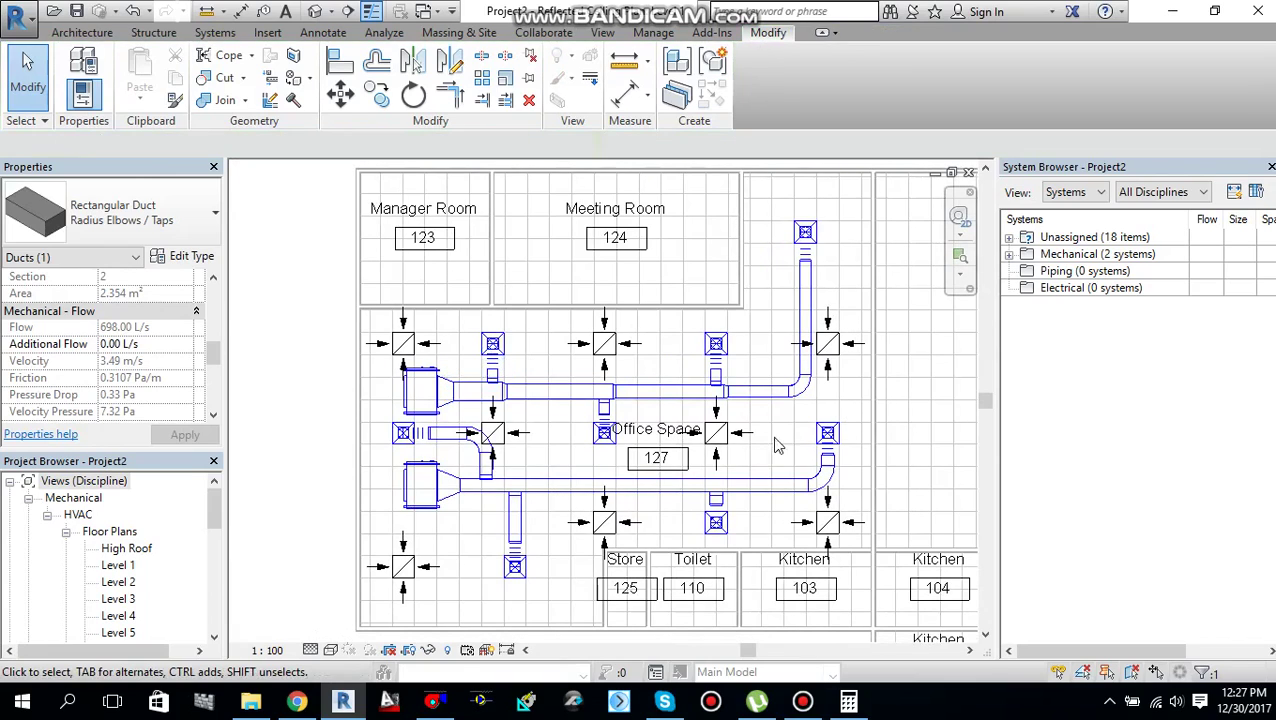
- Select the whole lower duct network in Office Space 127 and filter the air terminals out of the selection
scroll(515, 509, "up", 2)
scroll(518, 509, "down", 3)
scroll(504, 436, "up", 2)
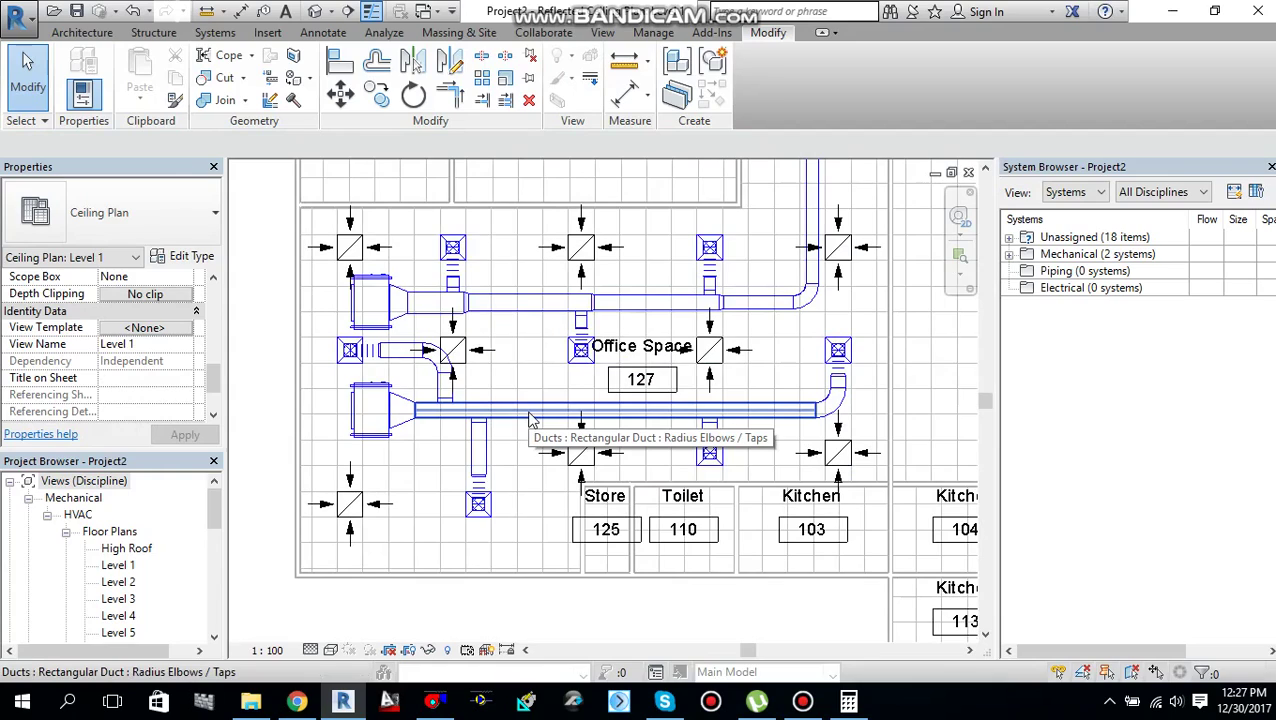
key("Tab")
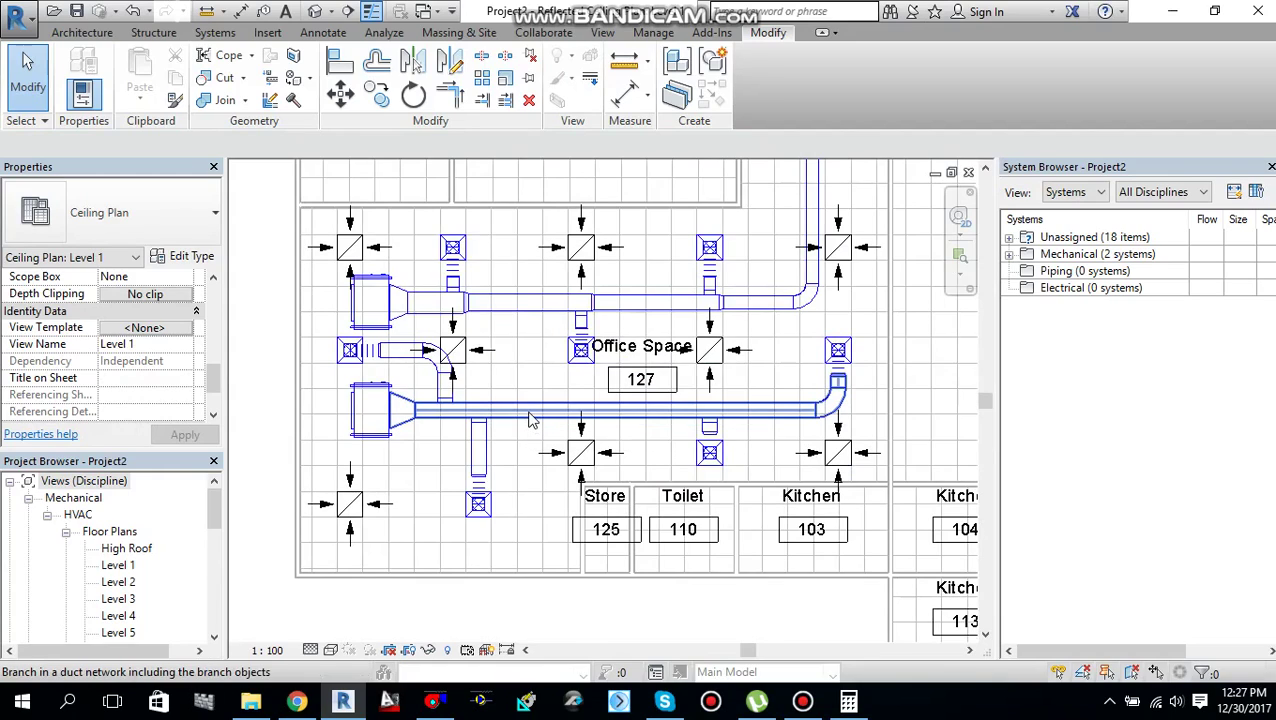
key("Tab")
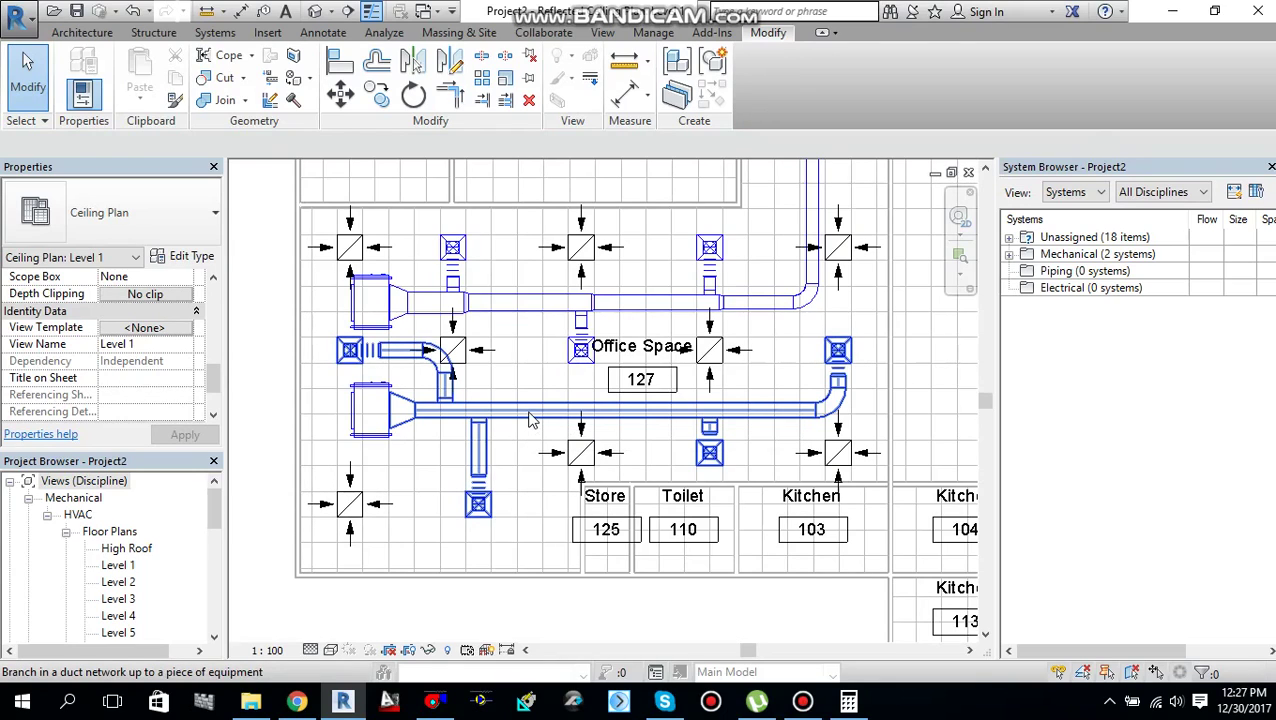
left_click(531, 420)
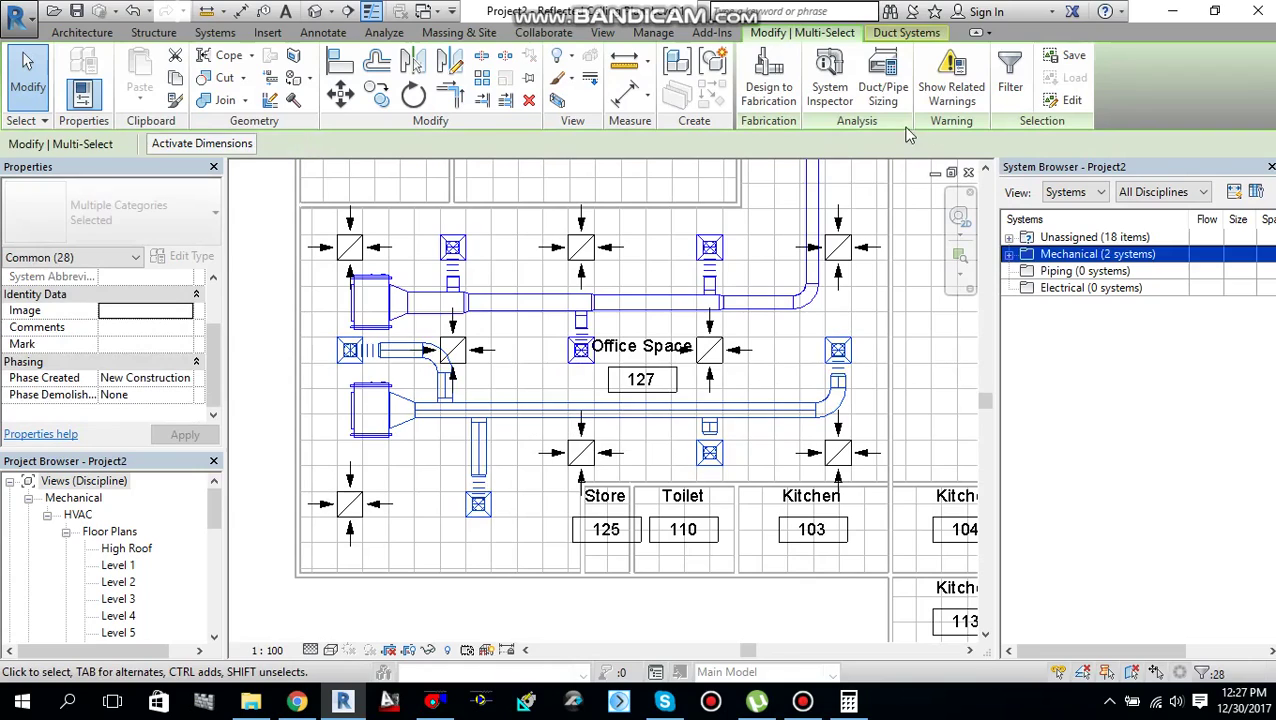
left_click(1016, 88)
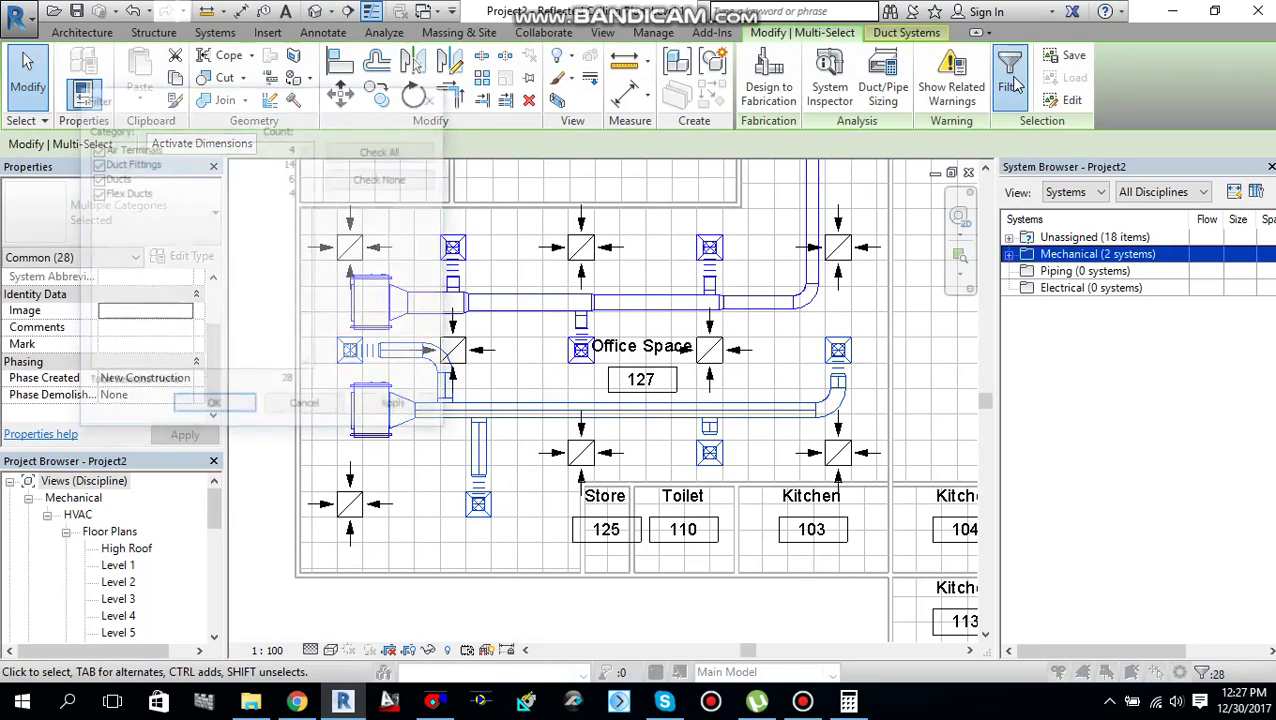
left_click(95, 148)
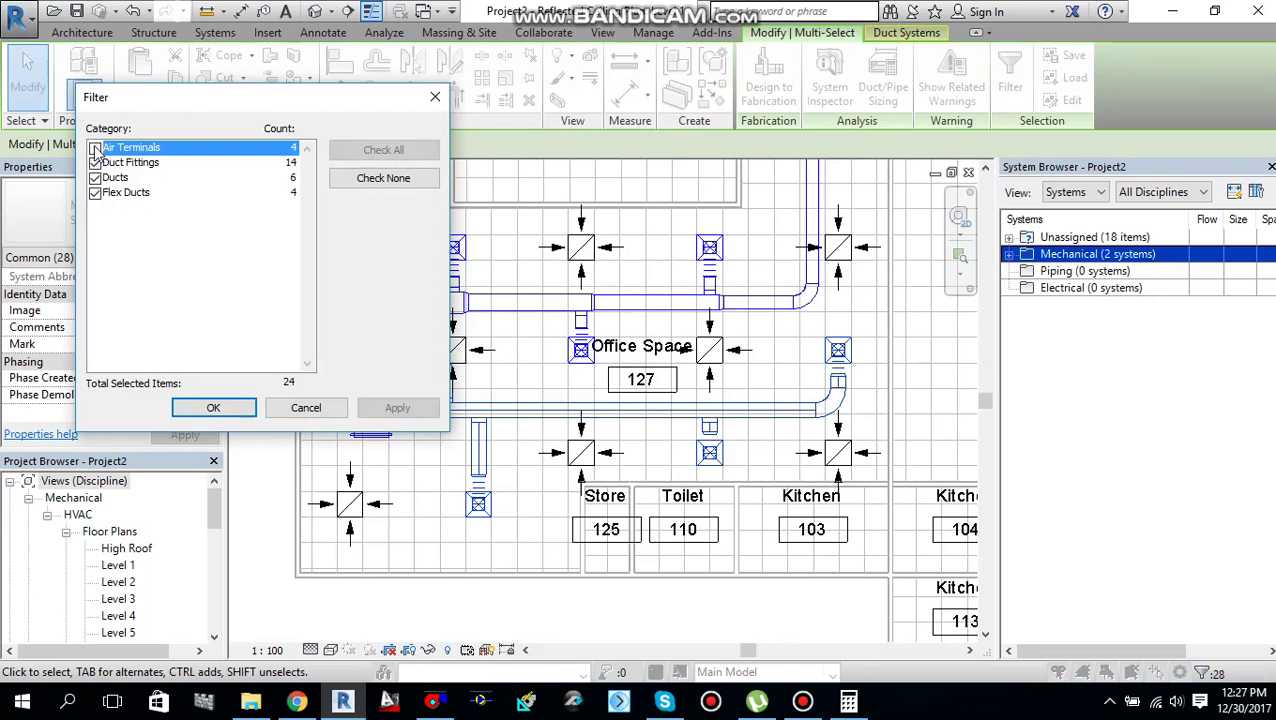
left_click(211, 409)
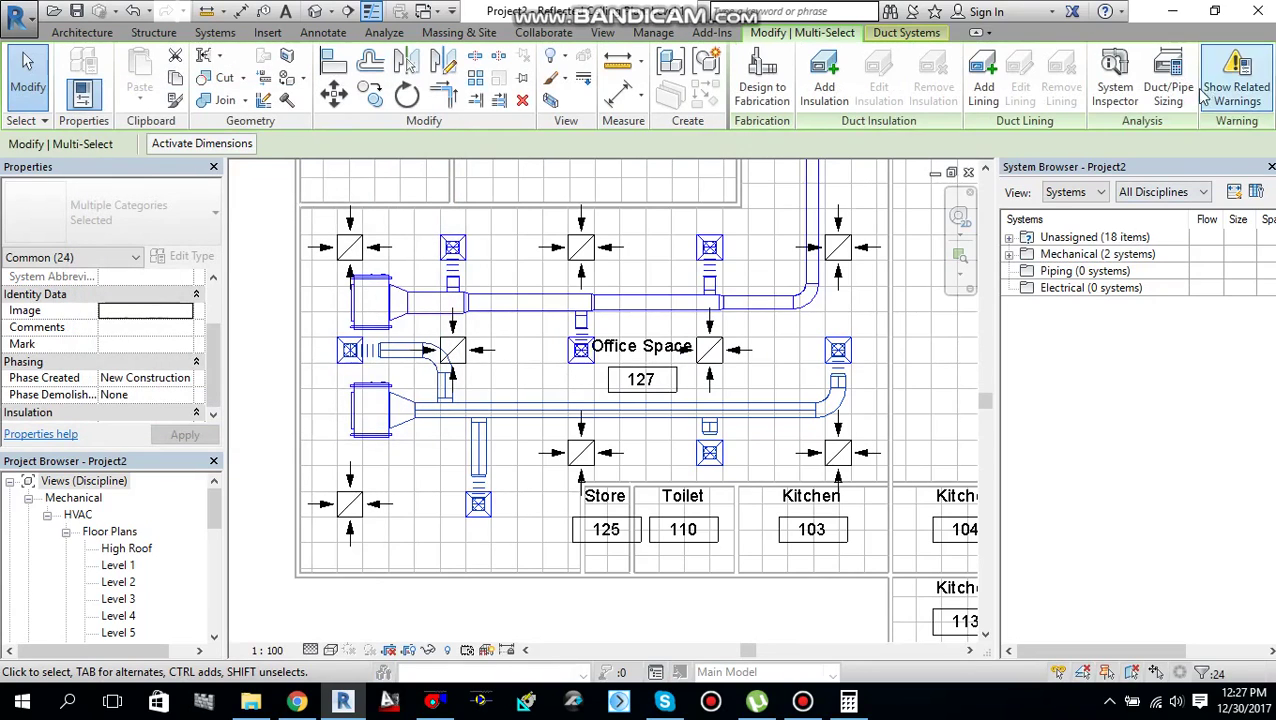
- Size the selected lower ductwork by velocity 4.5 m/s and friction 0.40 Pa/m, using Calculated Size Only for the branches
left_click(1178, 90)
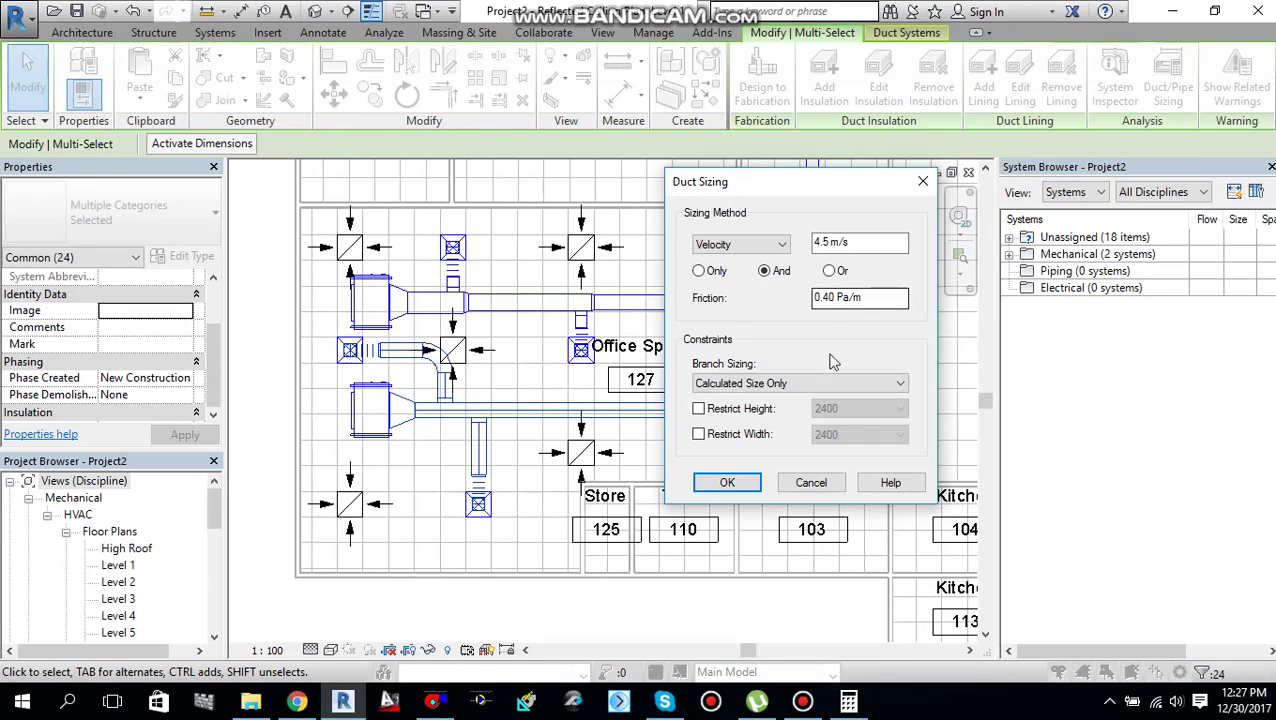
left_click(729, 483)
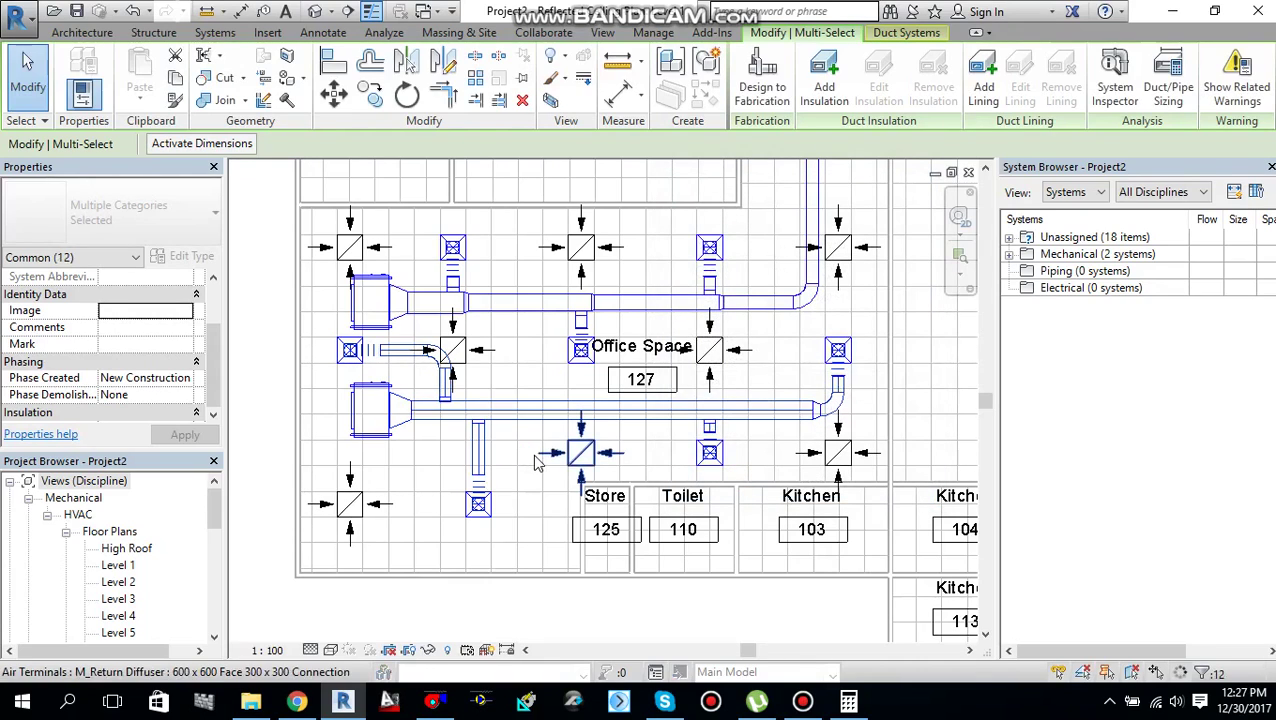
key("Escape")
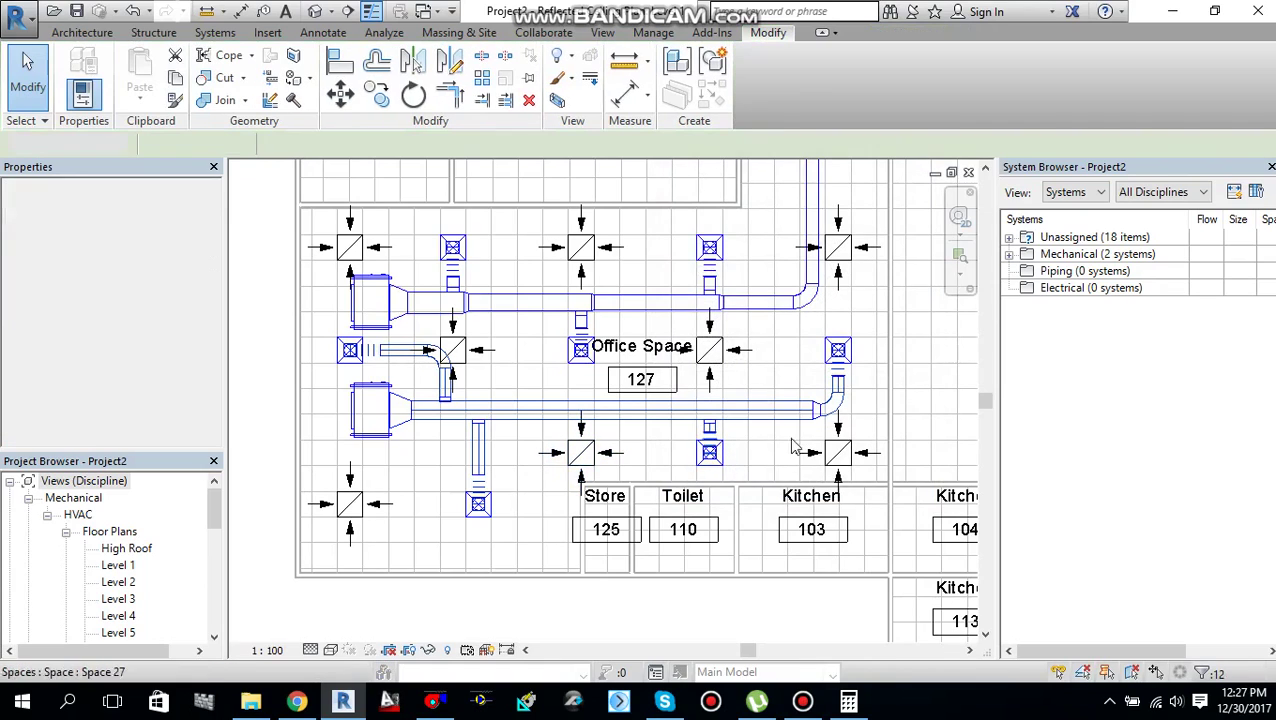
- Split the lower main duct just downstream of each of its three branch take-offs
scroll(752, 446, "up", 2)
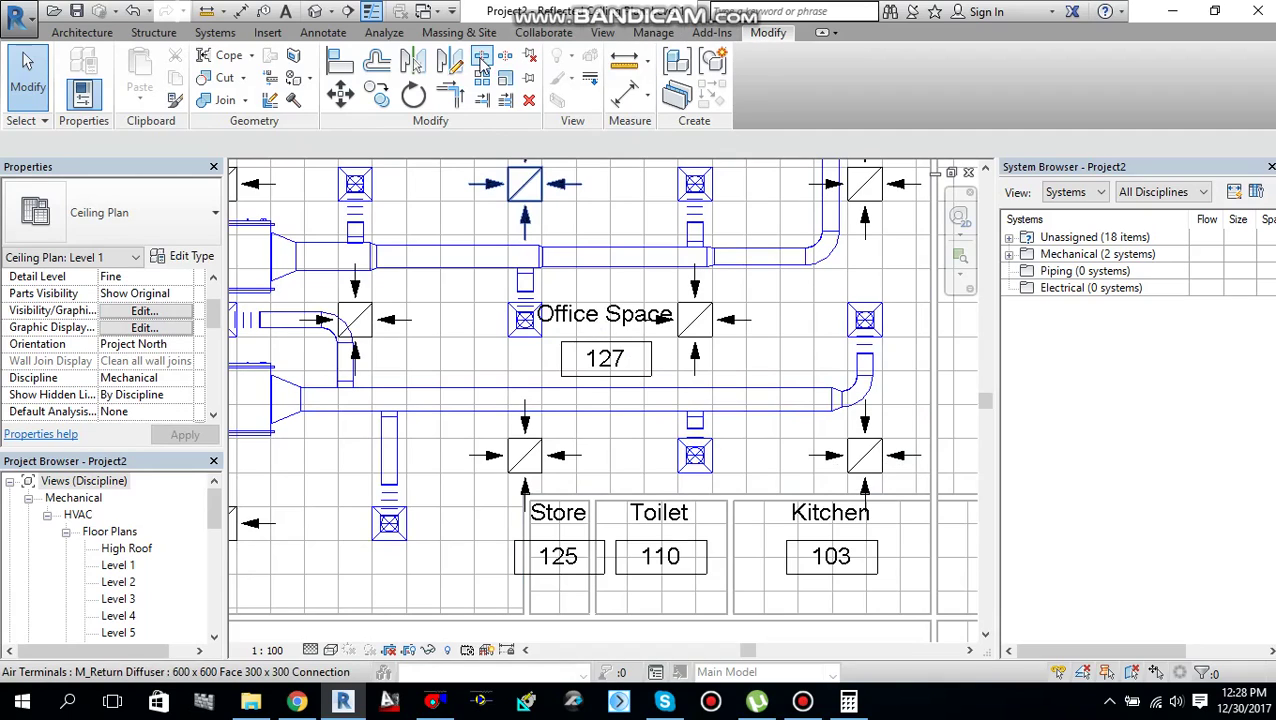
left_click(481, 60)
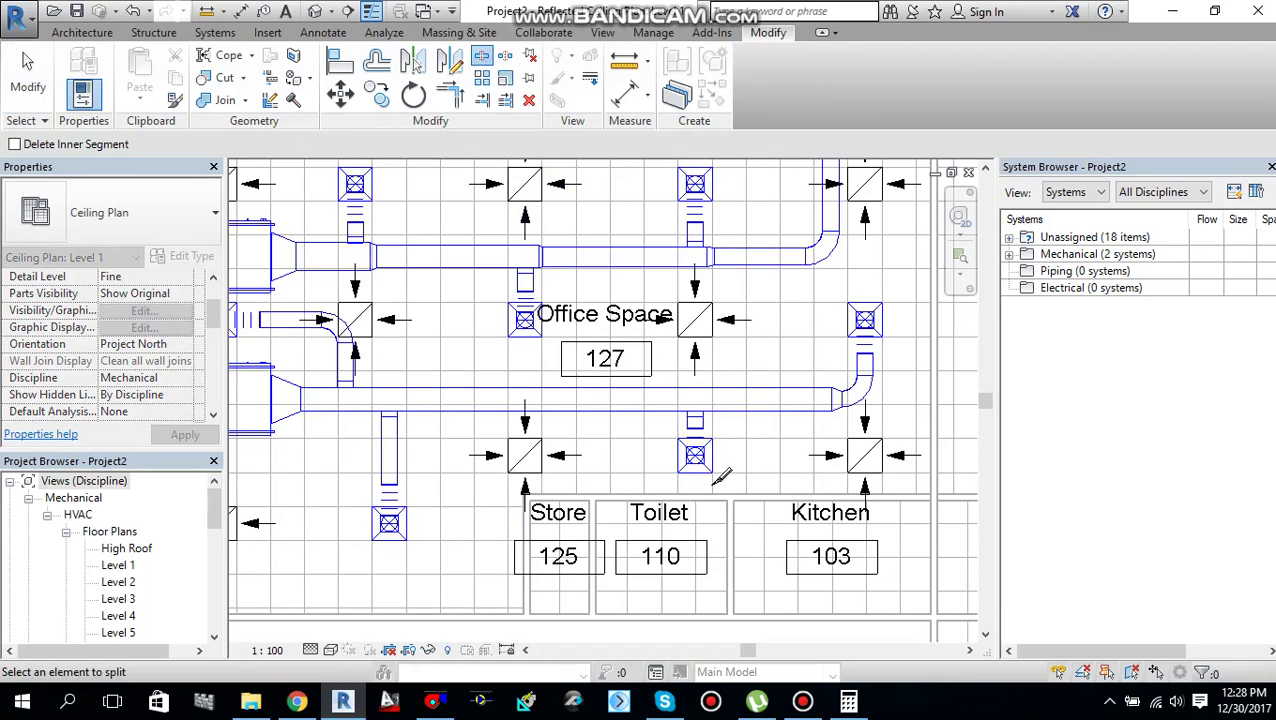
scroll(718, 476, "up", 3)
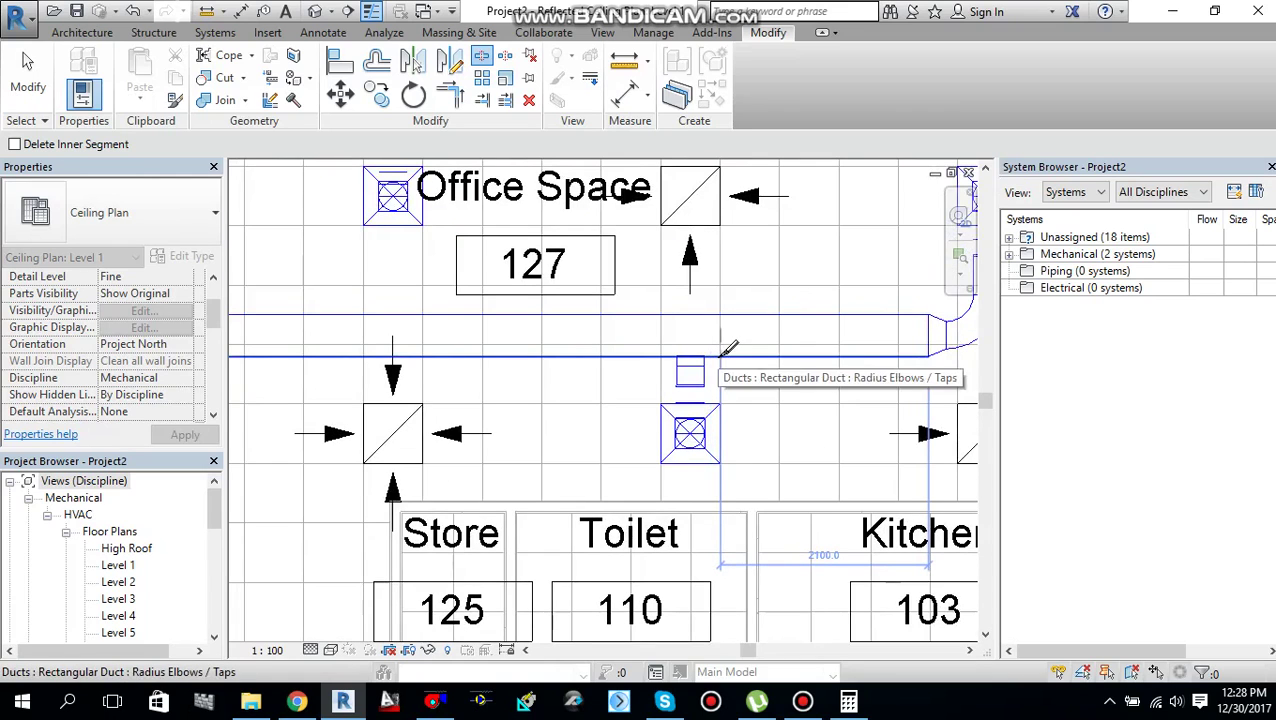
scroll(584, 399, "down", 3)
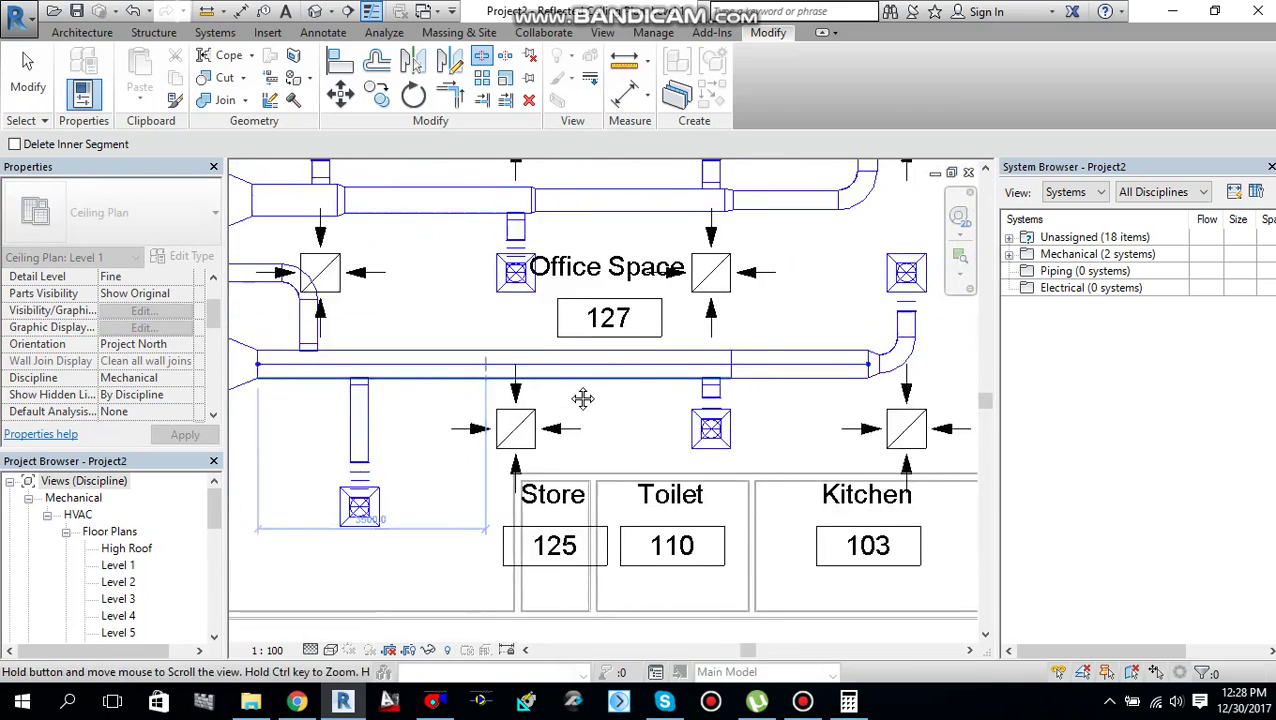
scroll(494, 375, "up", 4)
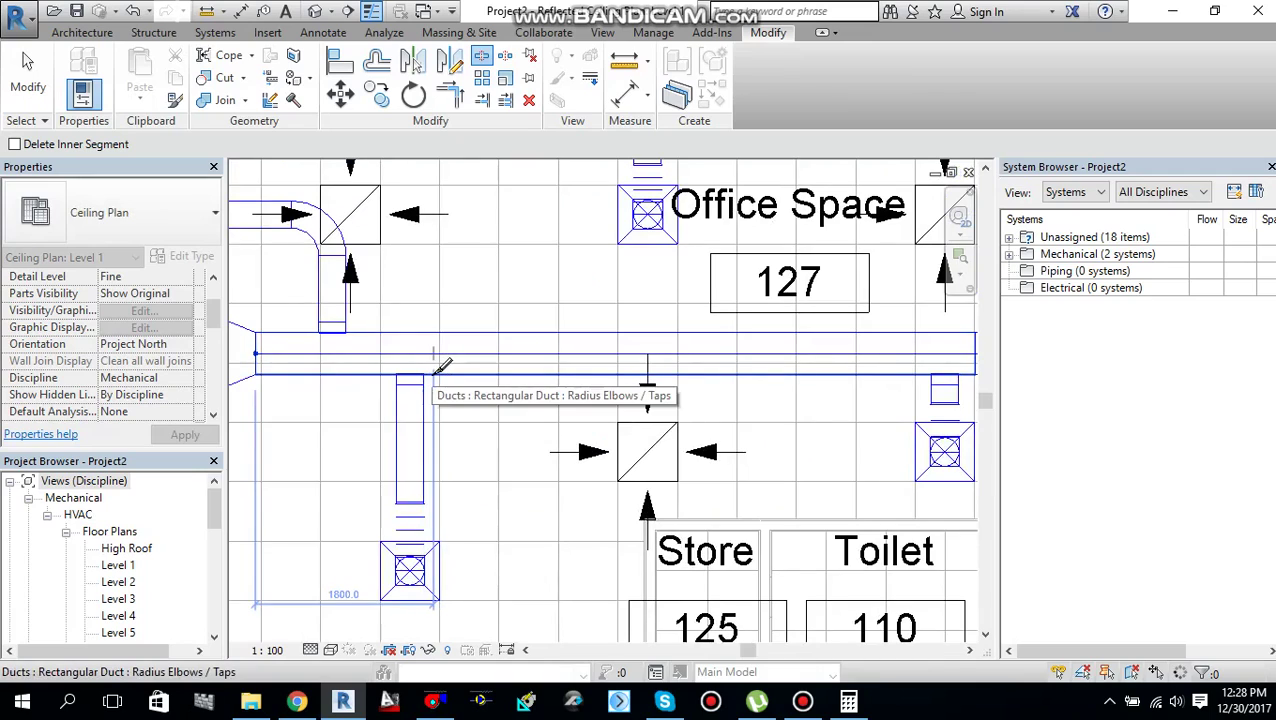
scroll(437, 370, "up", 2)
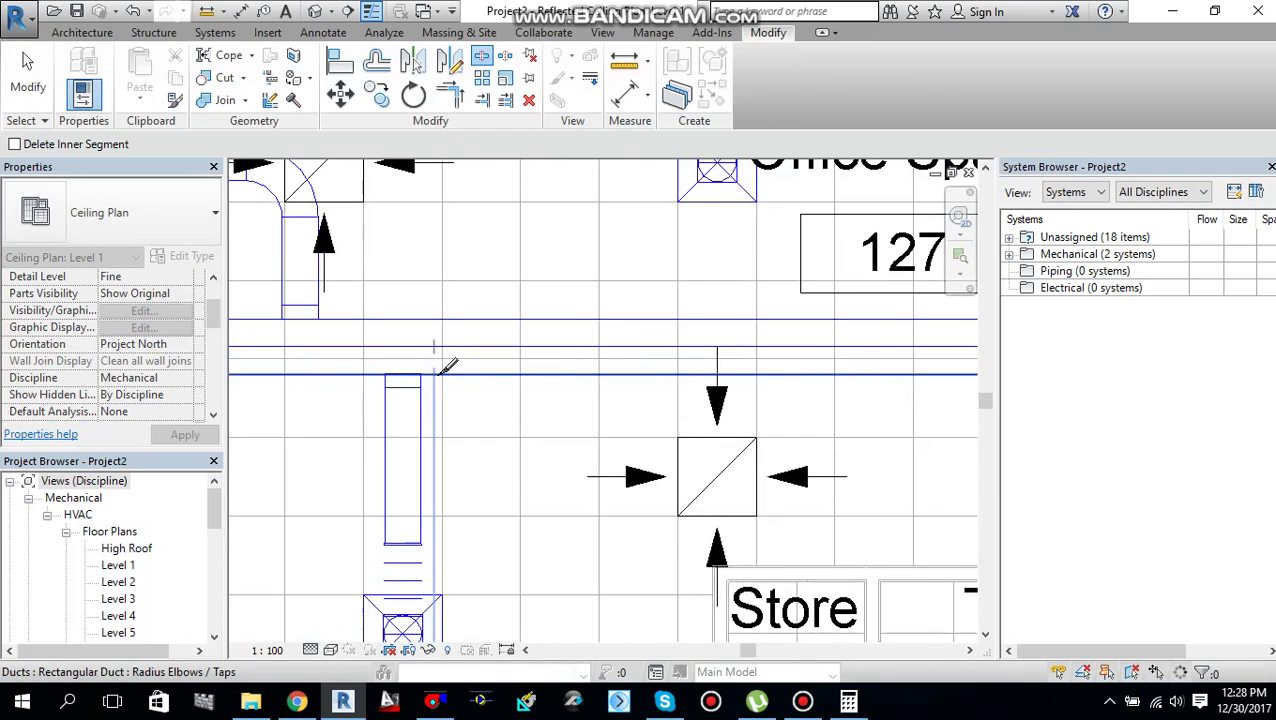
left_click(448, 367)
scroll(340, 366, "up", 2)
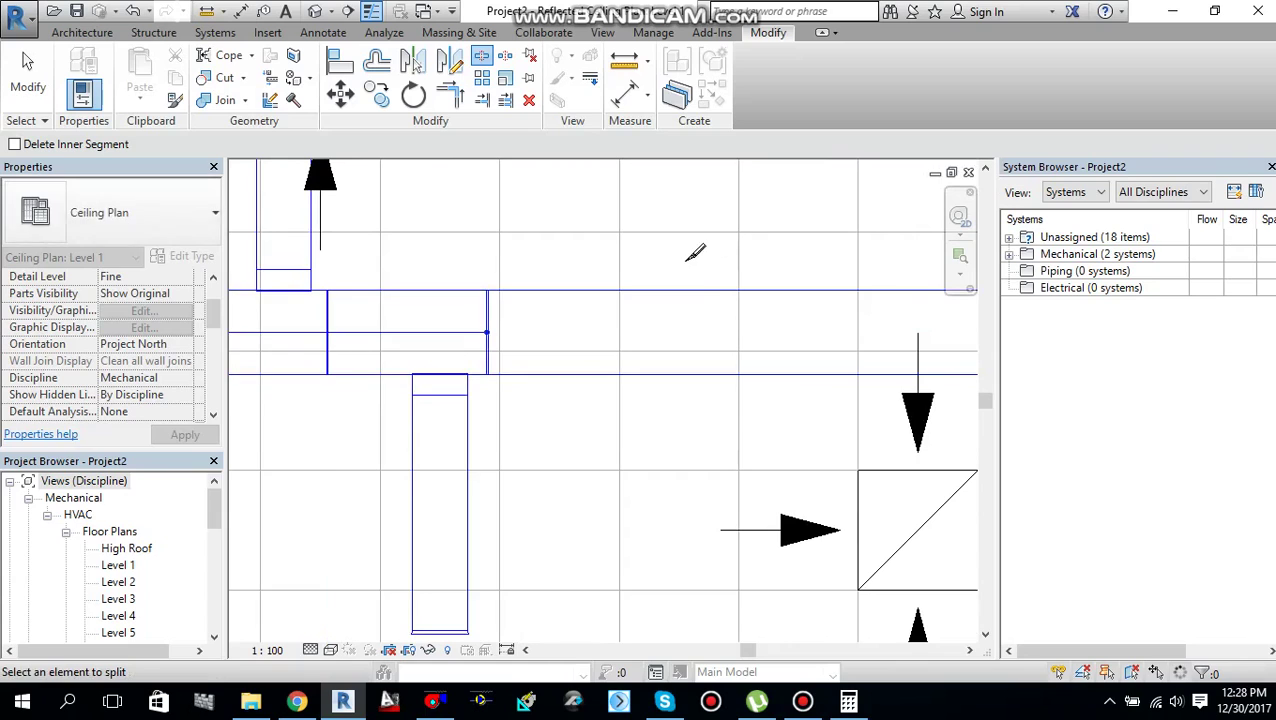
key("Escape")
- Size the lower main duct's last segment before the elbow by velocity 4.5 m/s and friction 0.40 Pa/m, with Calculated Size Only
scroll(715, 321, "down", 2)
scroll(715, 321, "down", 2)
middle_click_drag(975, 365, 832, 362)
scroll(938, 368, "down", 1)
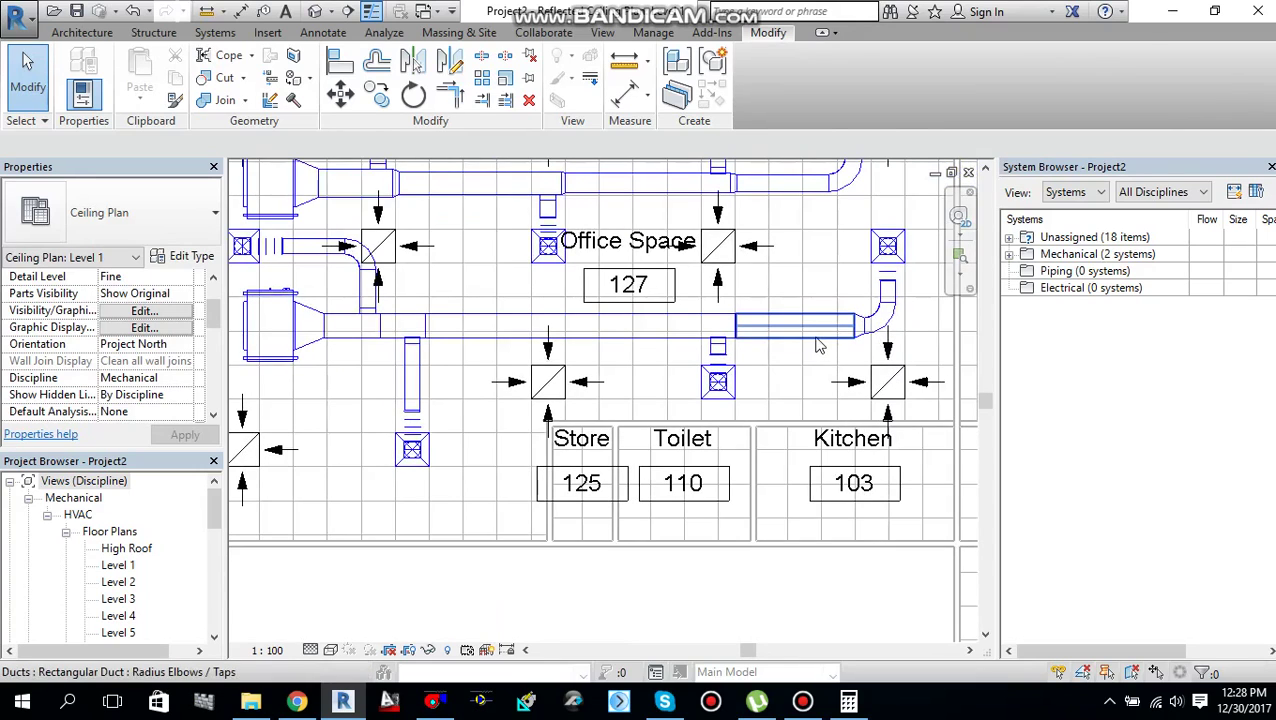
left_click(817, 332)
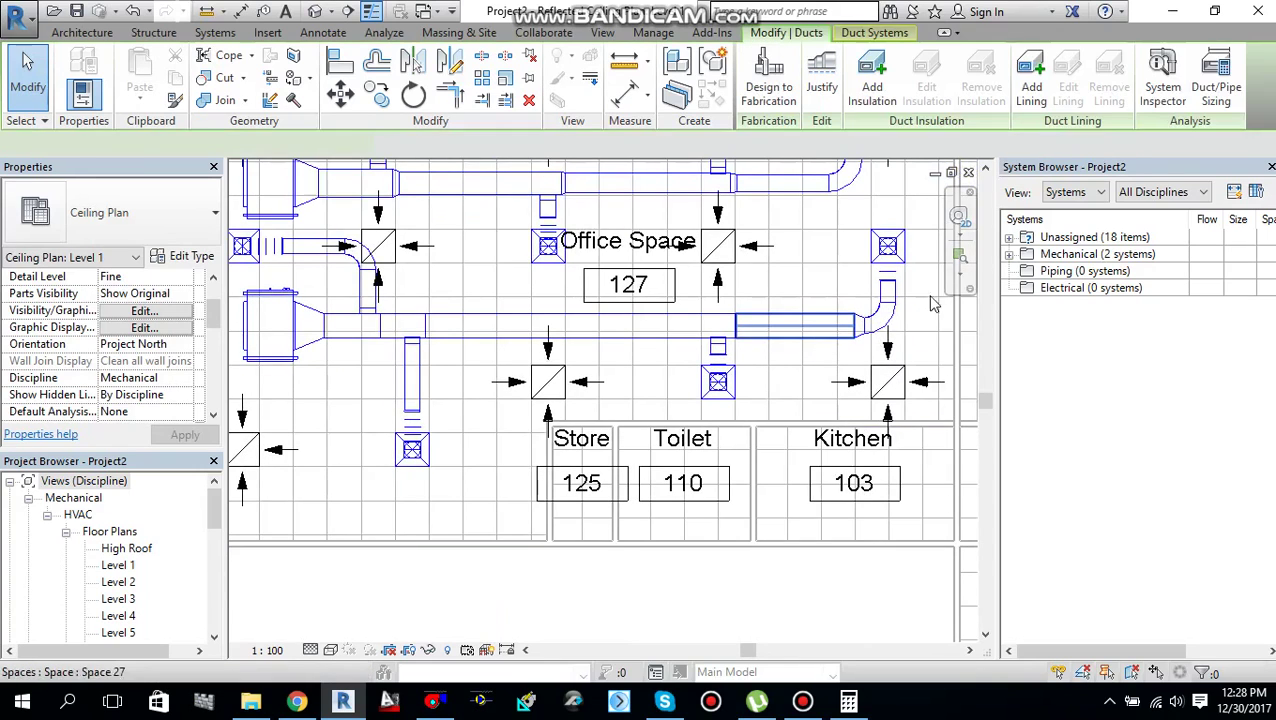
left_click(1216, 88)
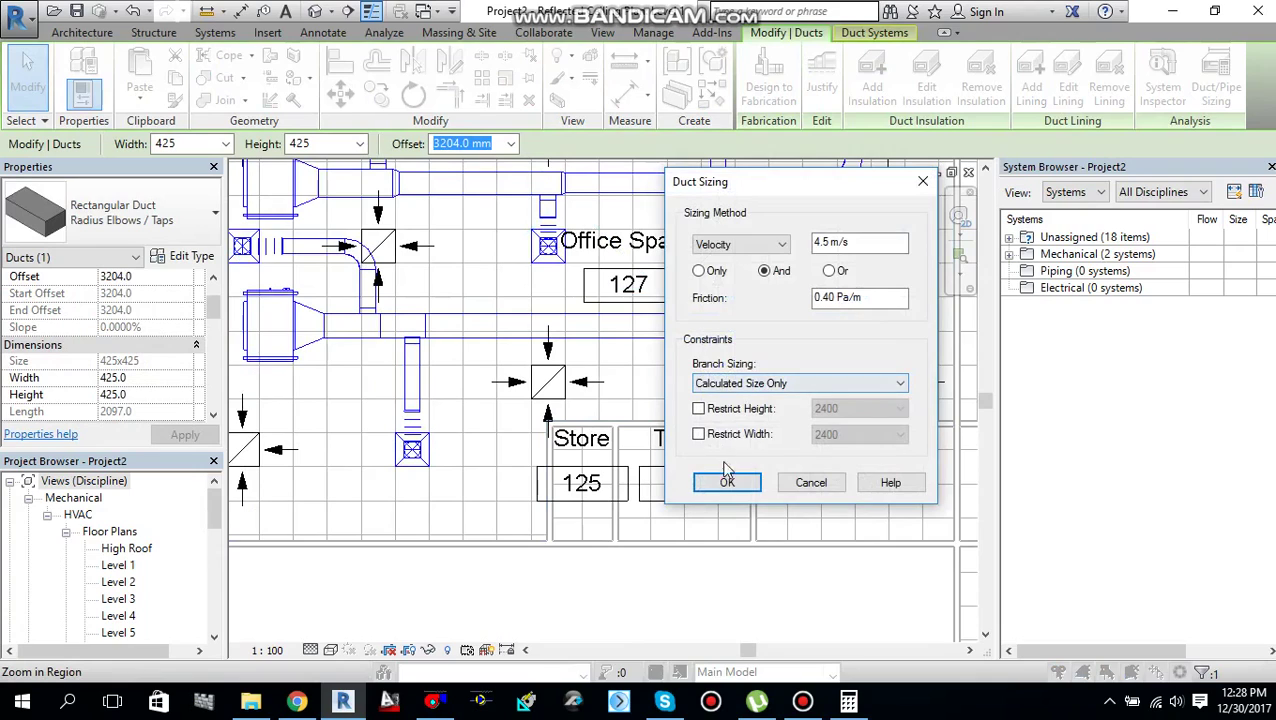
left_click(732, 478)
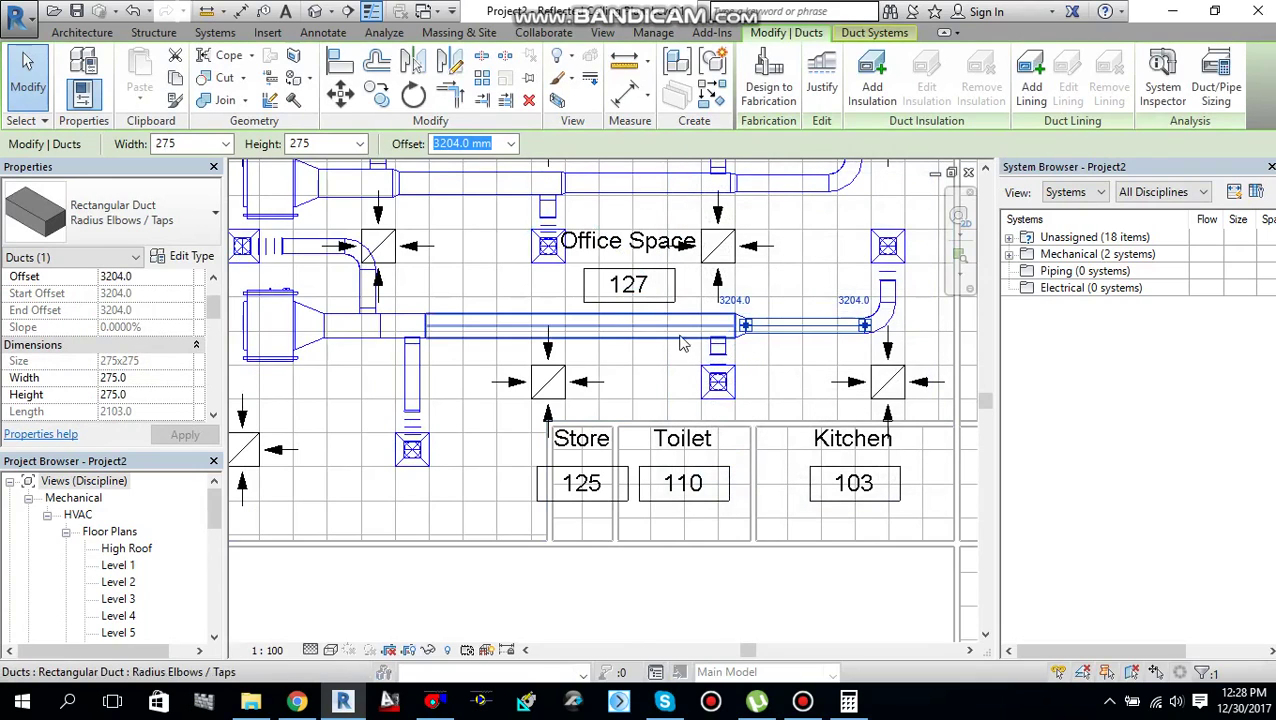
- Size the lower main duct's long middle segment and the short segment upstream by velocity 4.5 m/s and friction 0.40 Pa/m, Calculated Size Only
left_click(1216, 90)
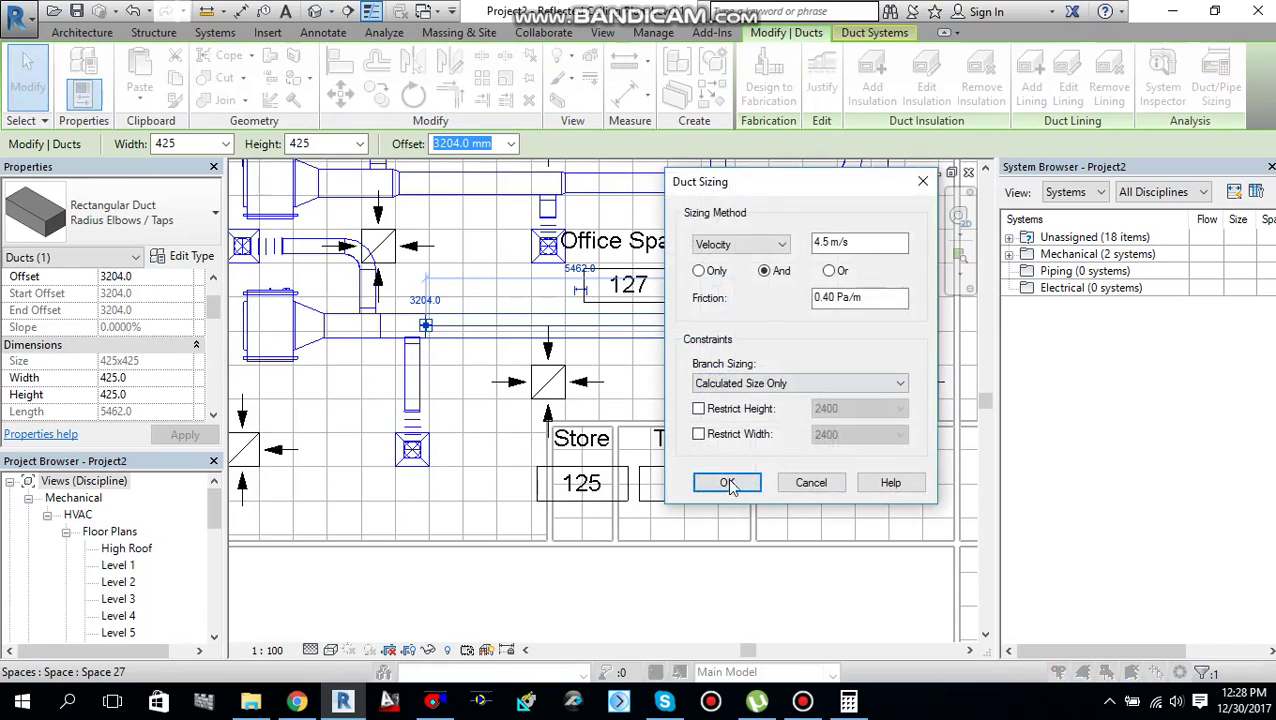
left_click(732, 480)
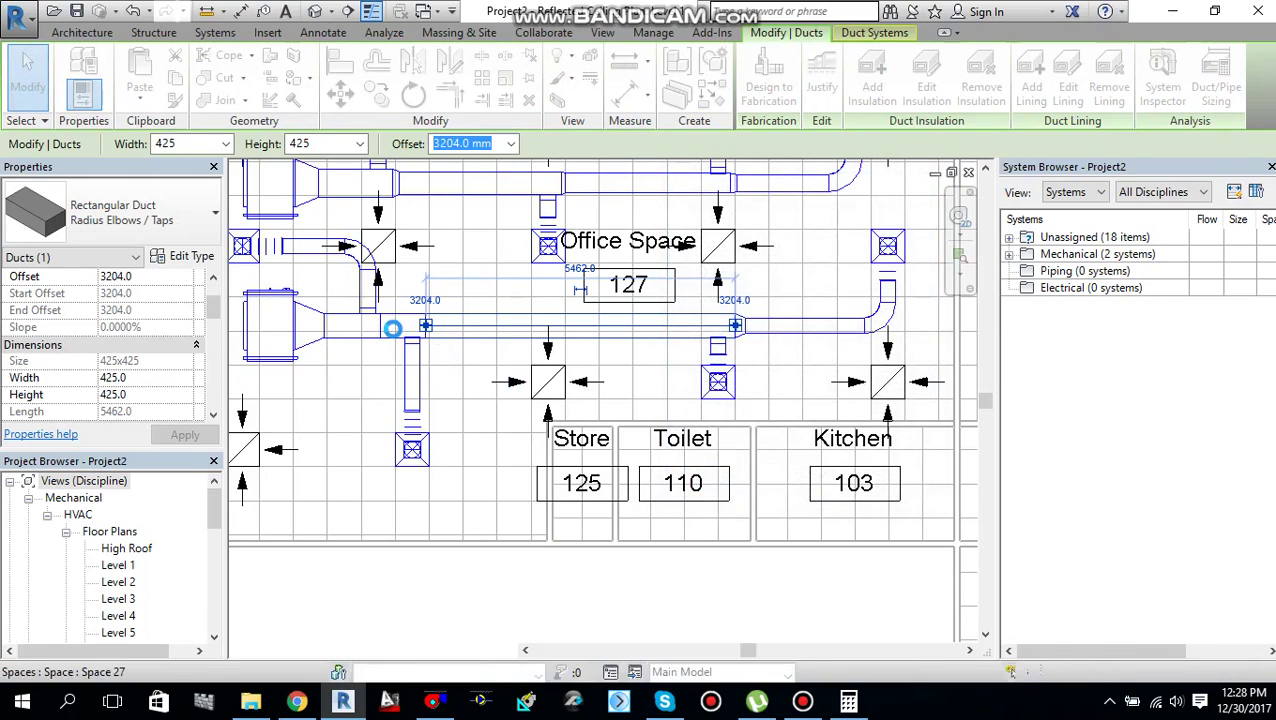
left_click(395, 326)
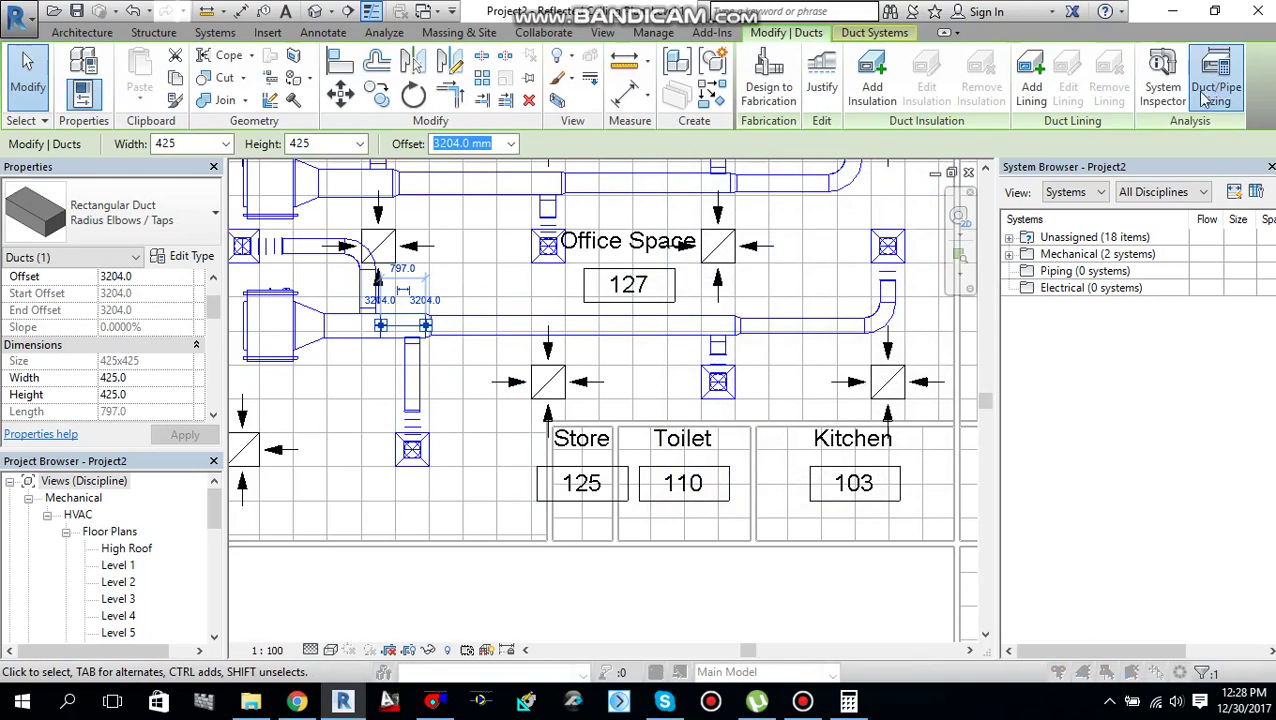
left_click(1214, 90)
left_click(731, 482)
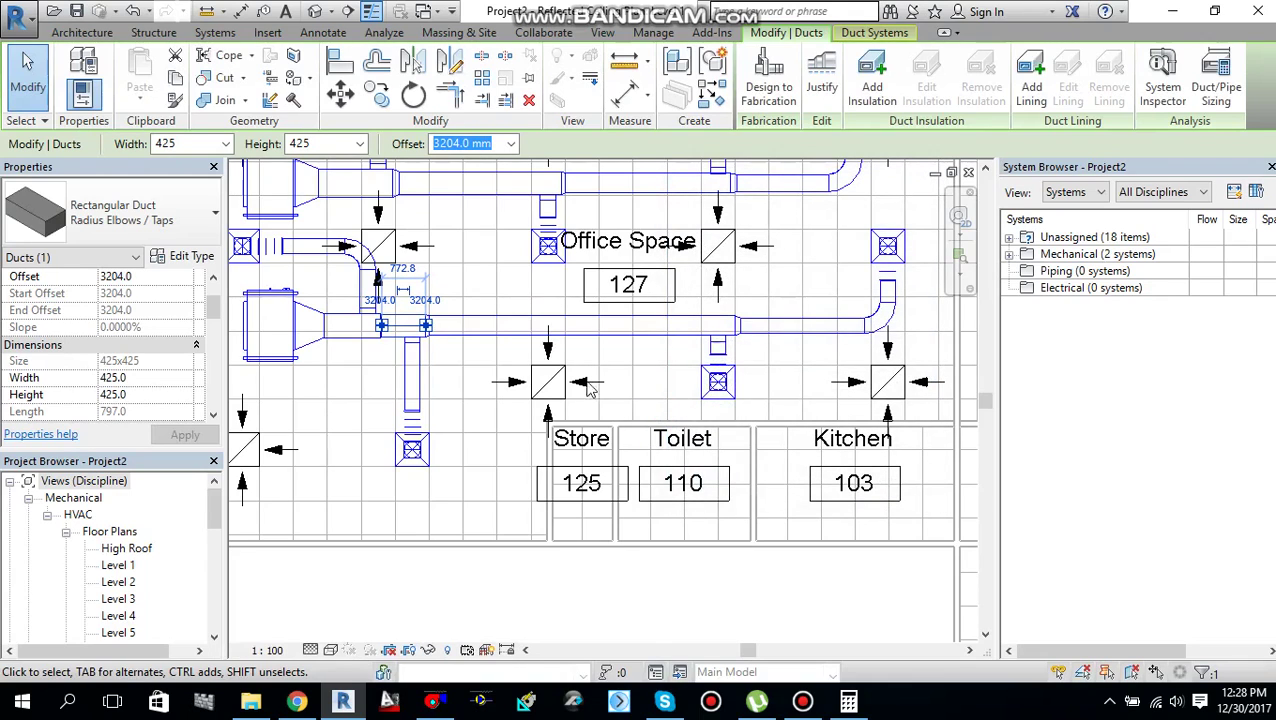
left_click(452, 375)
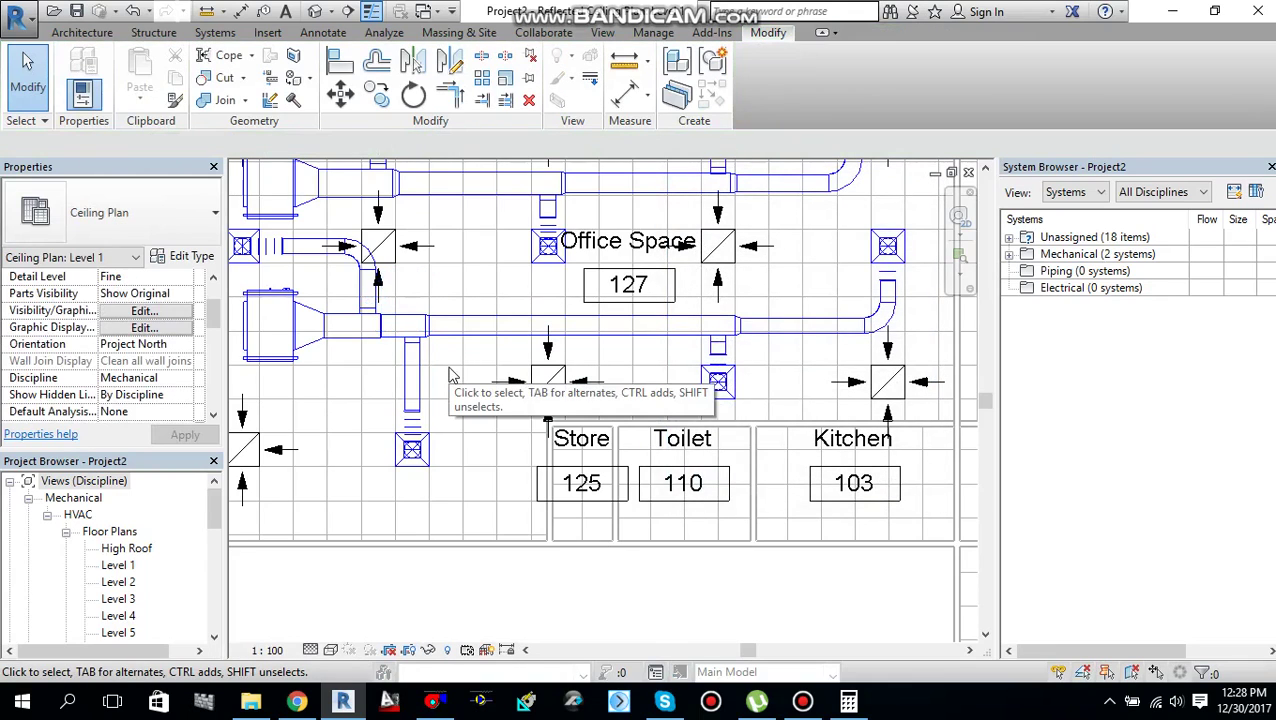
- Check the size of the upper main duct's last segment before the elbow
scroll(705, 358, "down", 2)
scroll(760, 319, "up", 1)
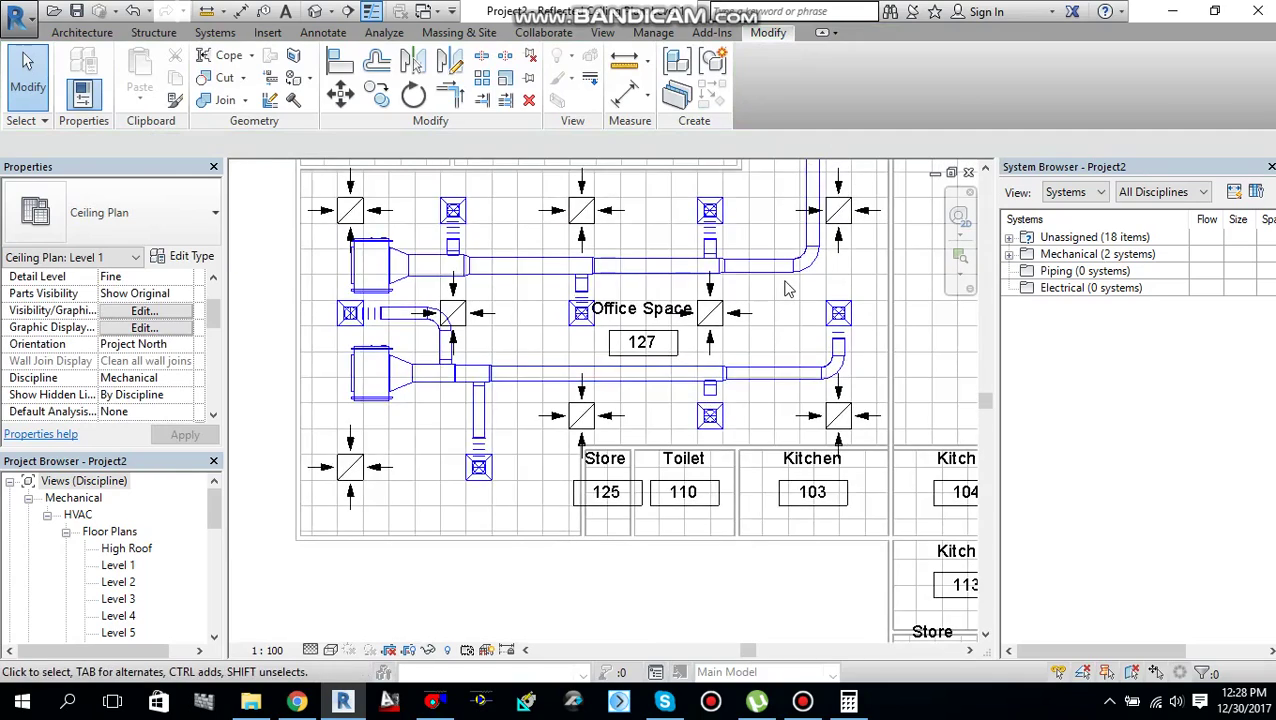
scroll(760, 353, "down", 1)
scroll(737, 355, "up", 1)
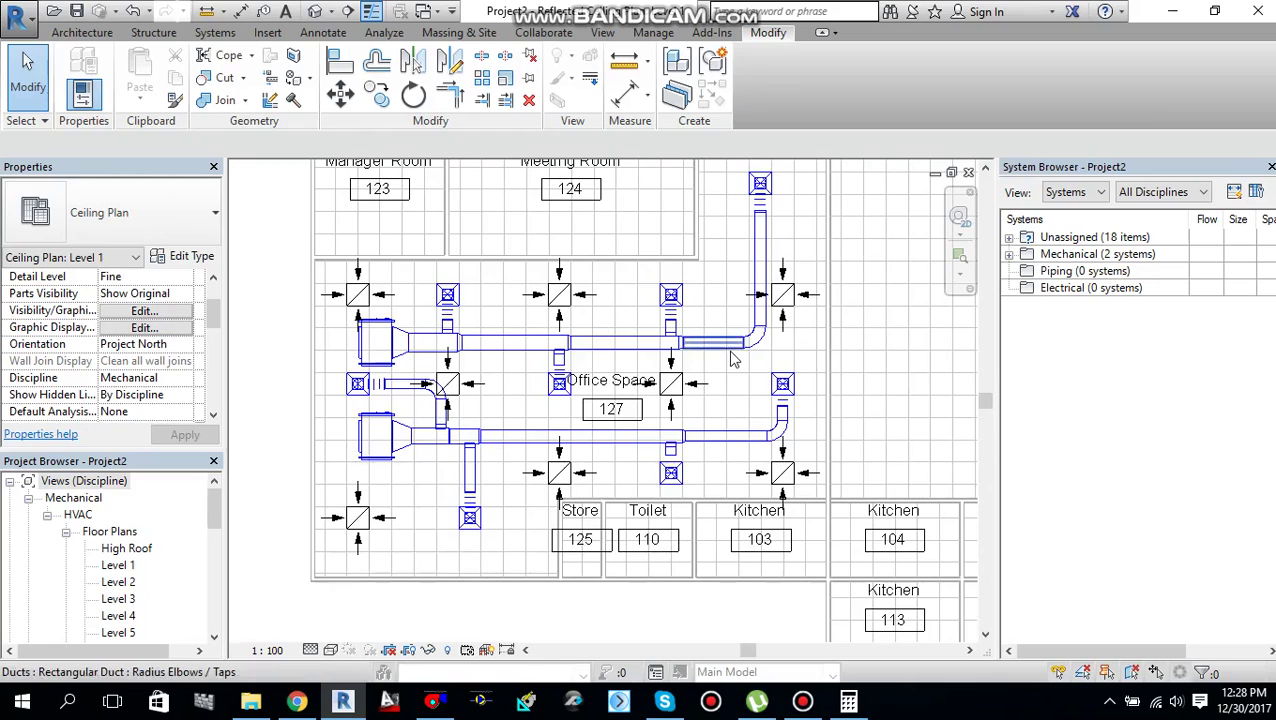
left_click(752, 356)
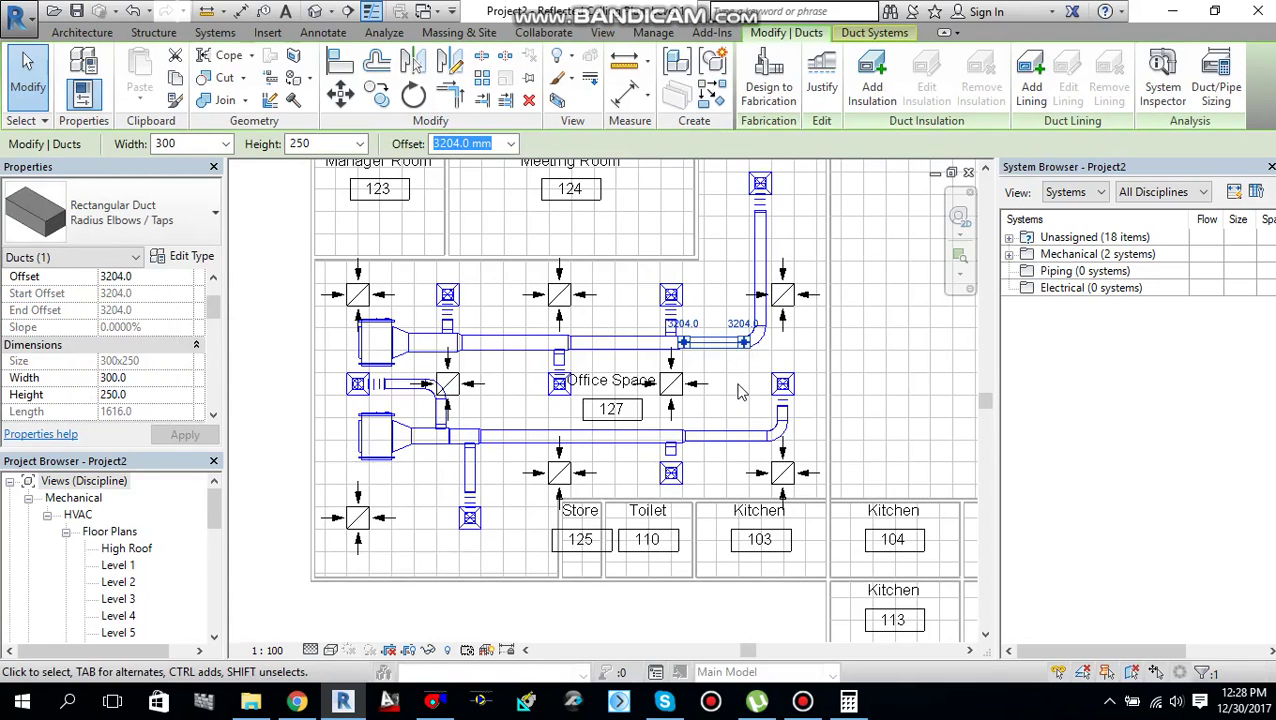
scroll(738, 390, "up", 1)
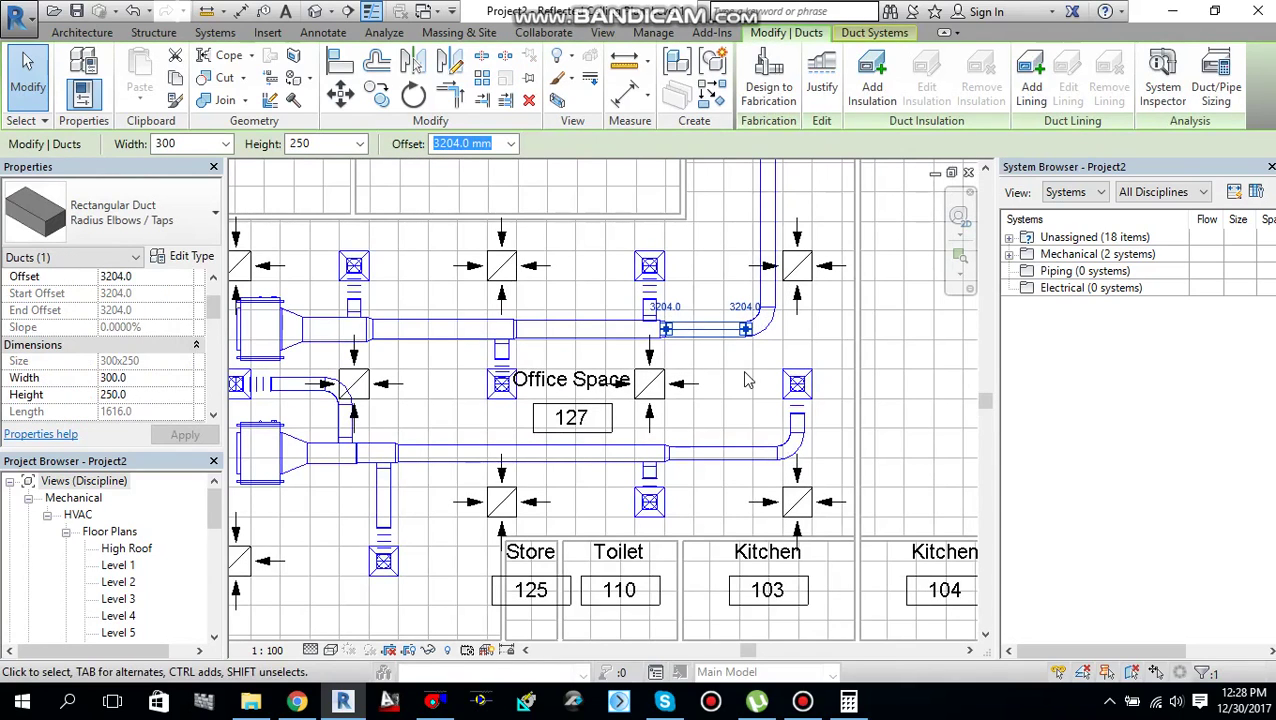
scroll(745, 373, "down", 1)
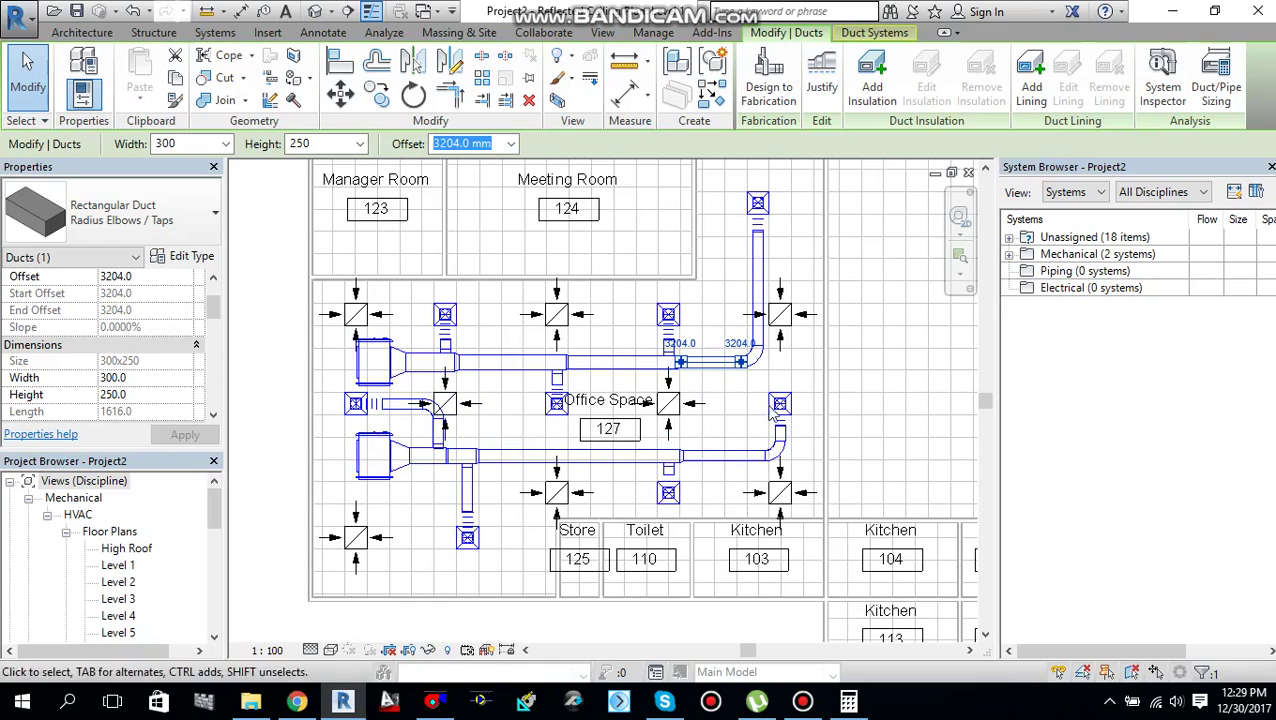
scroll(722, 418, "up", 2)
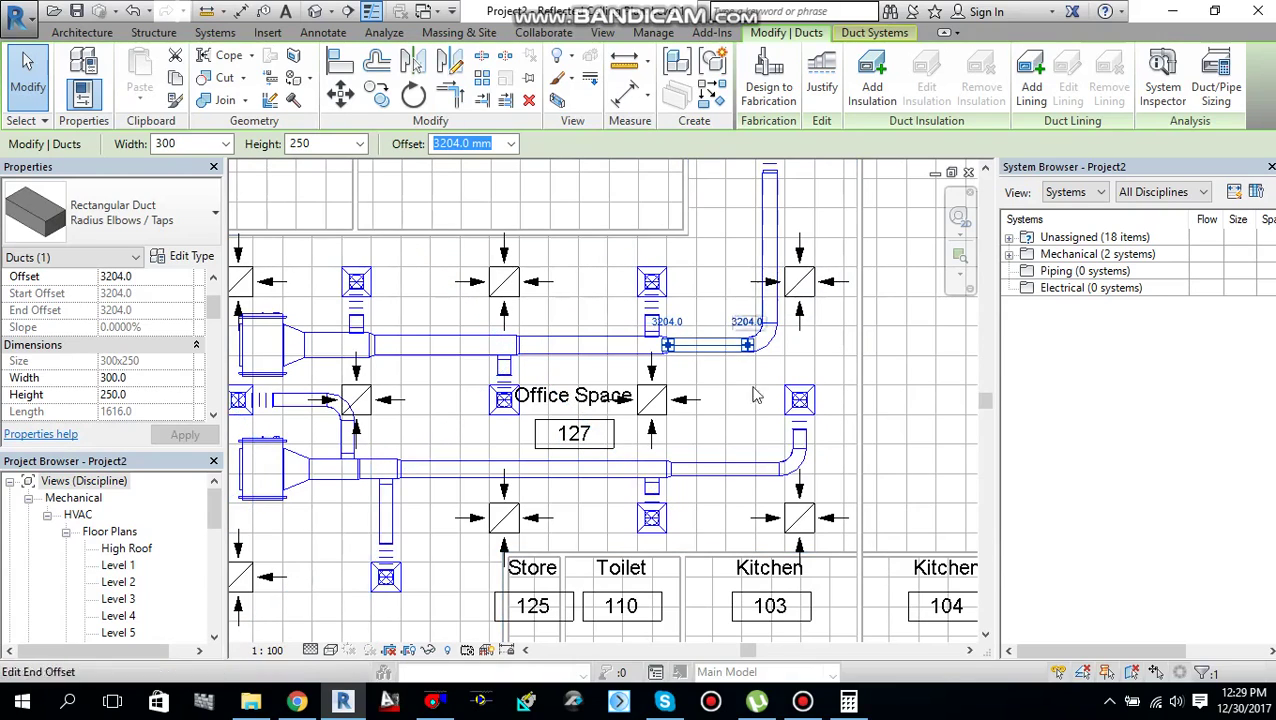
left_click(753, 467, "ctrl")
left_click(753, 467)
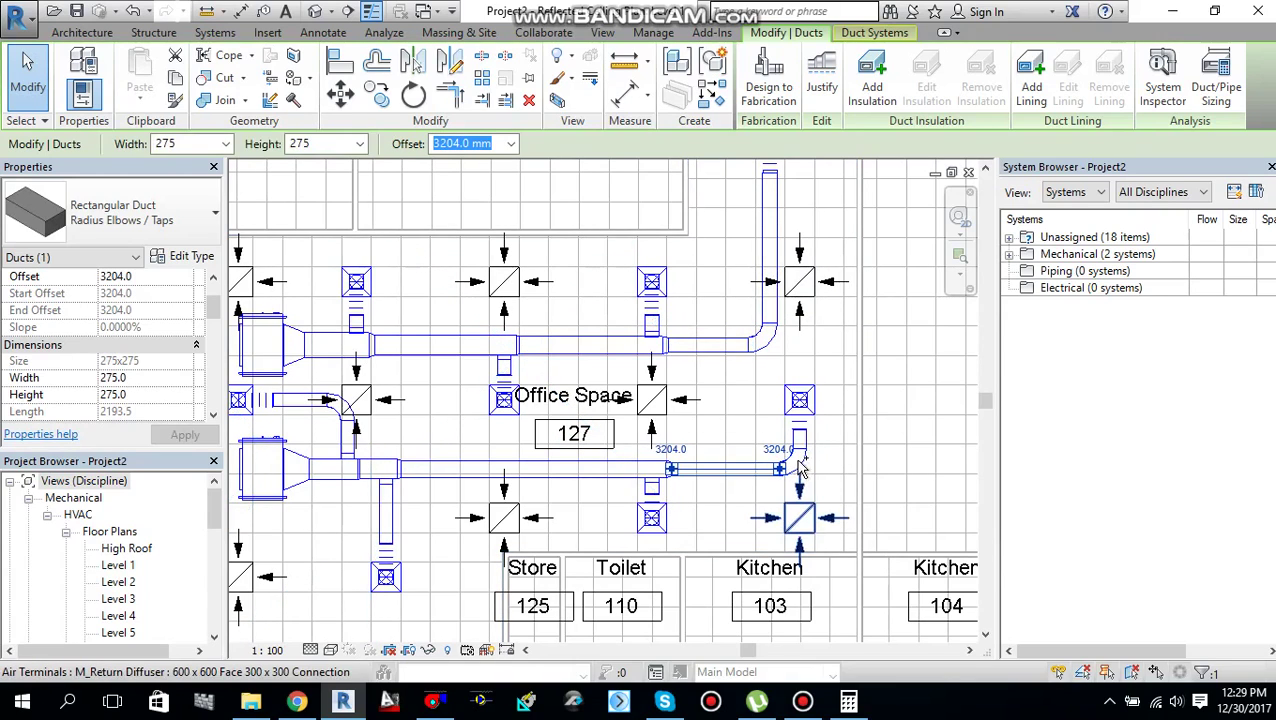
left_click(810, 453)
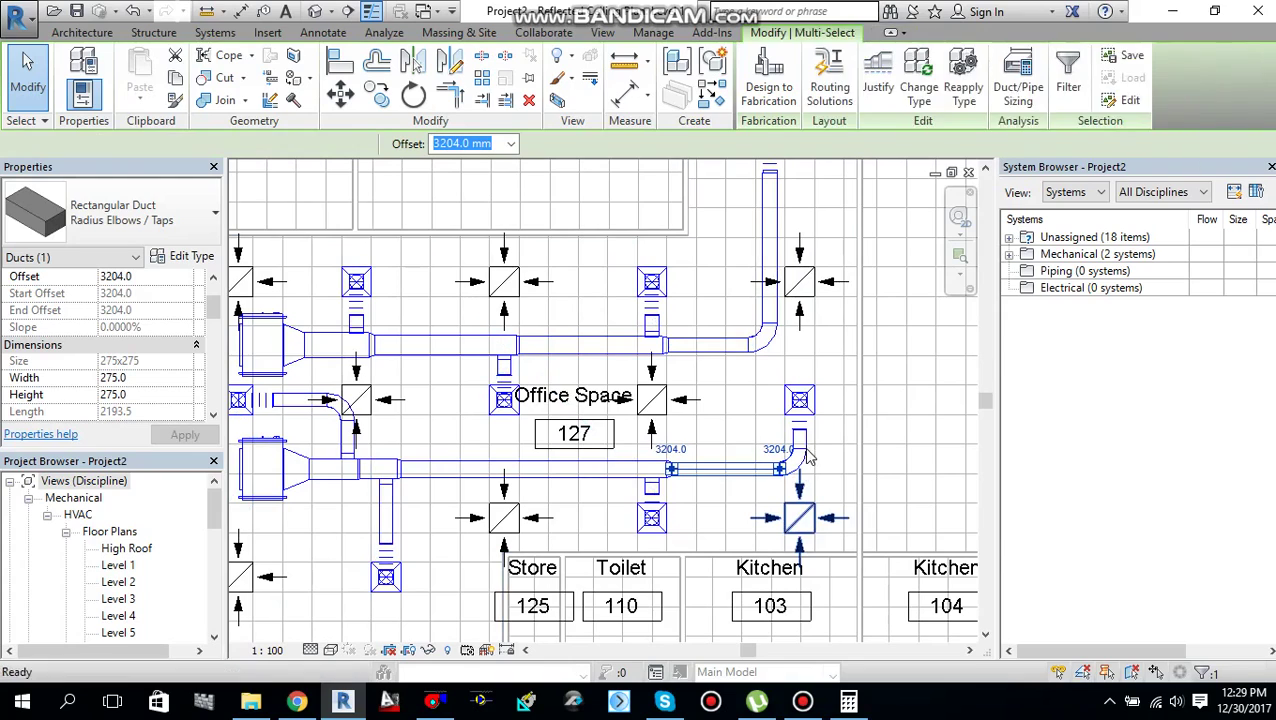
key("Escape")
- Select the lower main duct's end segment with its elbow and short vertical duct, set the width to 300, and adjust the height
scroll(810, 453, "up", 1)
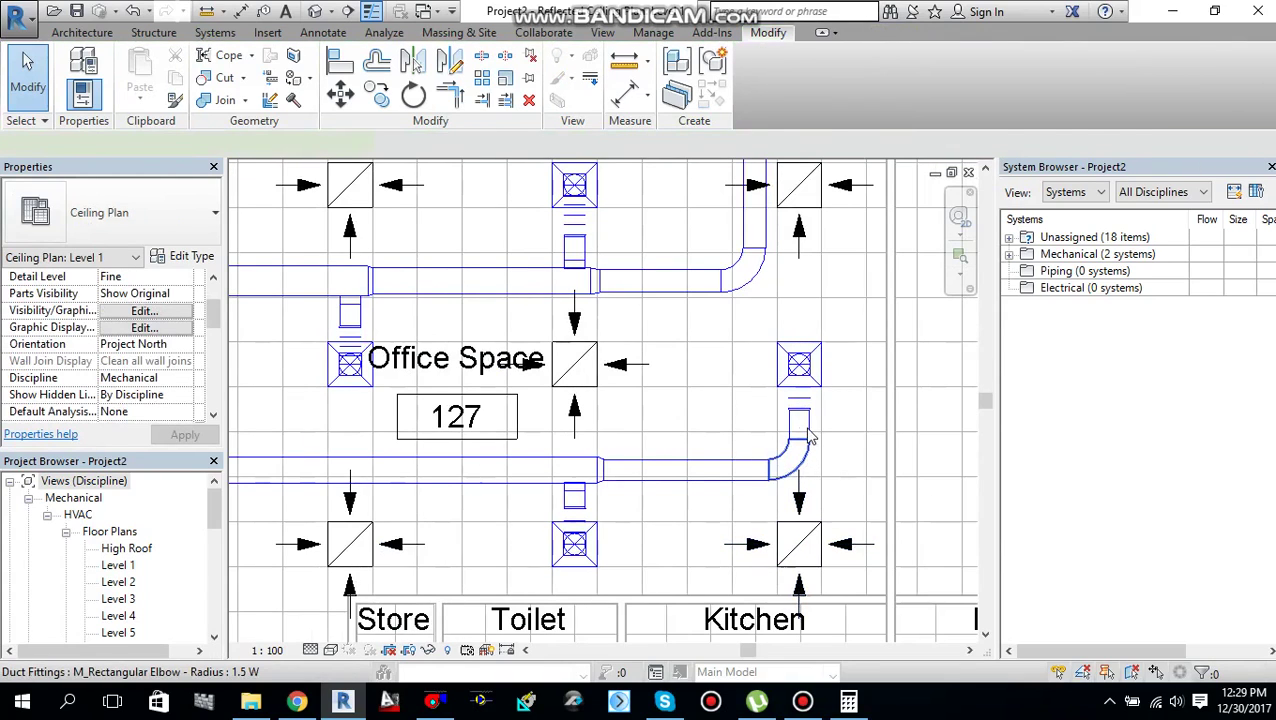
left_click(810, 440)
left_click(720, 470, "ctrl")
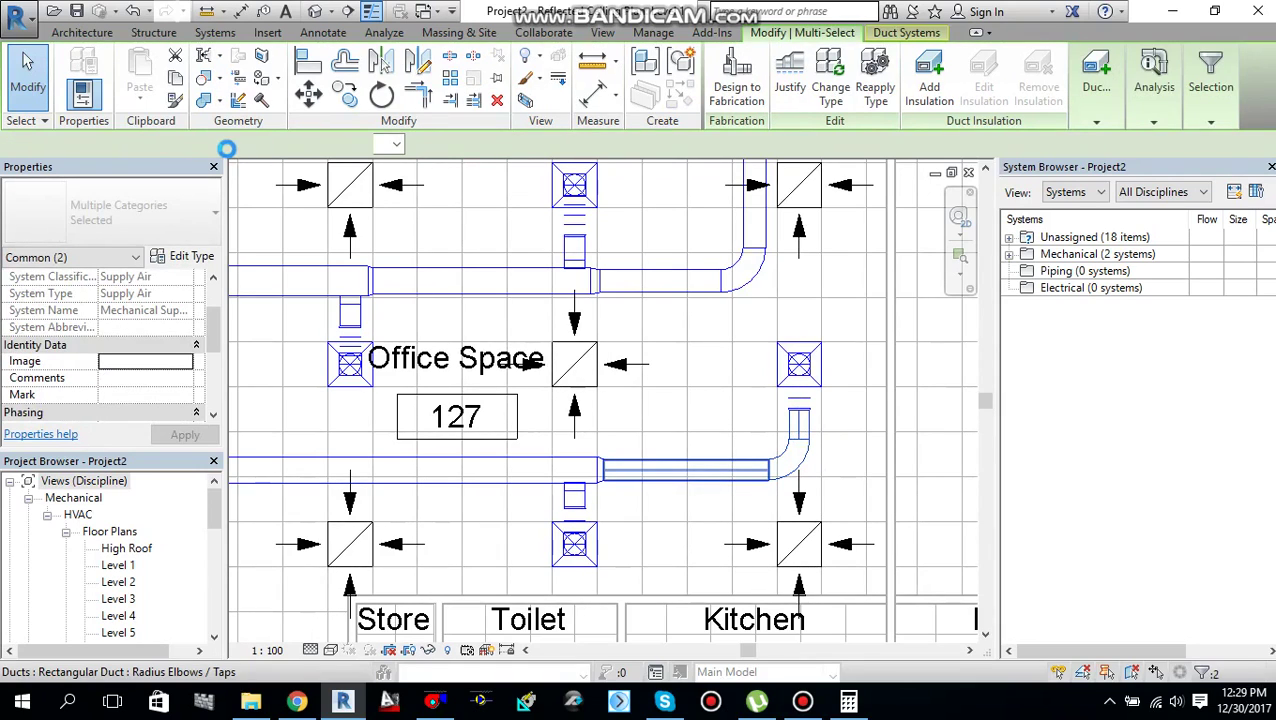
left_click(262, 144)
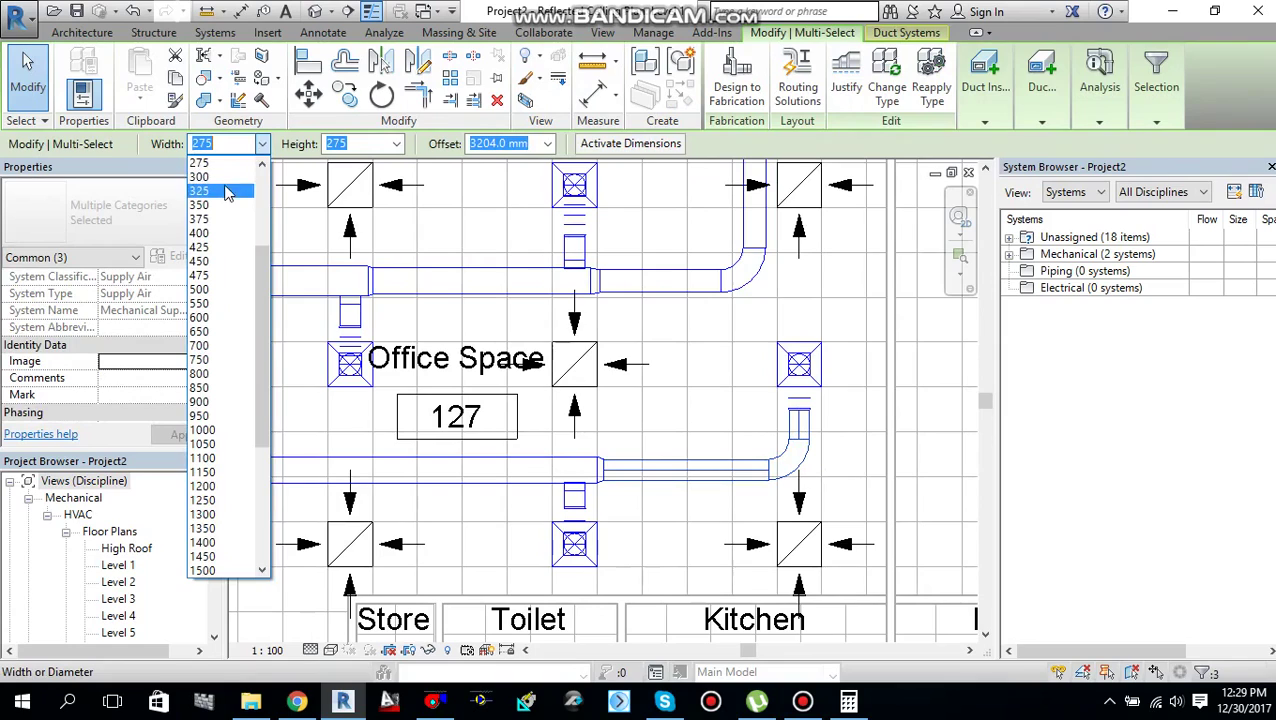
left_click(397, 146)
left_click(397, 144)
scroll(375, 190, "up", 10)
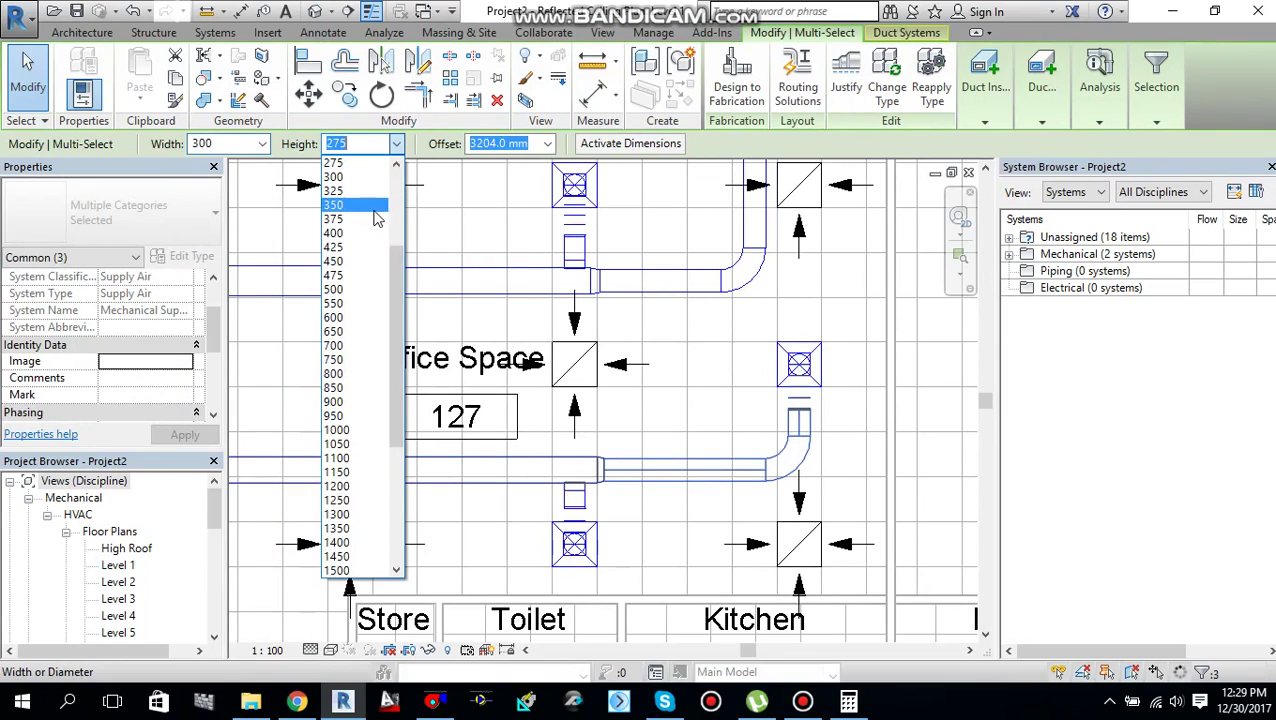
key("Escape")
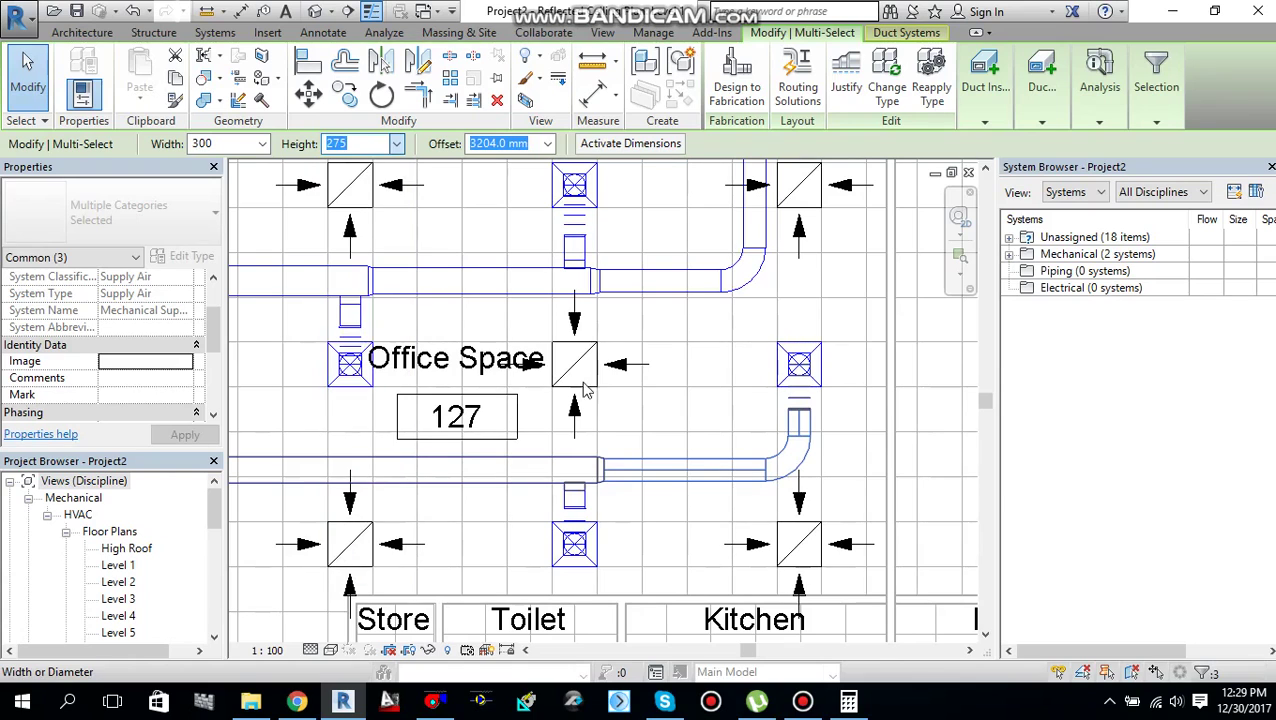
key("Escape")
- Set the width of the lower main duct's first segment beside the fan coil unit to 500 and adjust its height
scroll(590, 400, "down", 2)
middle_click_drag(600, 428, 817, 397)
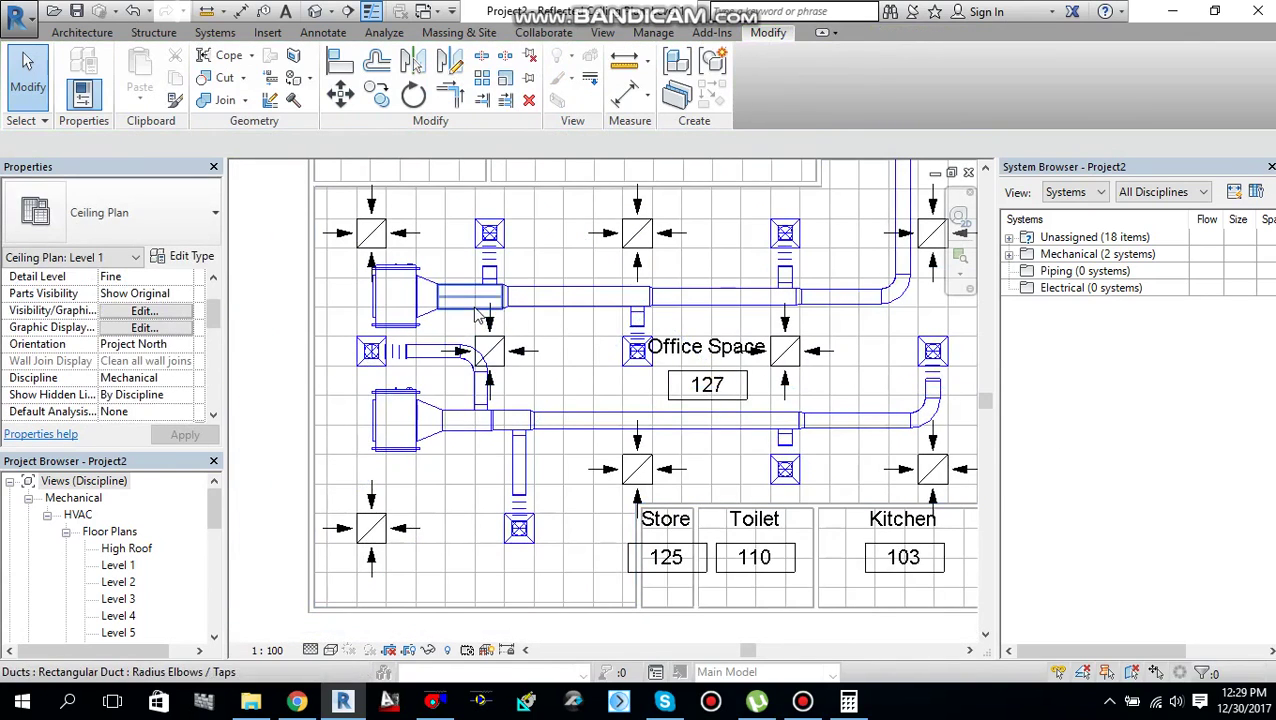
left_click(436, 316)
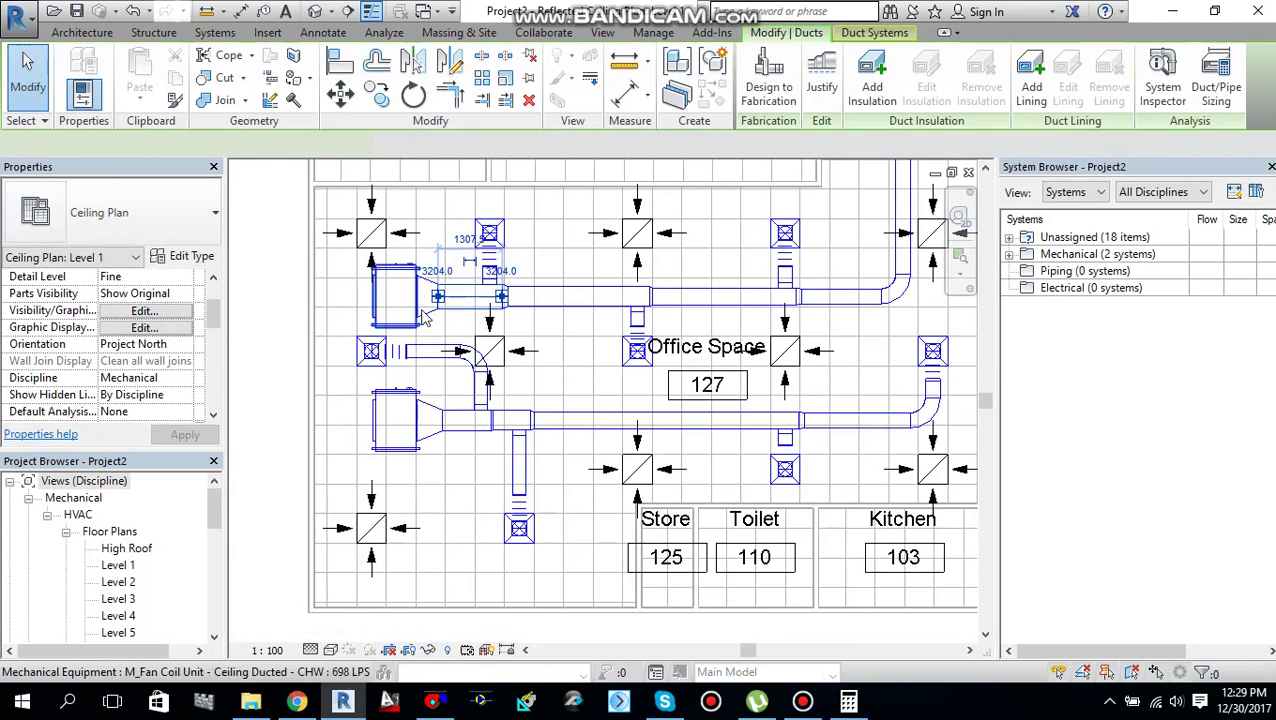
left_click(463, 420)
left_click(225, 144)
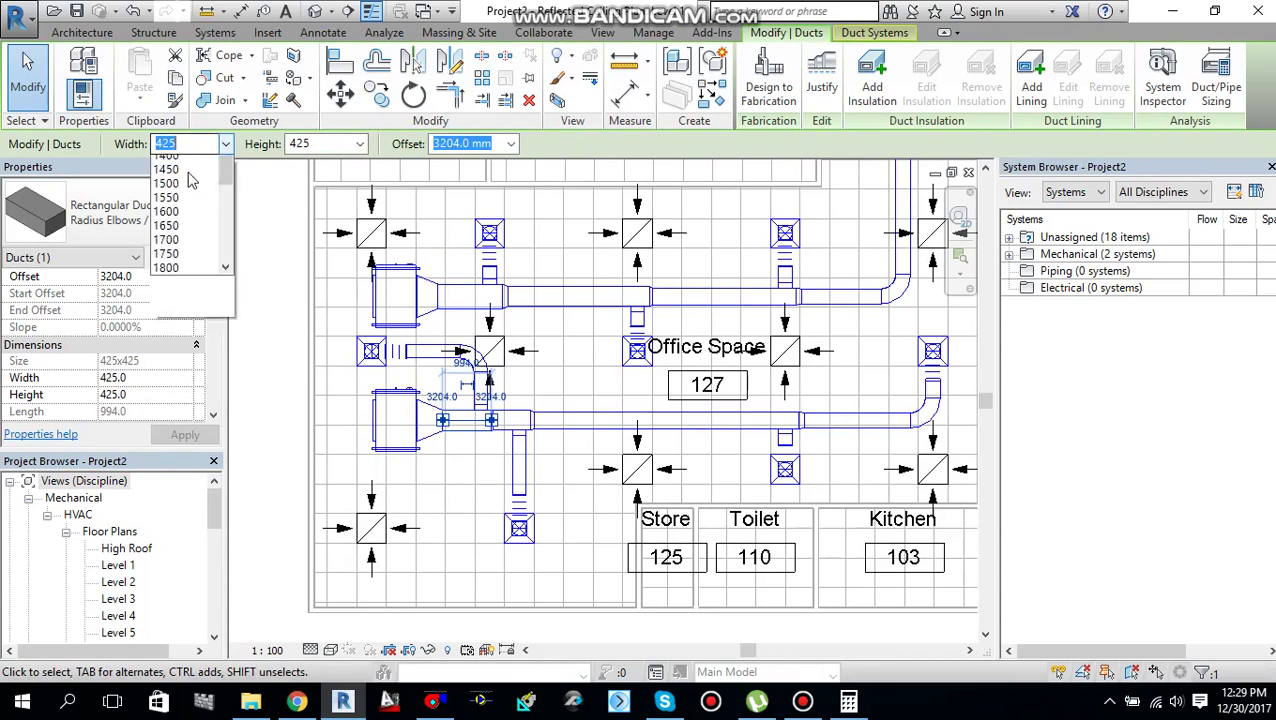
left_click(370, 147)
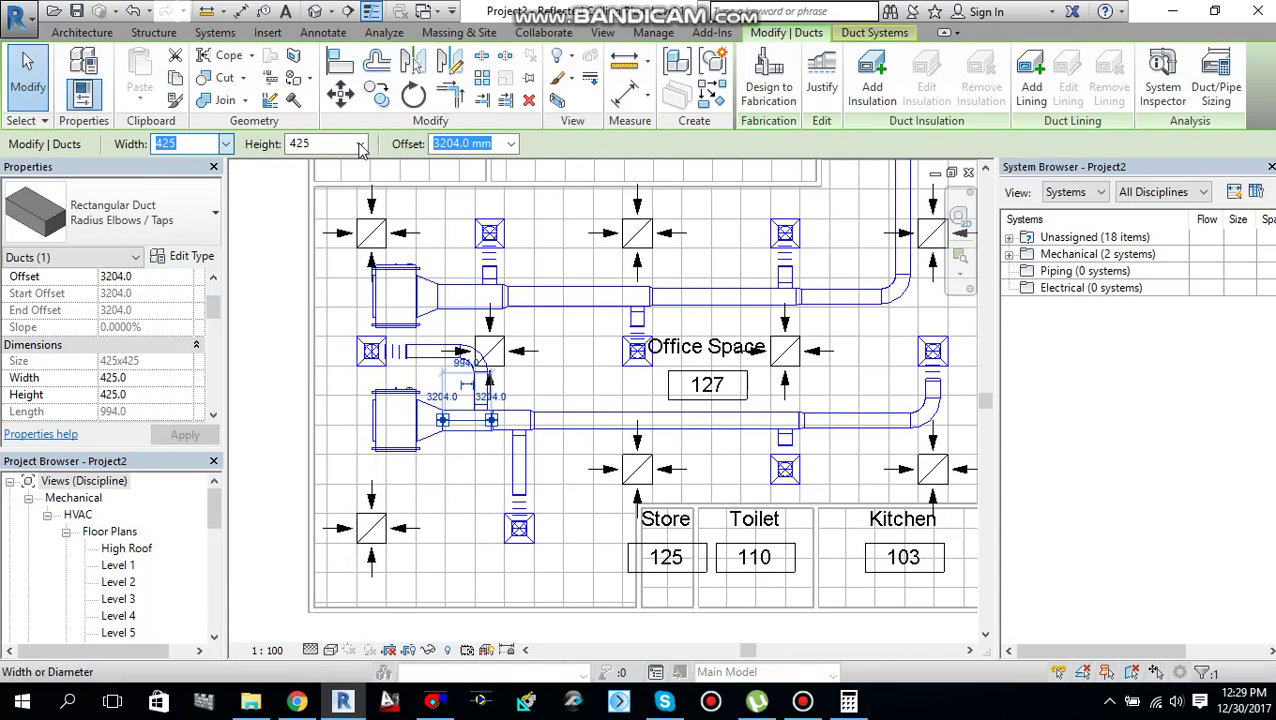
type("500")
left_click(360, 144)
scroll(338, 208, "up", 1)
left_click(334, 195)
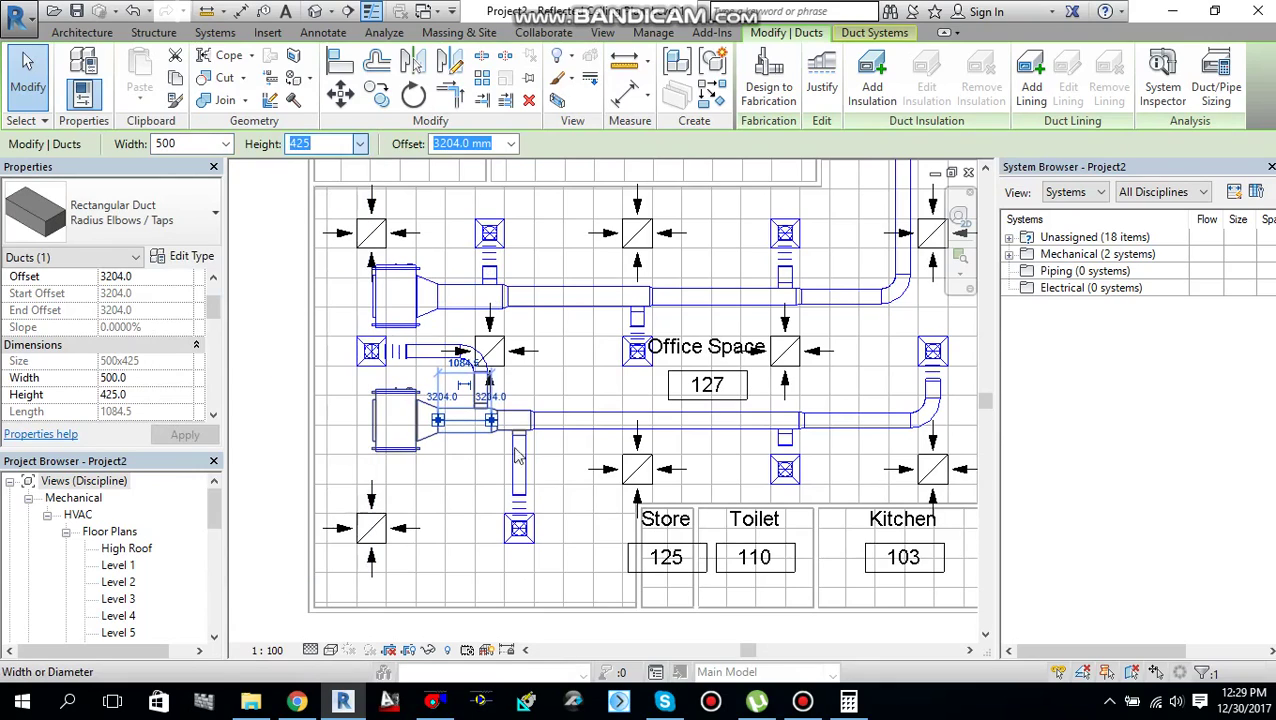
left_click(582, 460)
scroll(572, 456, "down", 2)
middle_click_drag(572, 456, 496, 484)
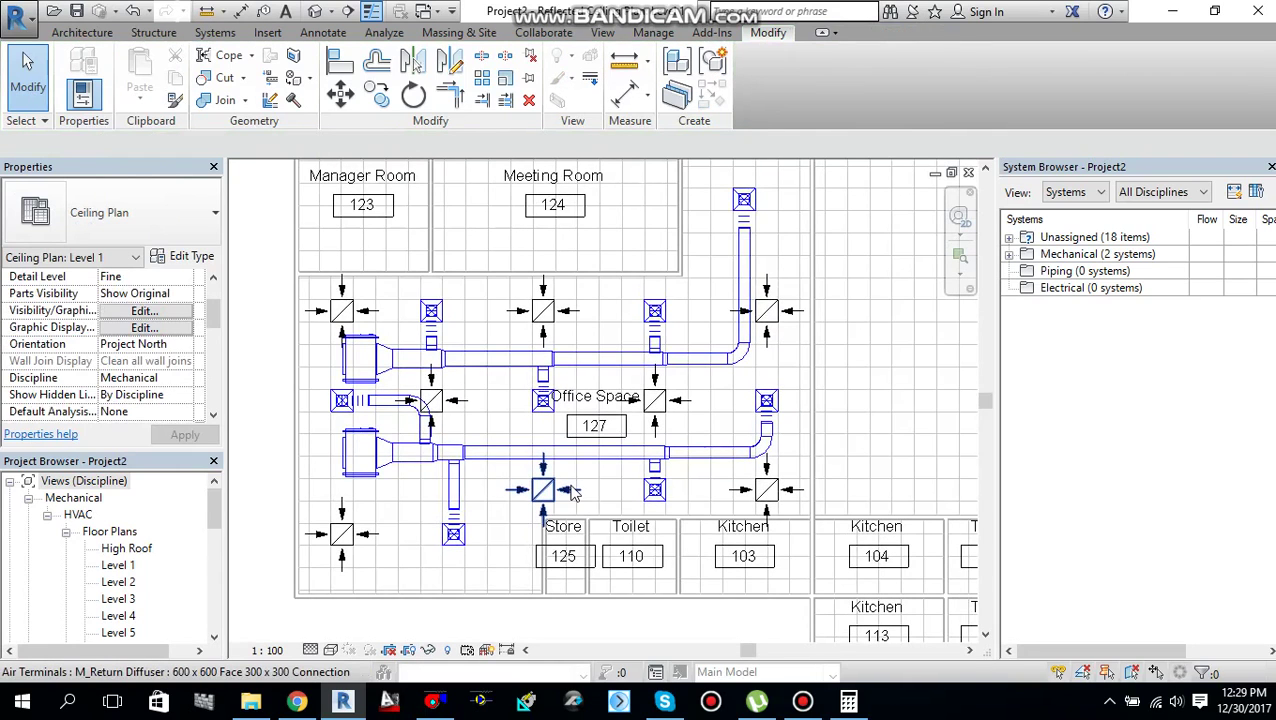
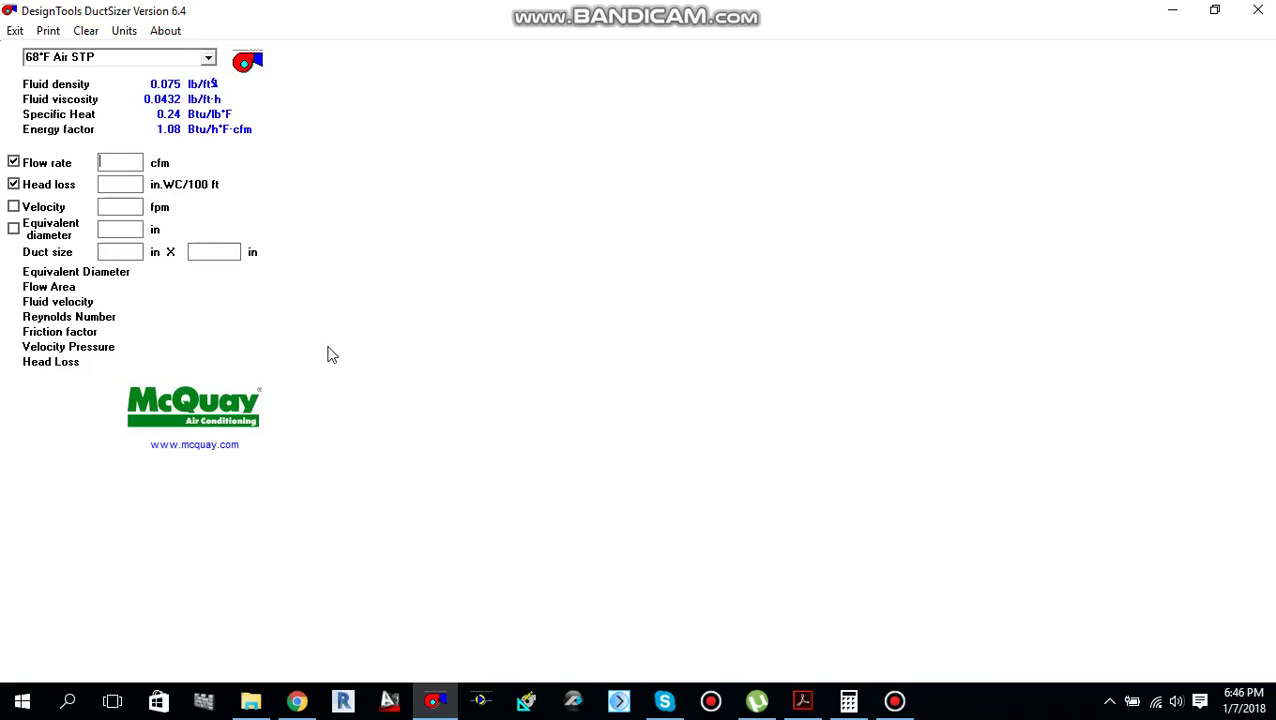
- In DuctSizer, enter a flow rate of 600 cfm, a head loss of 0.05 in.WC/100 ft and a duct side of 10 in
left_click(125, 162)
type("600")
key("Tab")
type("0.05")
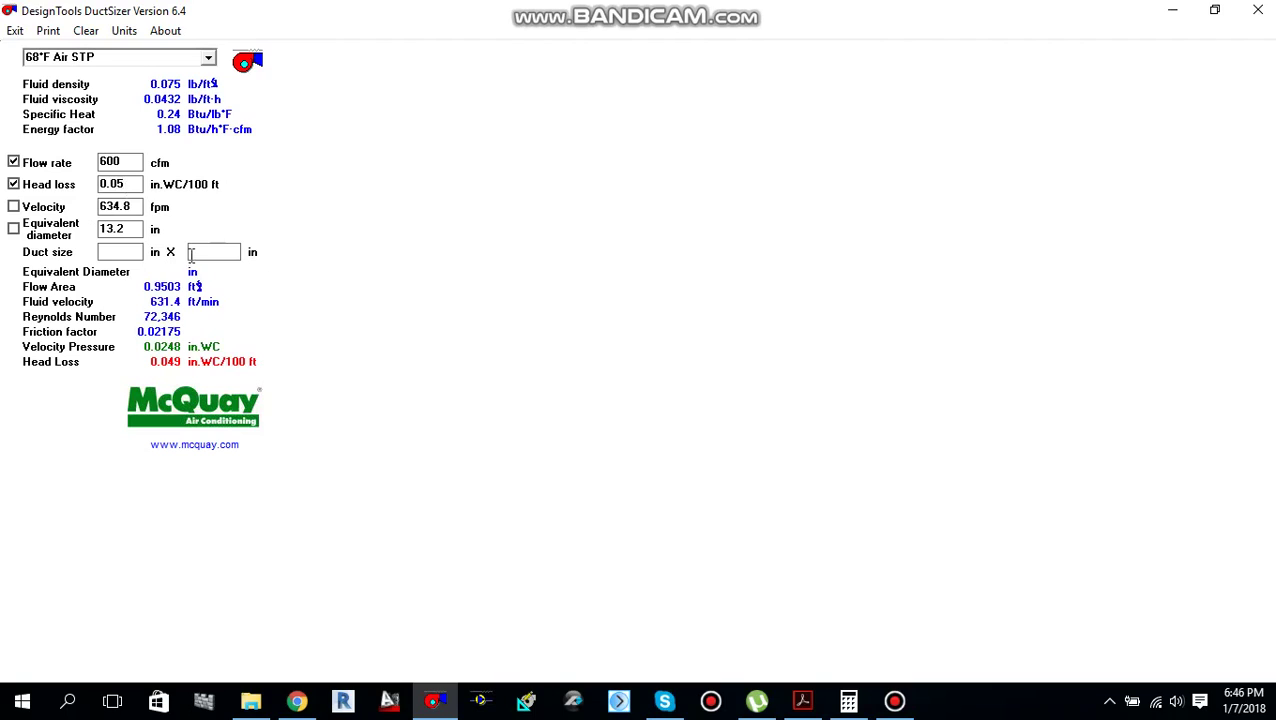
left_click(127, 252)
type("1")
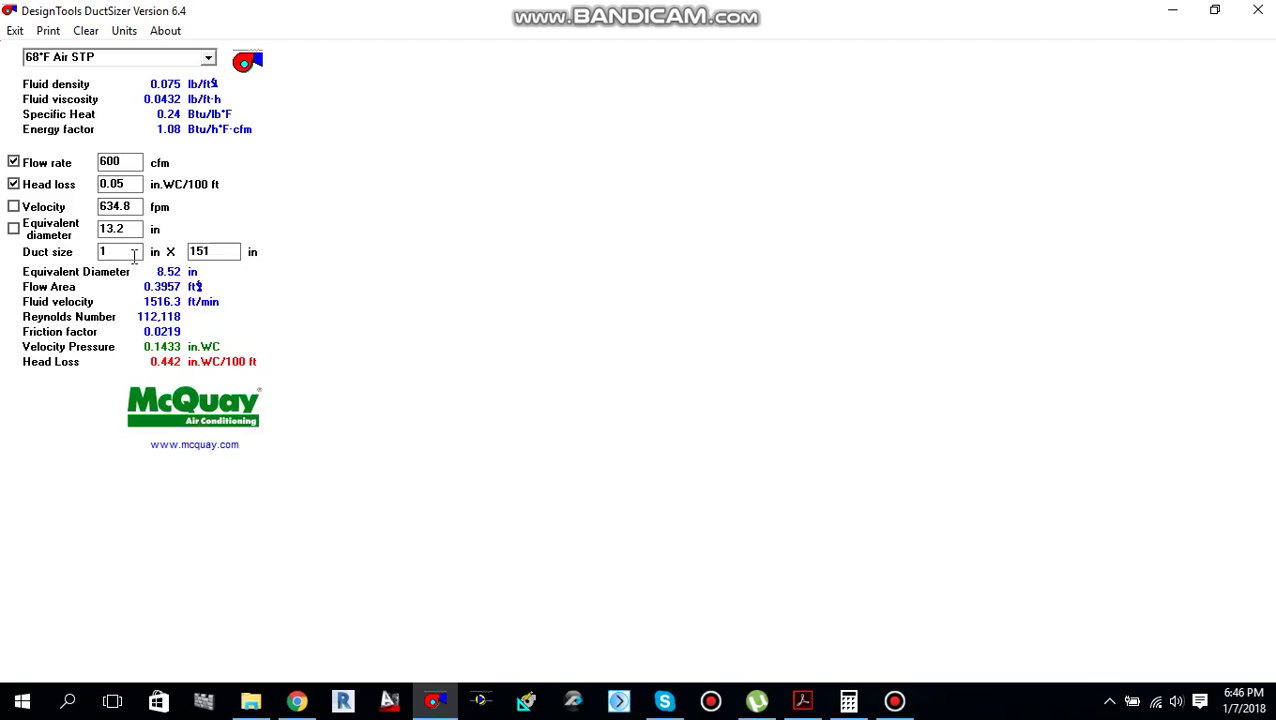
type("0")
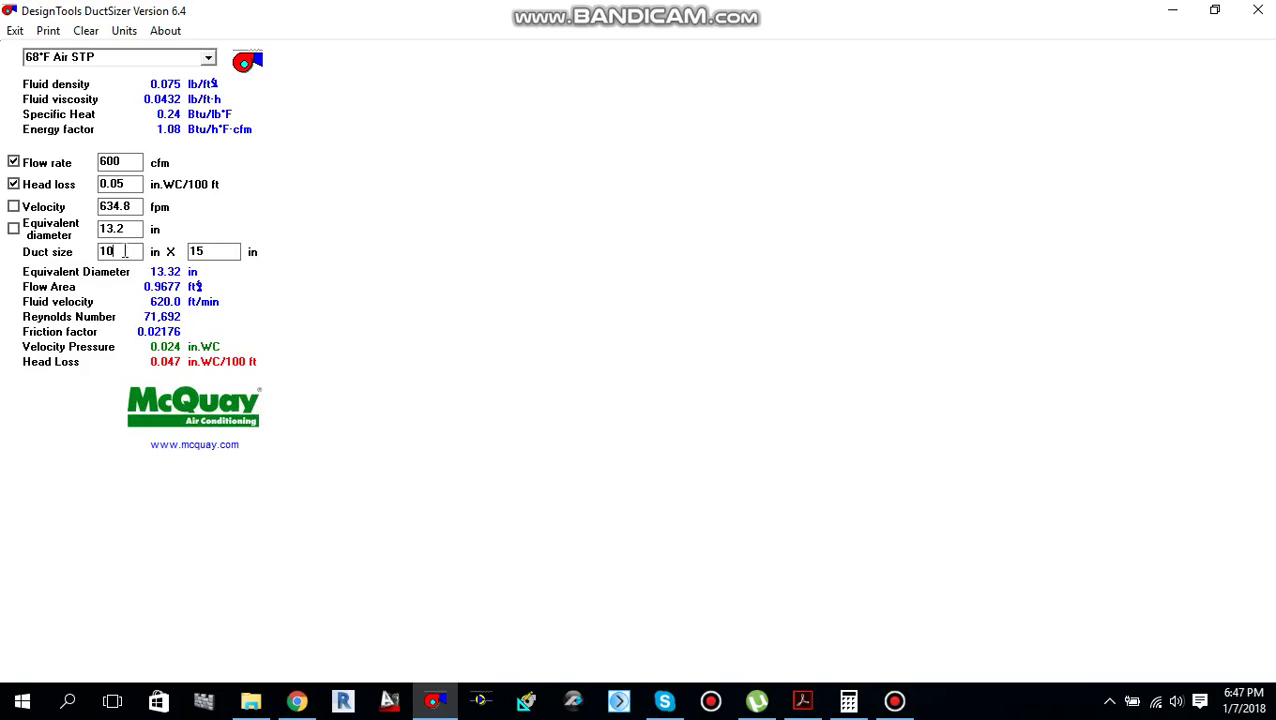
left_click(124, 251)
- Calculate the ratio 400/250 in Calculator, then return to DuctSizer
left_click(848, 701)
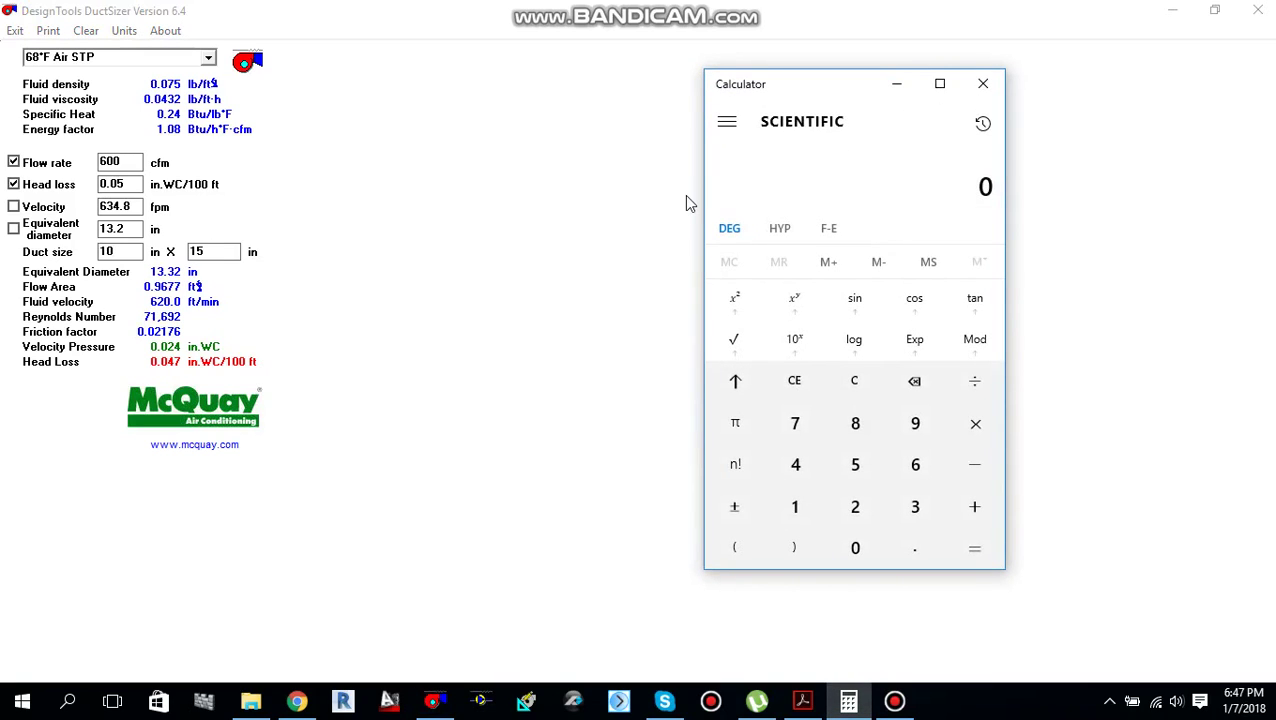
type("400")
type("/250")
key("Return")
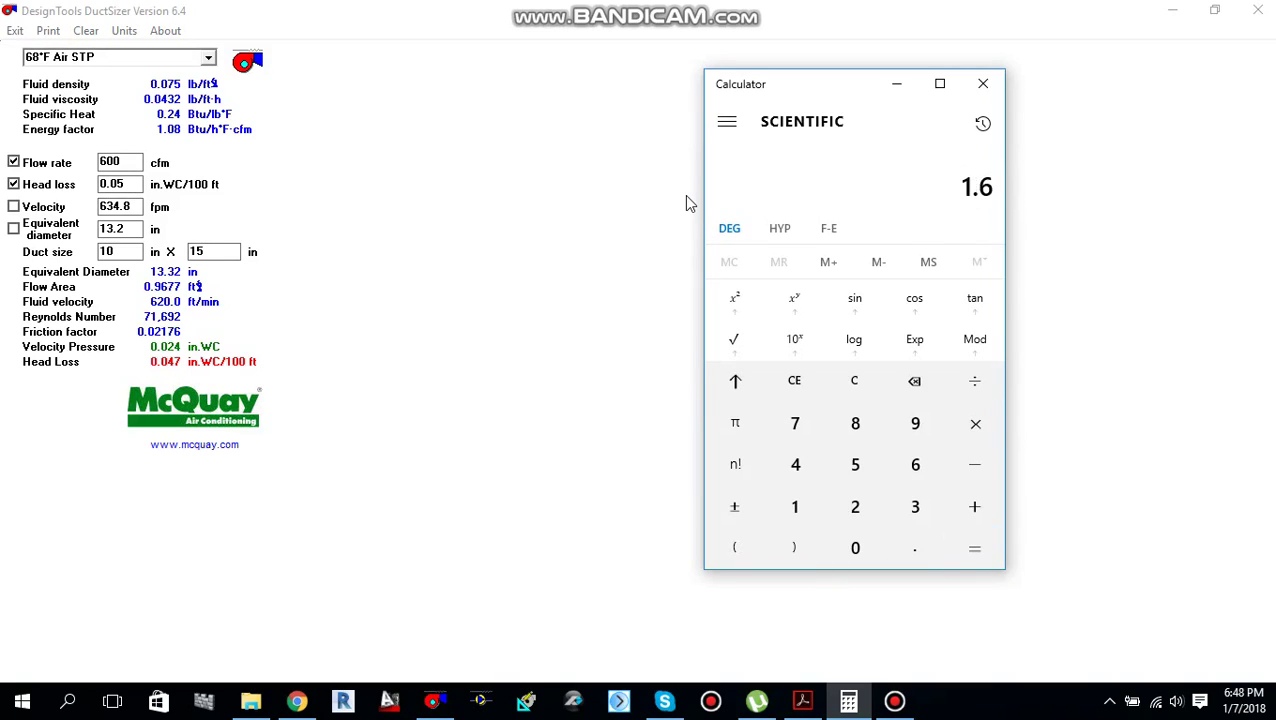
left_click(900, 98)
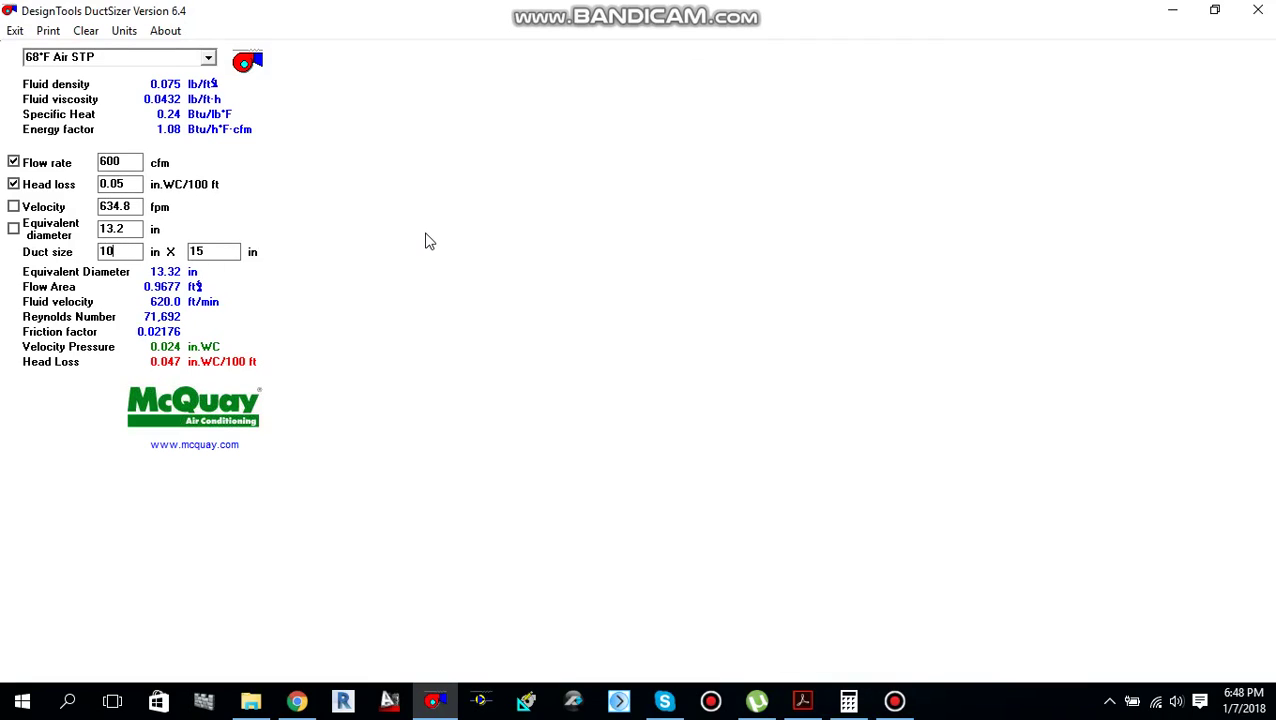
- Try a 12 × 12 in duct size for the 600 cfm flow
key("BackSpace")
key("BackSpace")
type("5")
key("Tab")
type("12")
key("shift+Tab")
type("12")
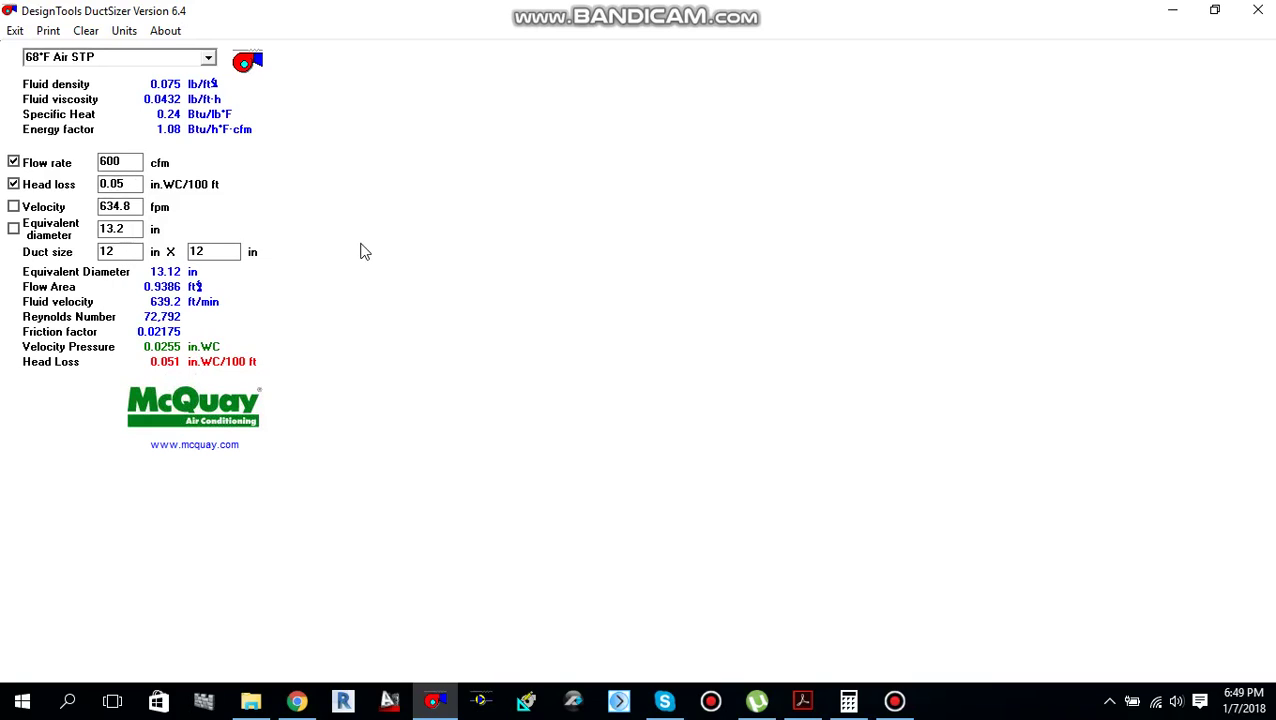
- Change the duct size to 14 × 10 in
key("BackSpace")
key("BackSpace")
type("10")
key("shift+Tab")
type("14")
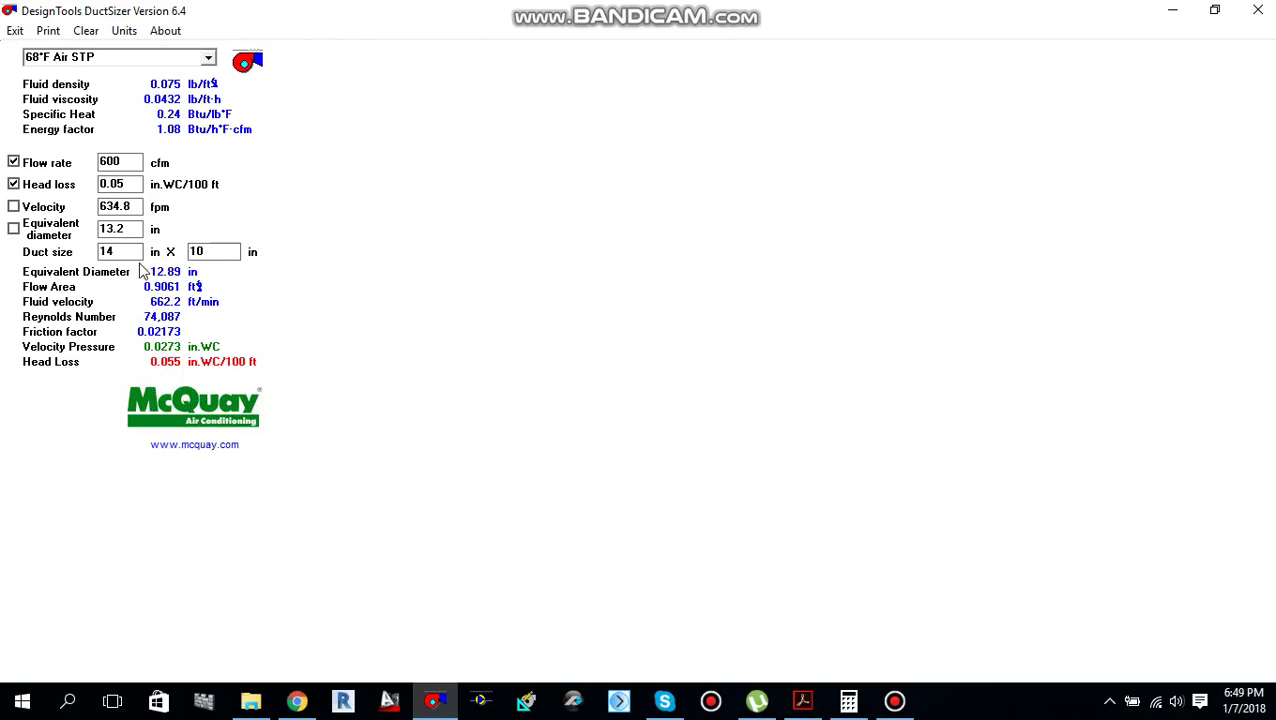
- Set the duct size to 16 × 10 in and use equivalent diameter as the sizing input instead of head loss
key("BackSpace")
type("6")
left_click(220, 251)
key("BackSpace")
type("10")
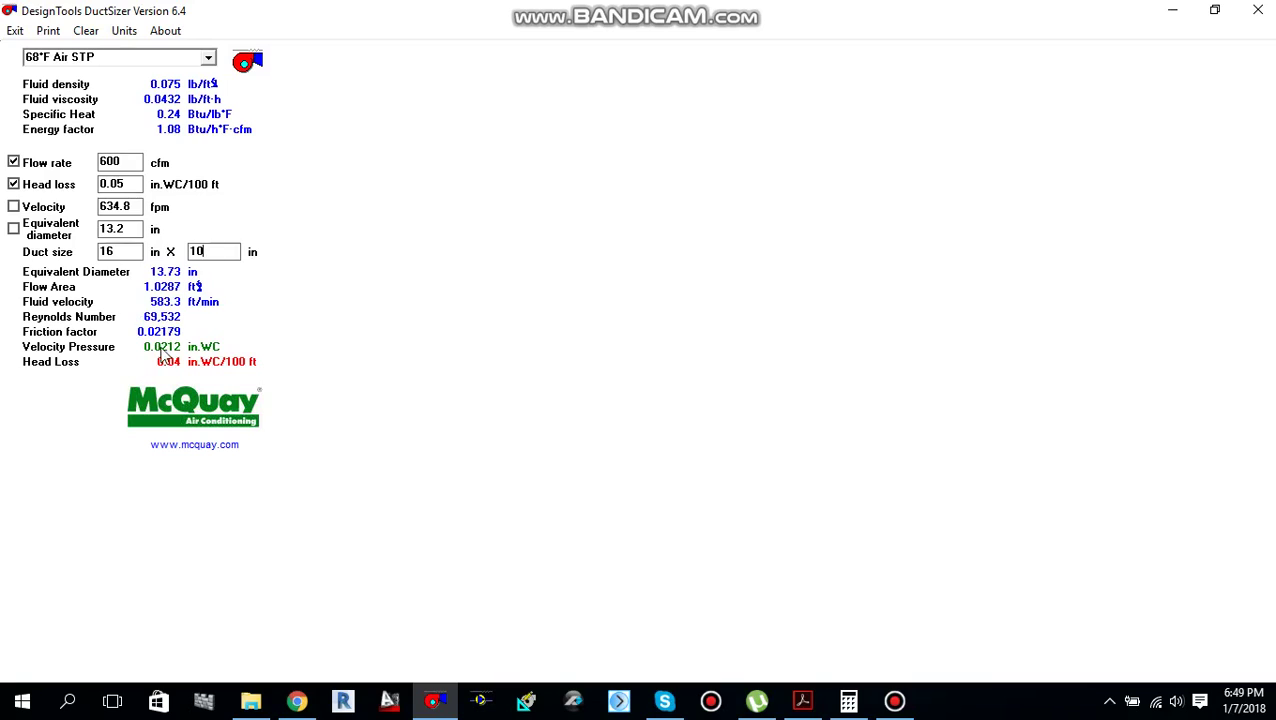
left_click(132, 233)
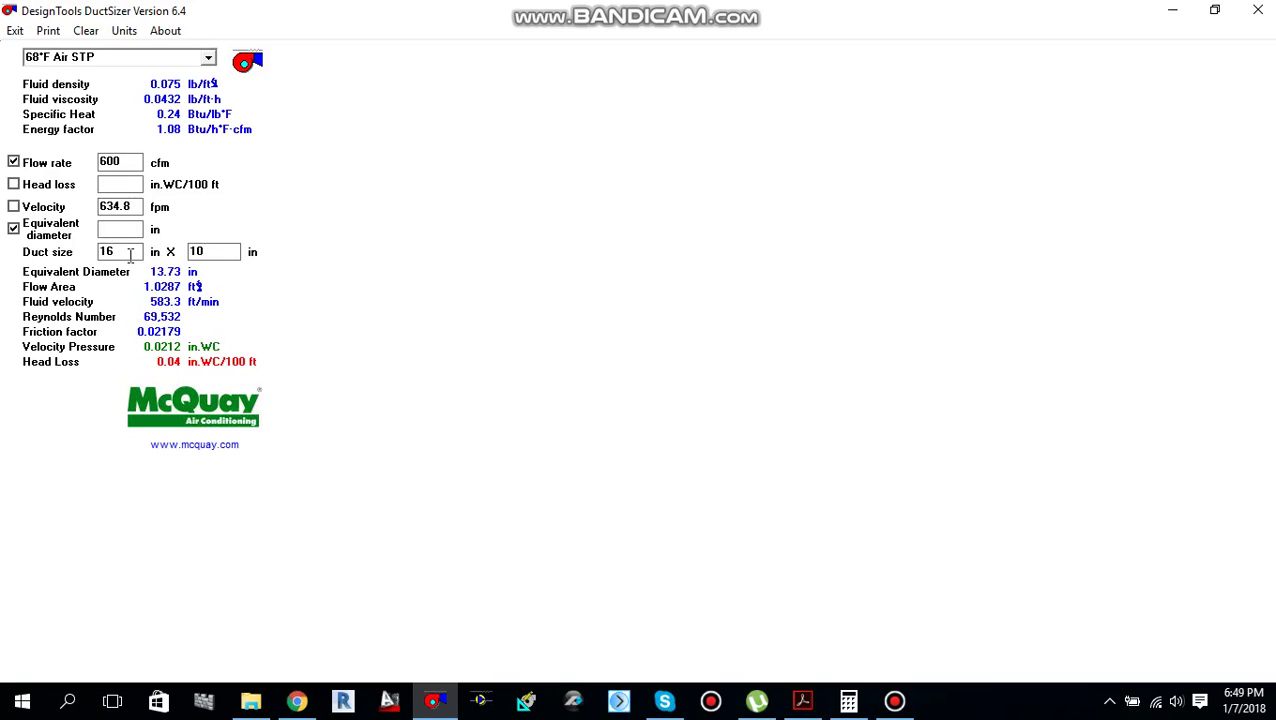
- Size the duct by a 600 cfm flow rate and 0.05 in.WC/100 ft head loss, with a duct size of 16 × 10 in
left_click(100, 185)
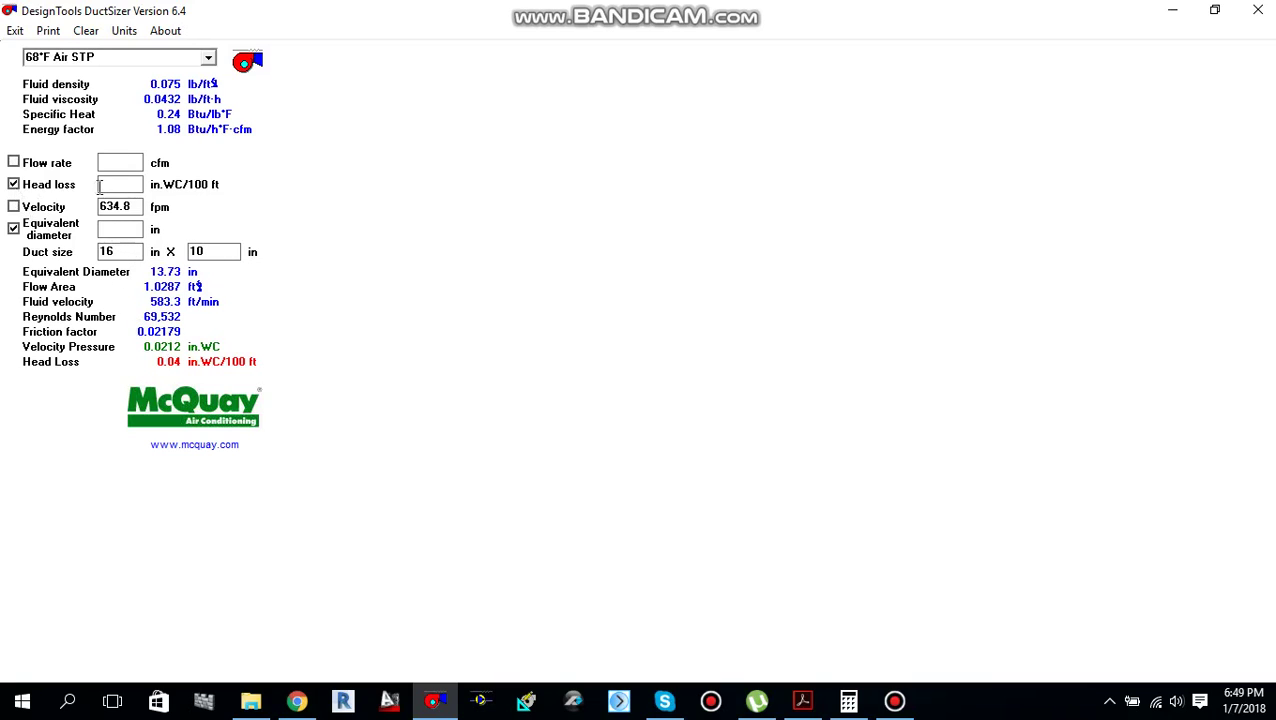
left_click(15, 163)
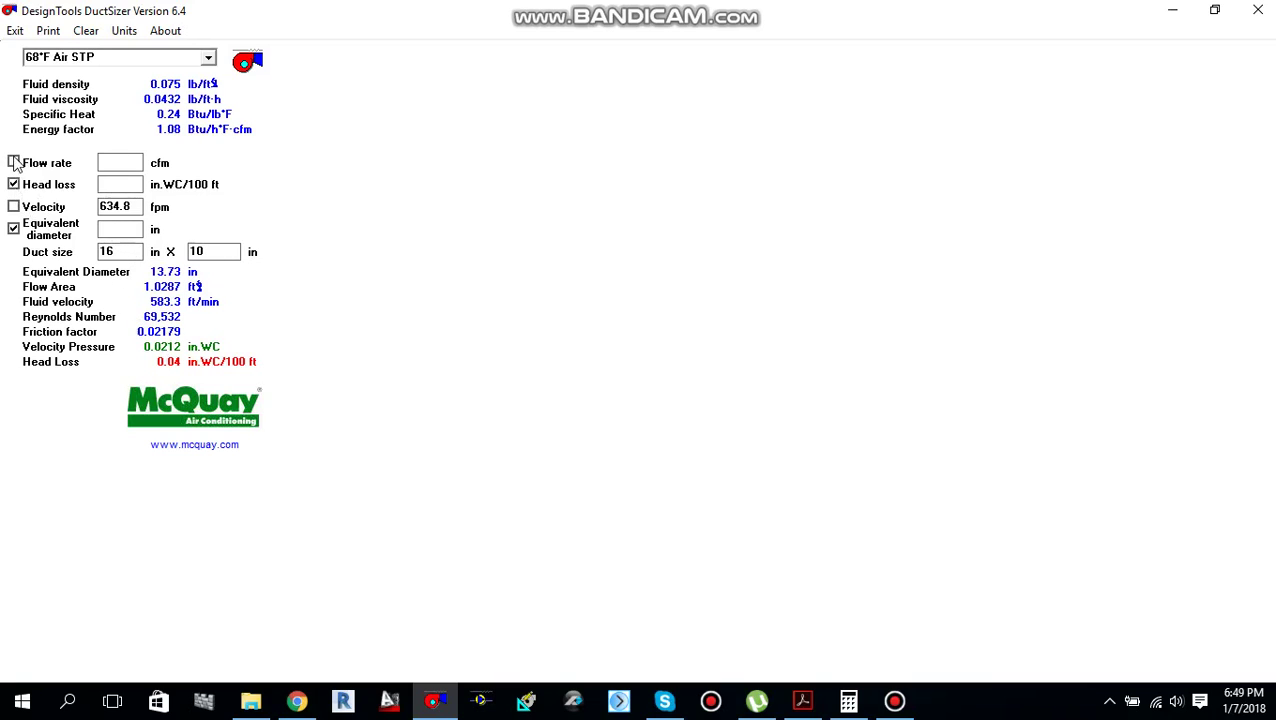
type("600")
left_click(139, 185)
type("0.05")
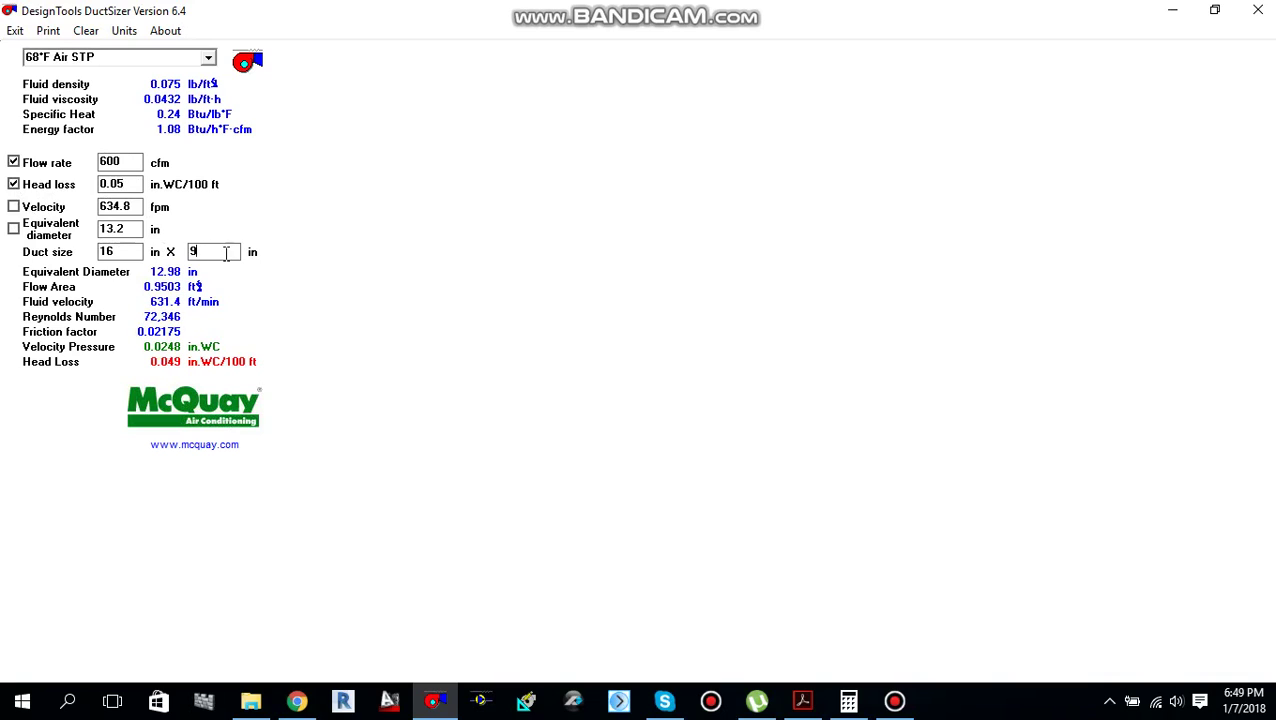
key("BackSpace")
type("10")
- Switch to Calculator, compute the ratio 400/250, clear the result and return to DuctSizer
left_click(848, 700)
left_click(852, 385)
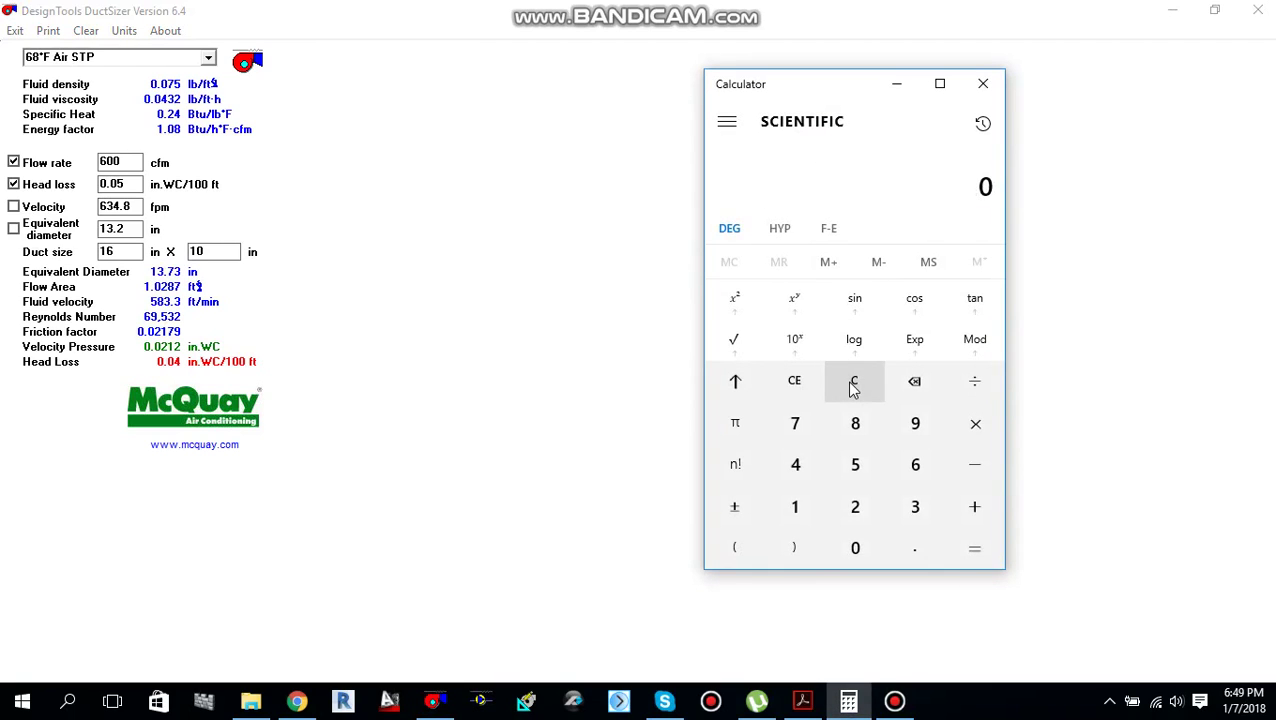
type("400/250")
key("Return")
left_click(855, 388)
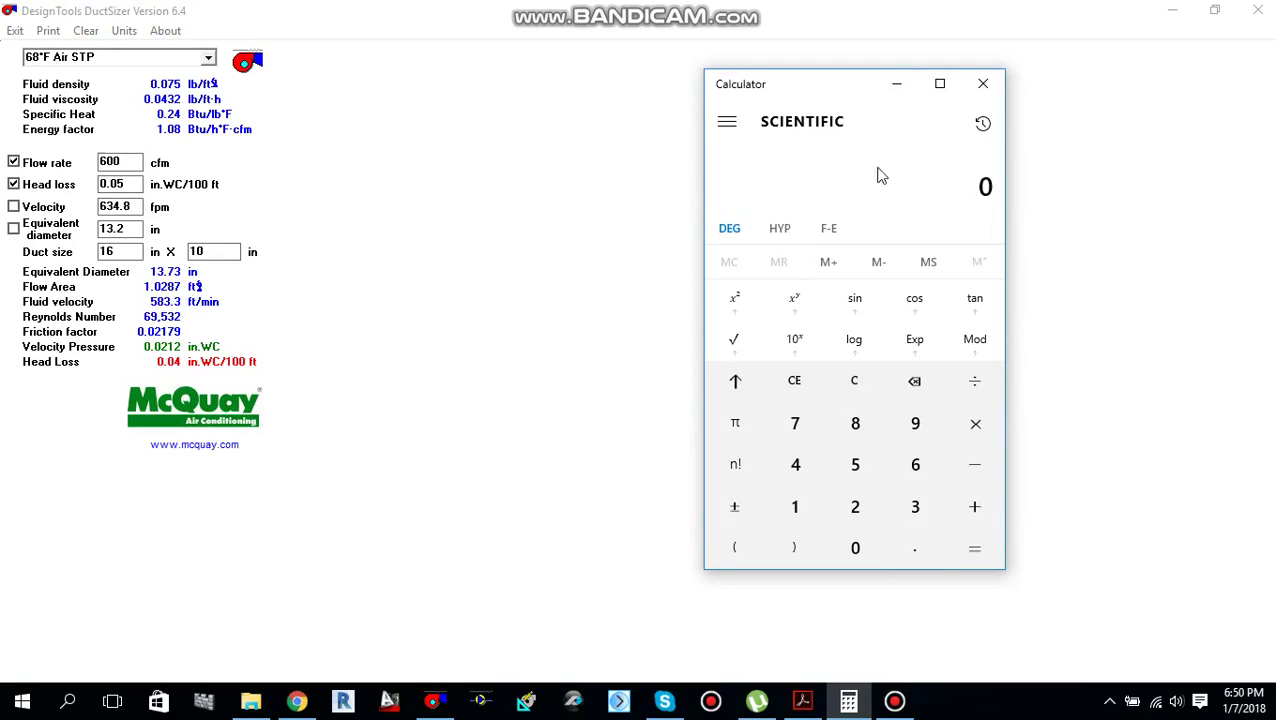
left_click(893, 86)
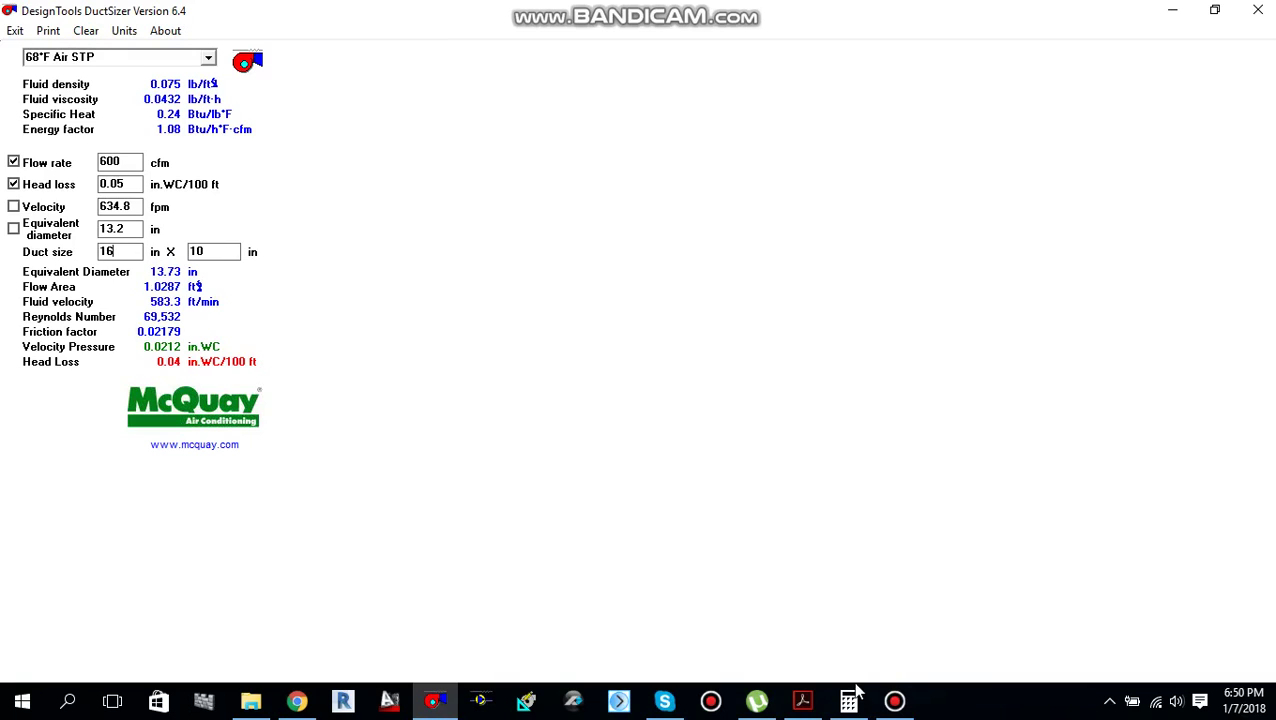
mouse_move(856, 704)
left_click(124, 31)
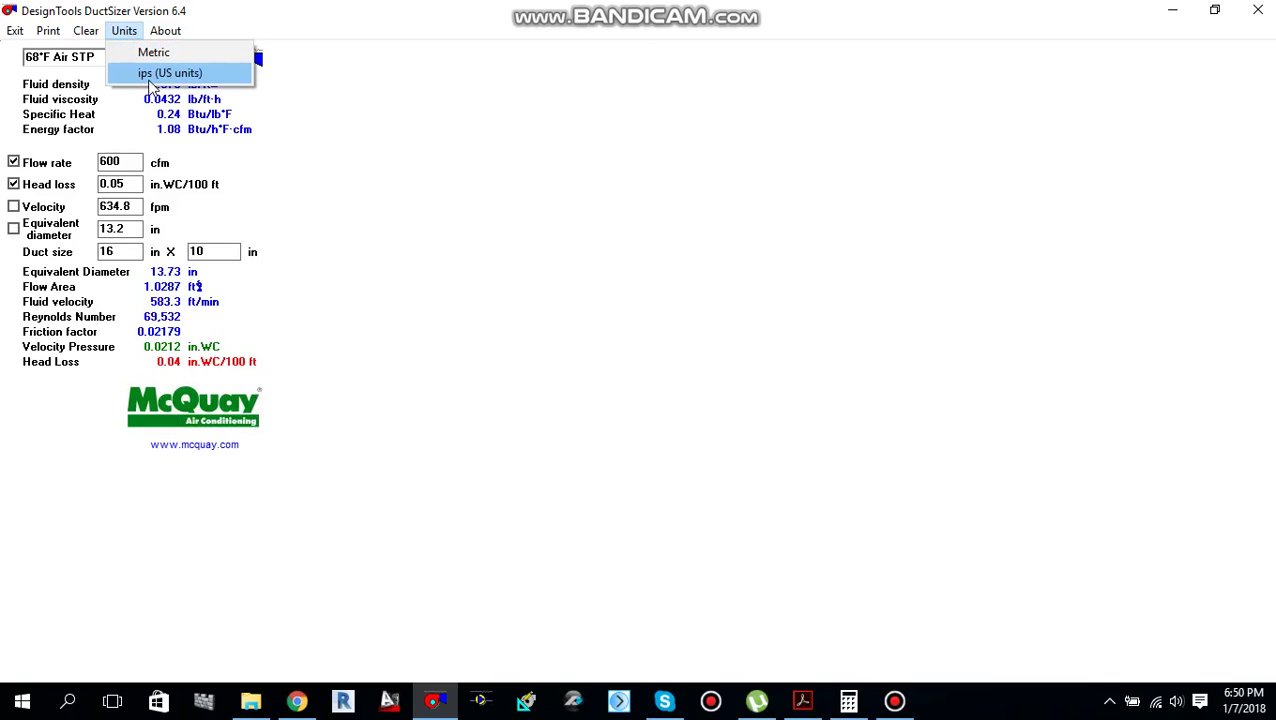
key("Escape")
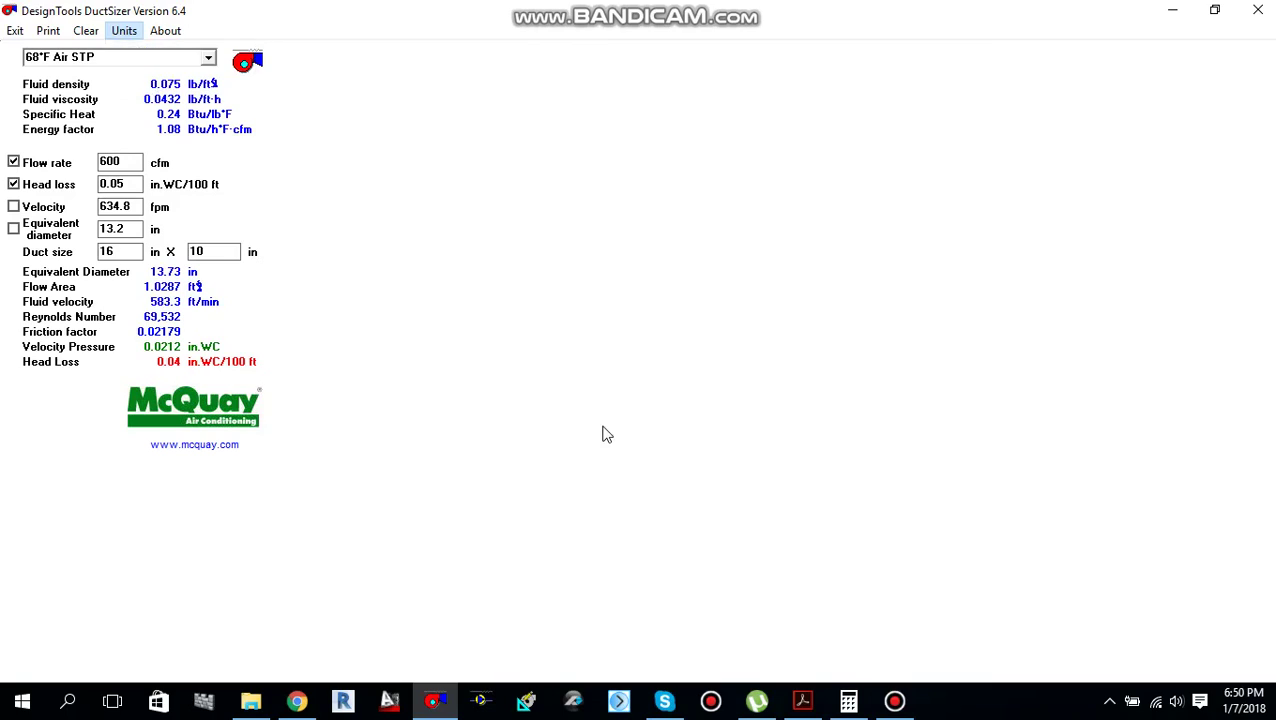
key("Escape")
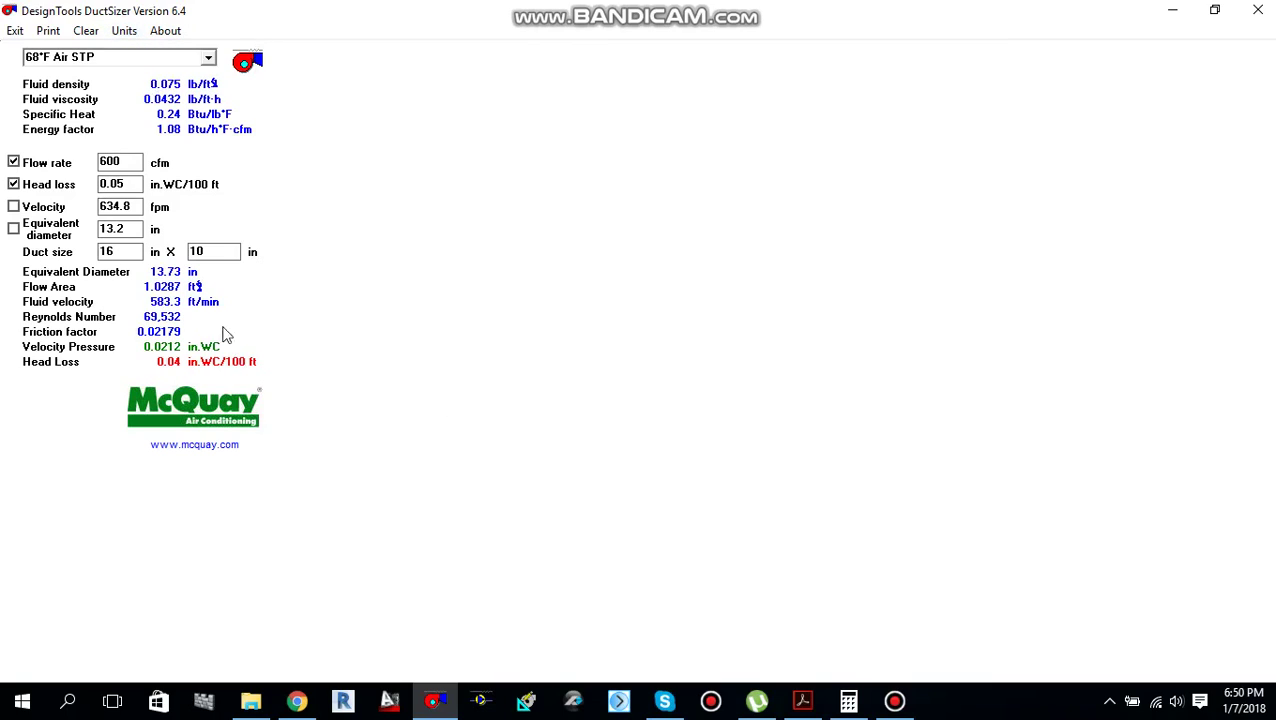